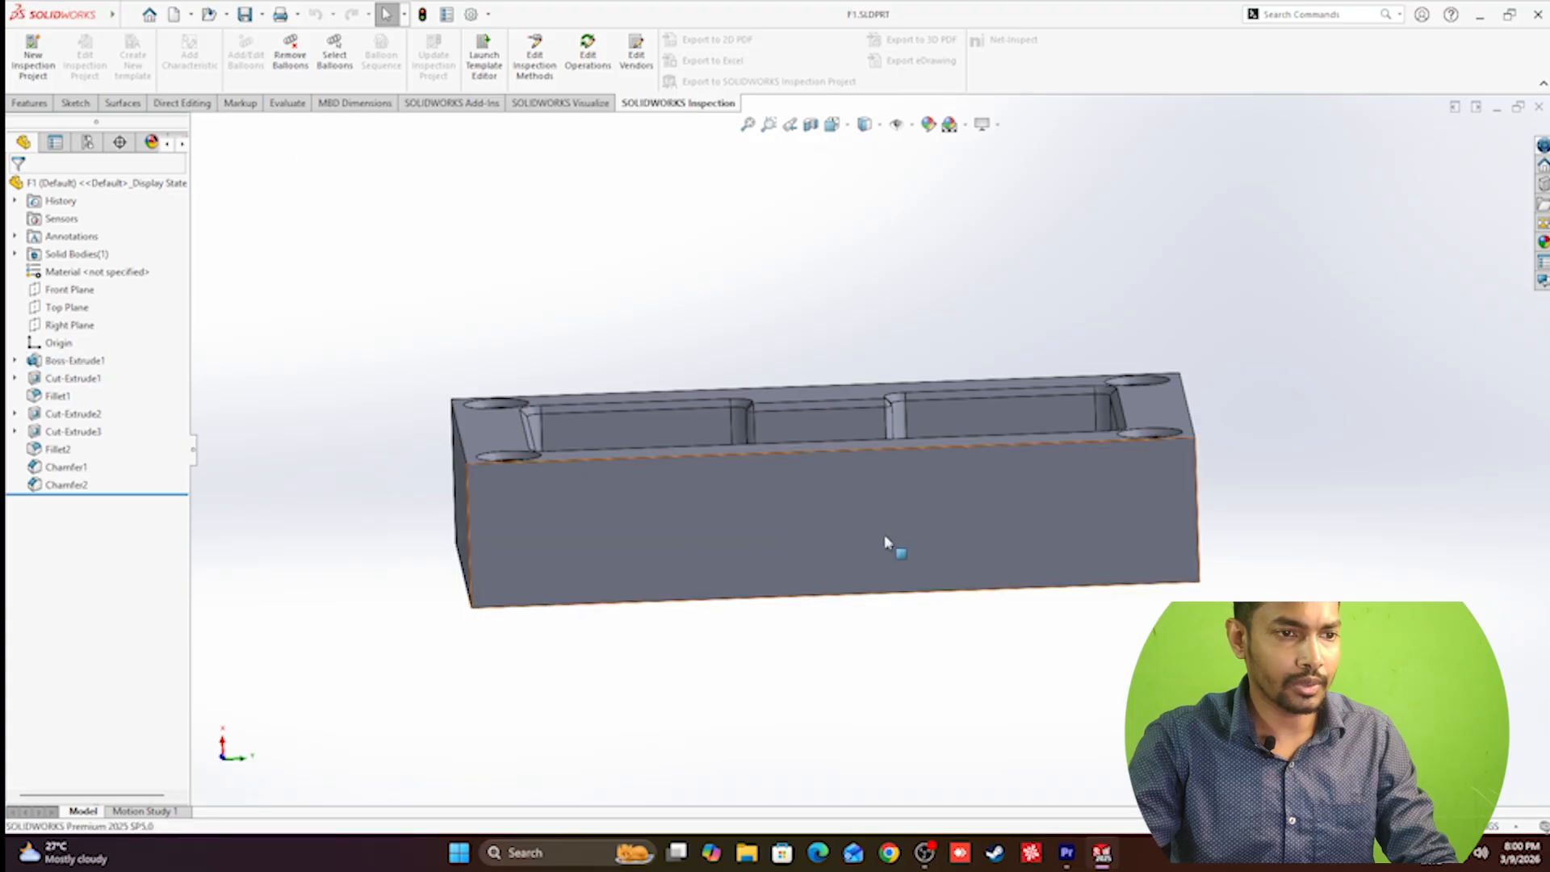
Start a sketch on the block's long plain side face and draw a closed I-shaped outline: two rectangular blocks joined by a narrow neck.
{"action": "left_click", "coordinate": [948, 488]}
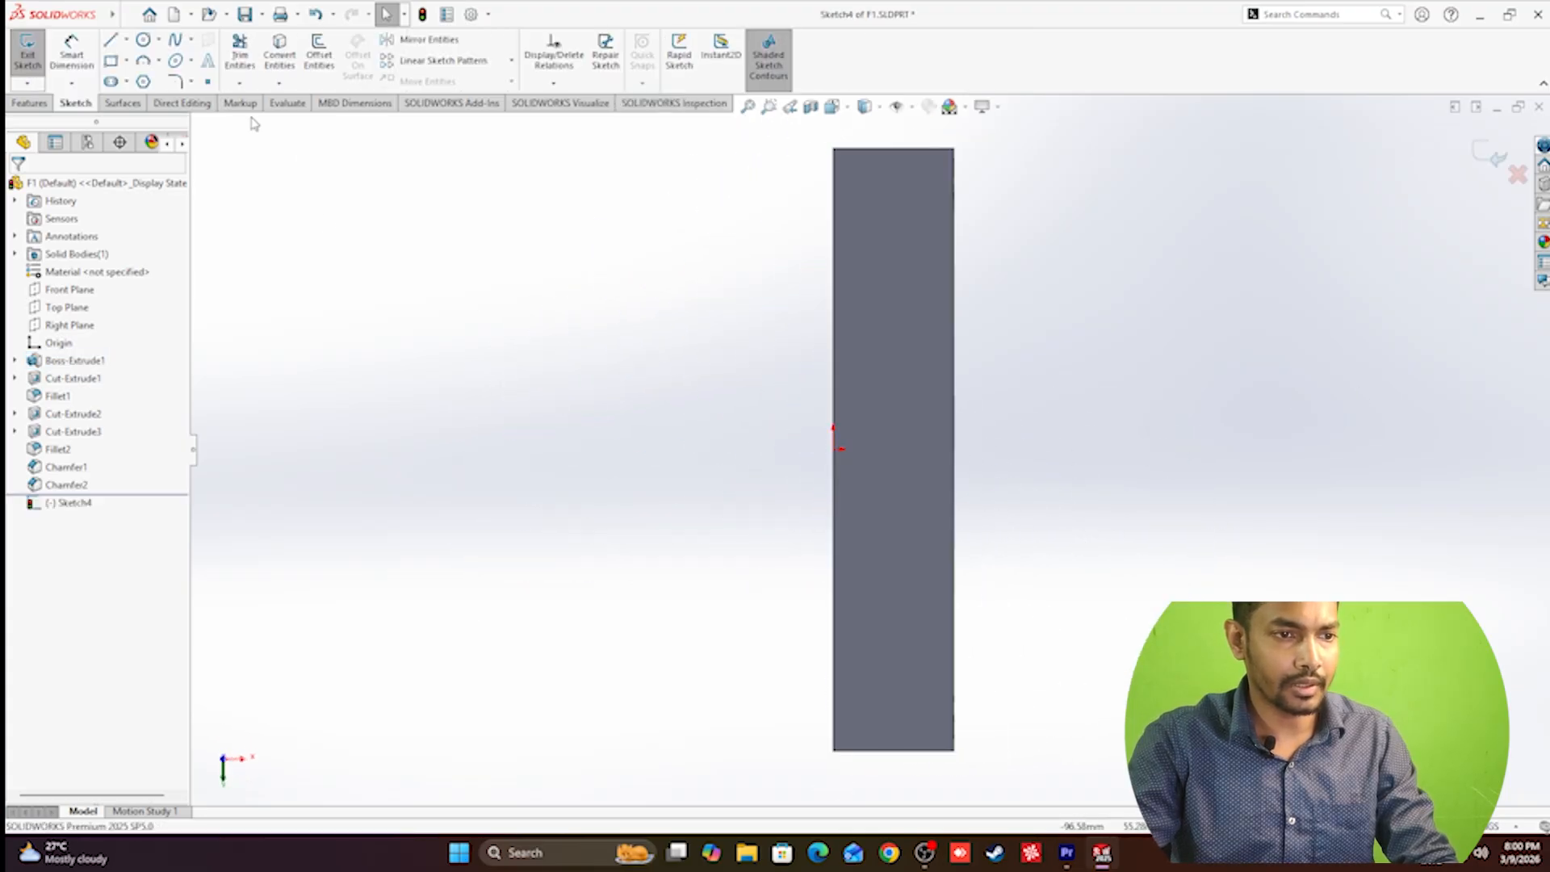
{"action": "left_click", "coordinate": [111, 41]}
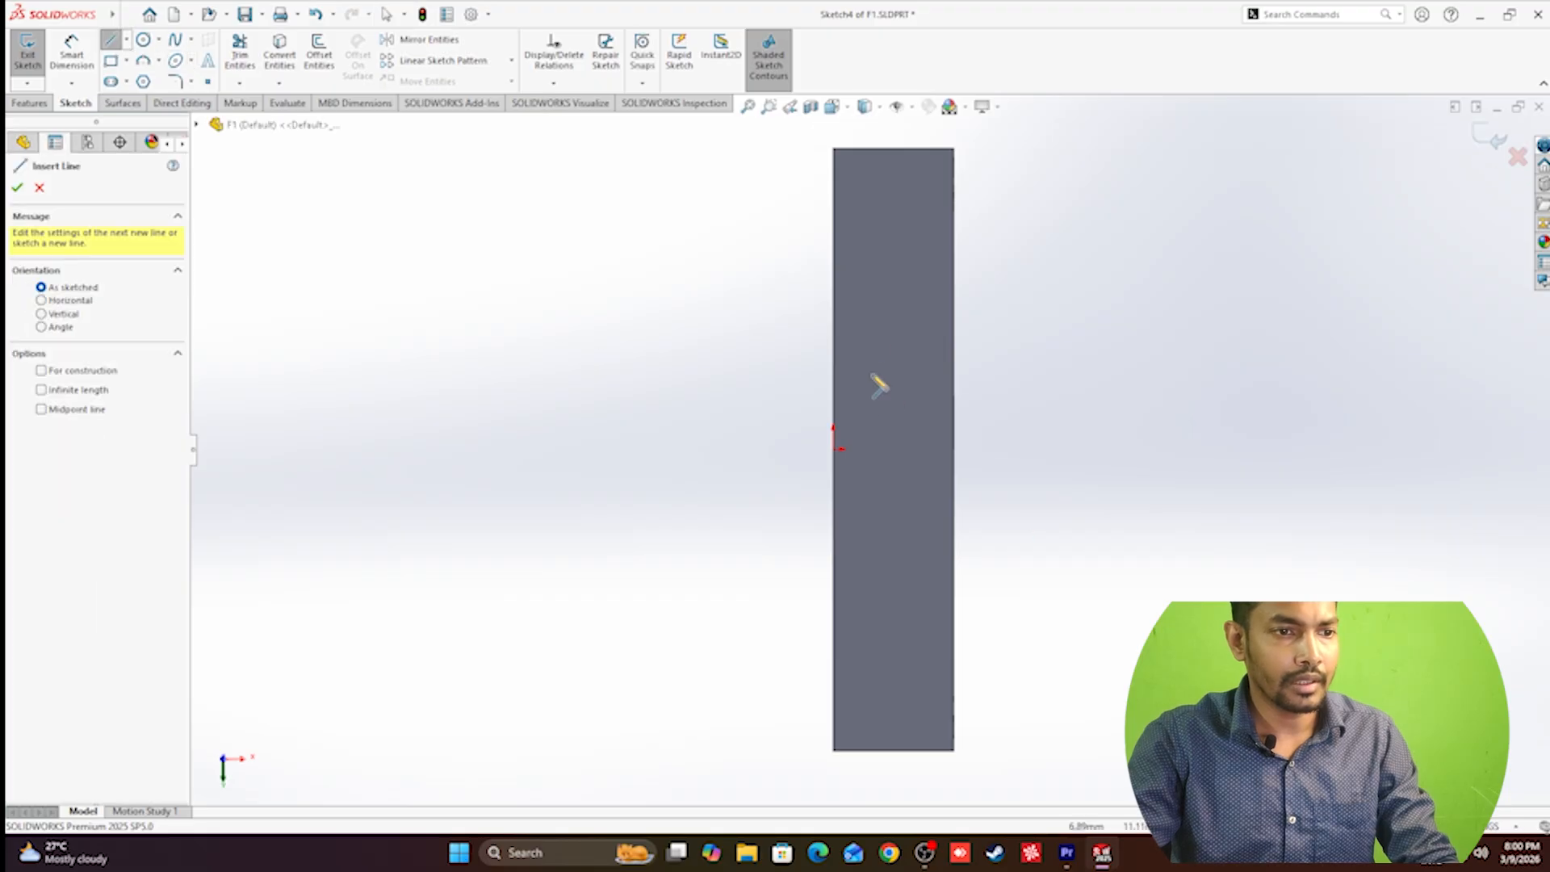
{"action": "left_click", "coordinate": [870, 327]}
{"action": "left_click", "coordinate": [925, 325]}
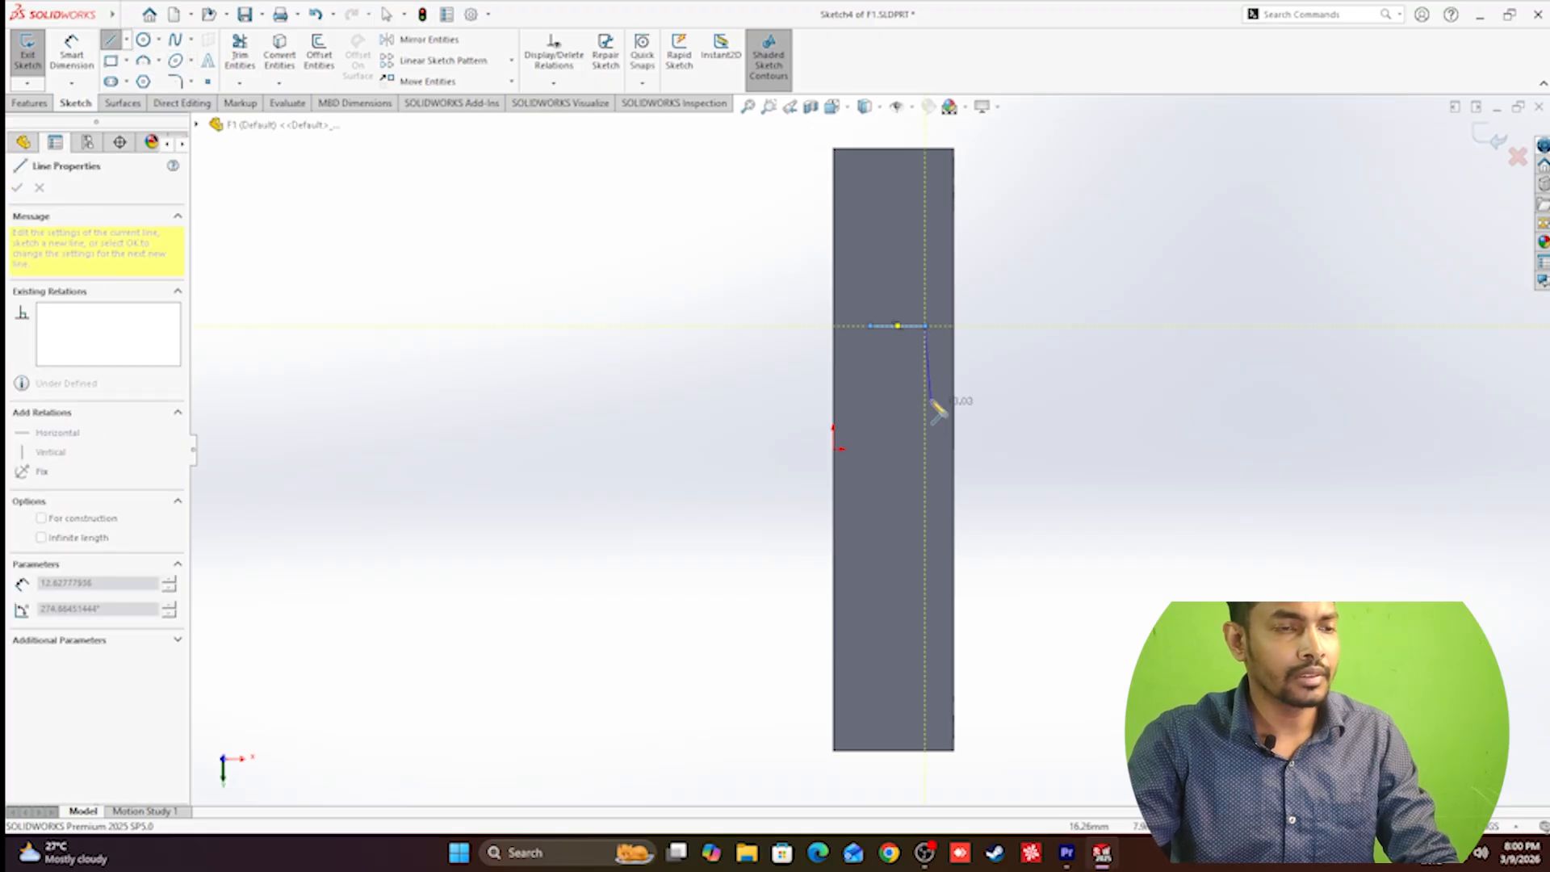
{"action": "left_click", "coordinate": [925, 397]}
{"action": "left_click", "coordinate": [910, 397]}
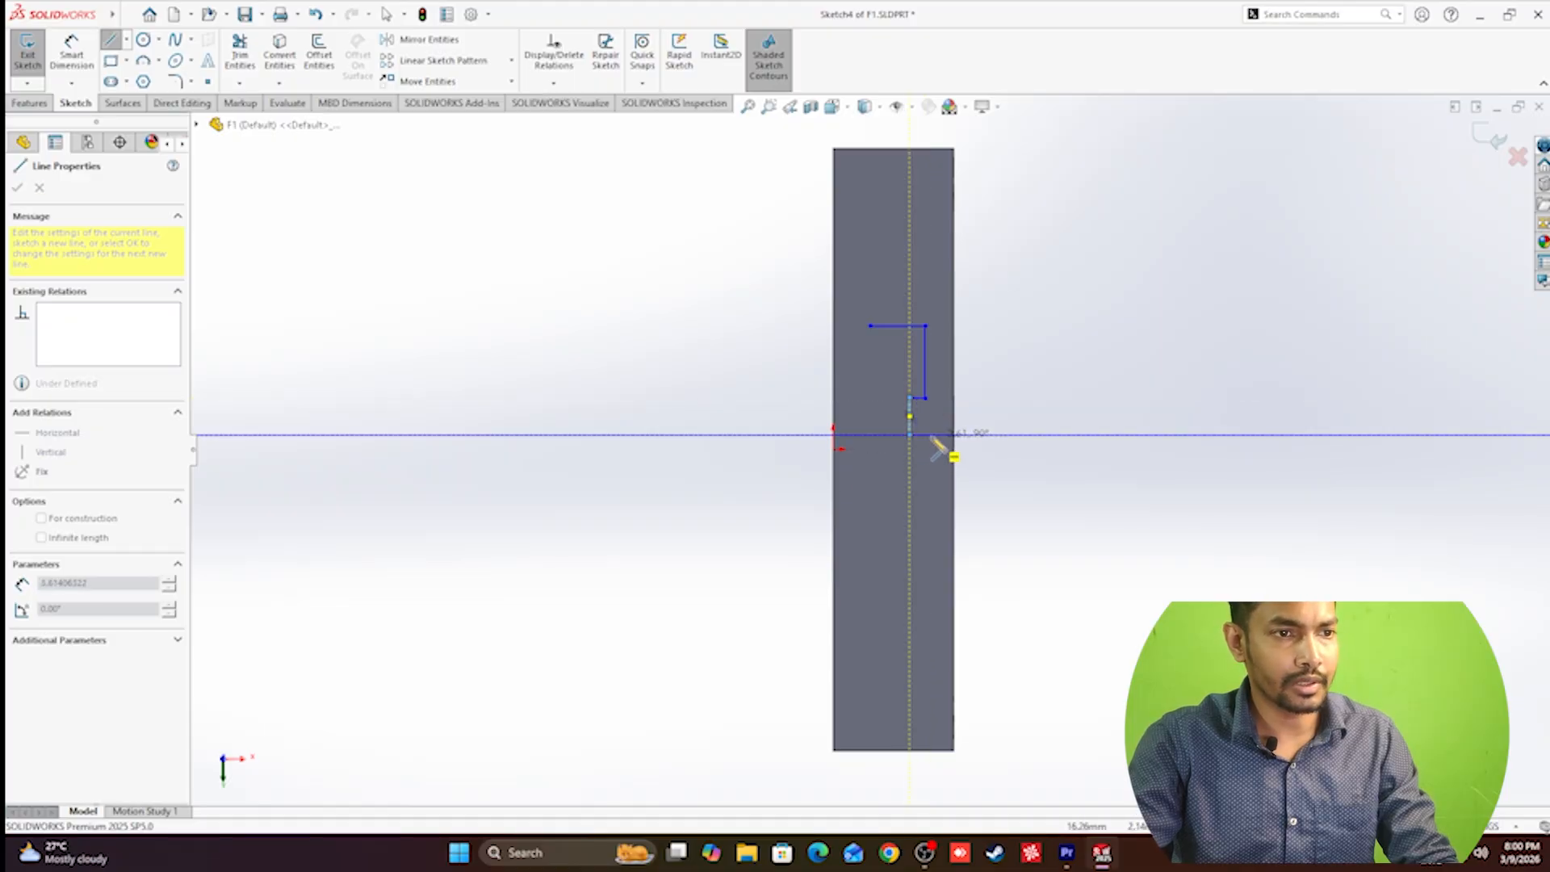
{"action": "left_click", "coordinate": [910, 434]}
{"action": "left_click", "coordinate": [931, 435]}
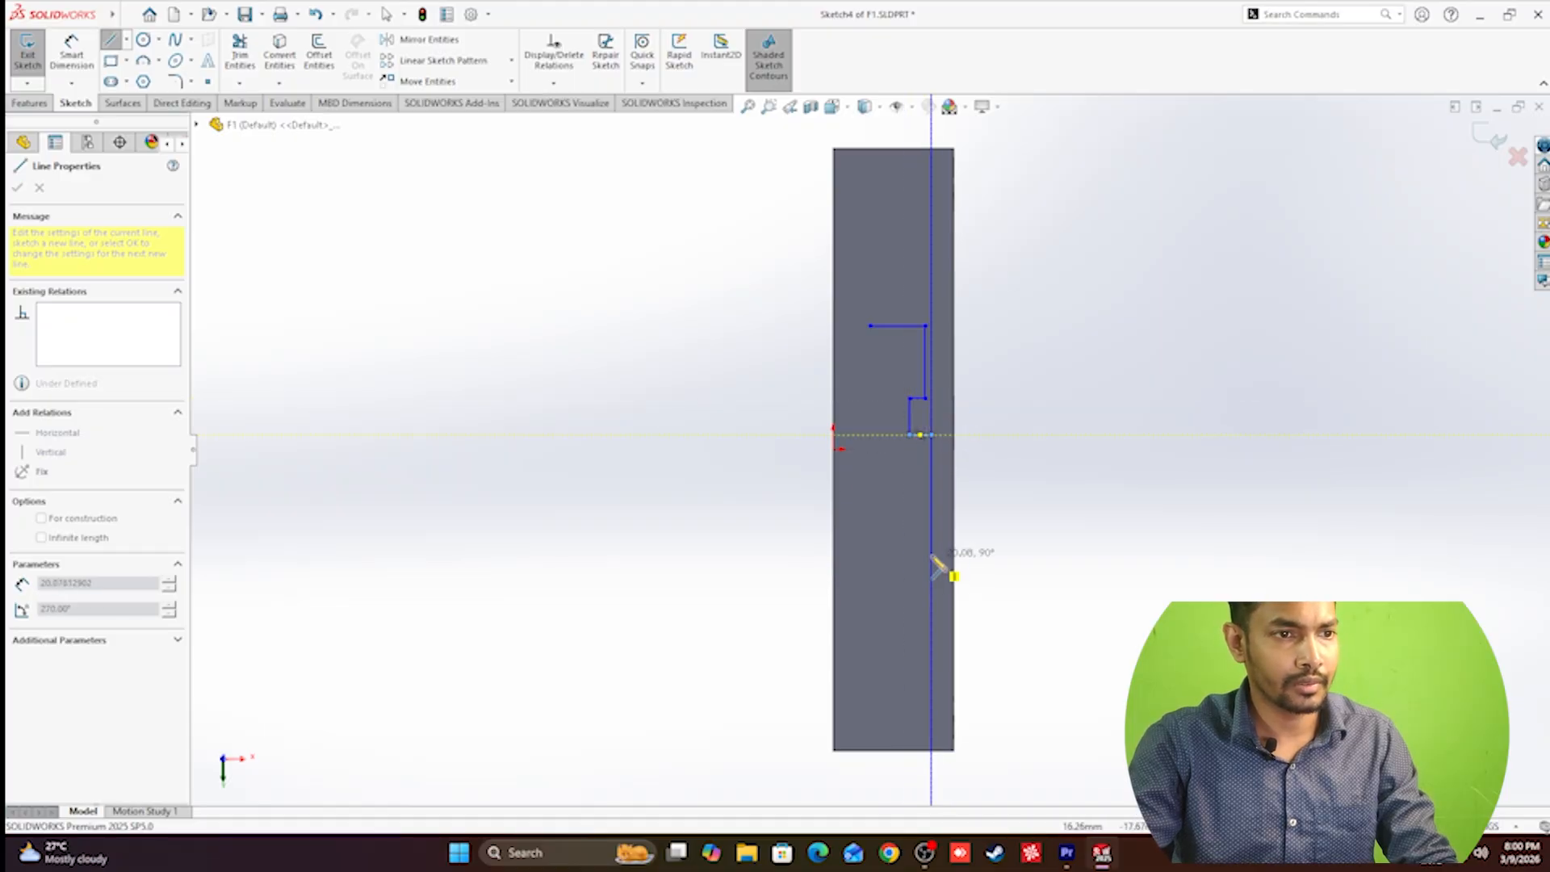
{"action": "left_click", "coordinate": [864, 556]}
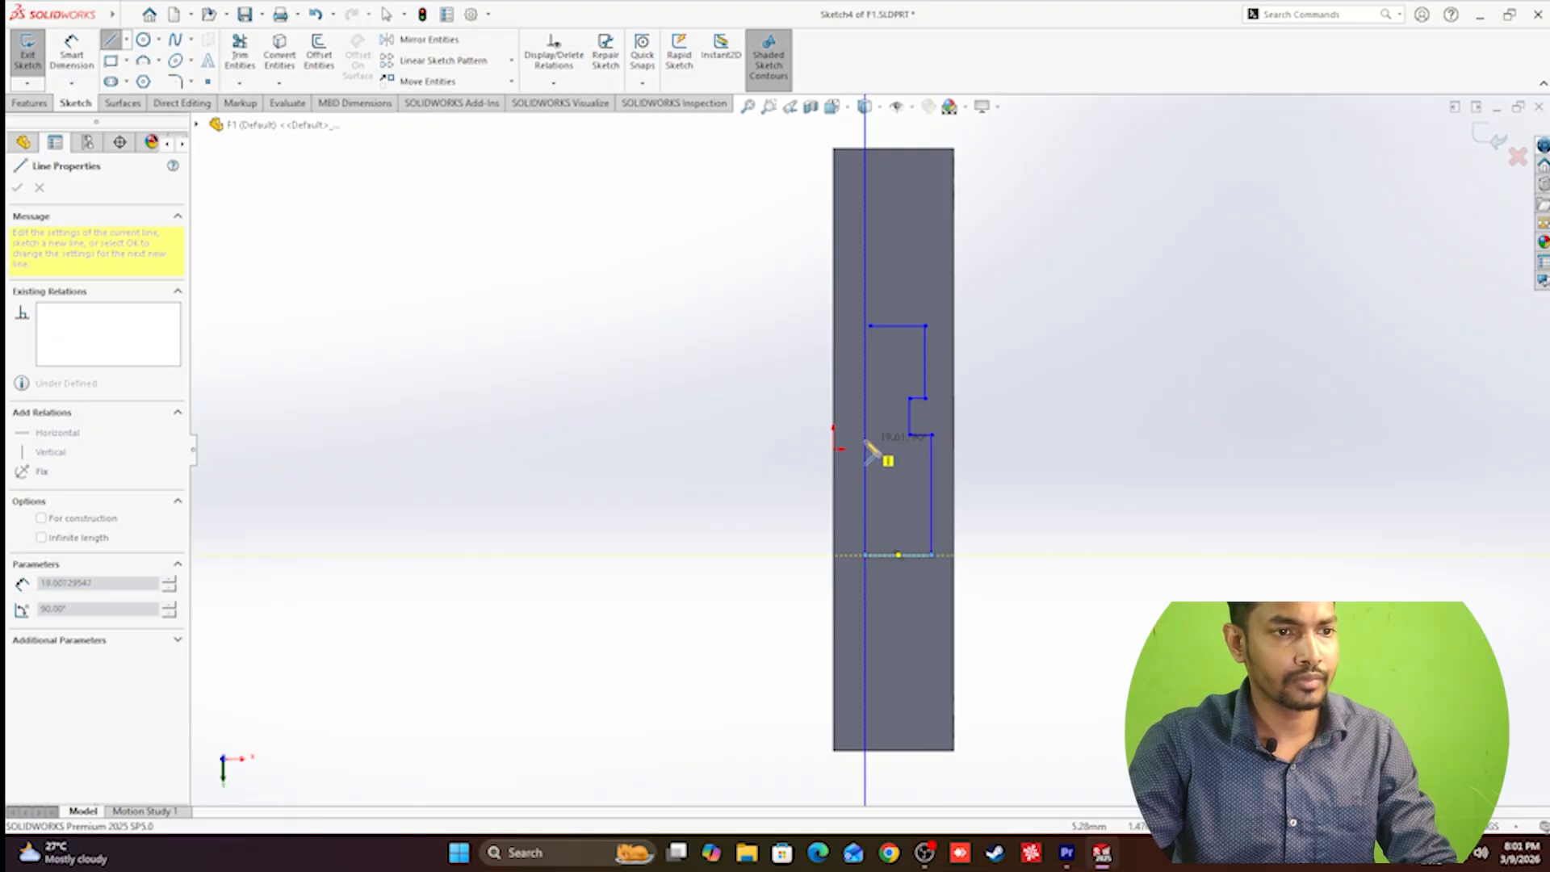
{"action": "left_click", "coordinate": [894, 440]}
{"action": "left_click", "coordinate": [897, 397]}
{"action": "left_click", "coordinate": [864, 397]}
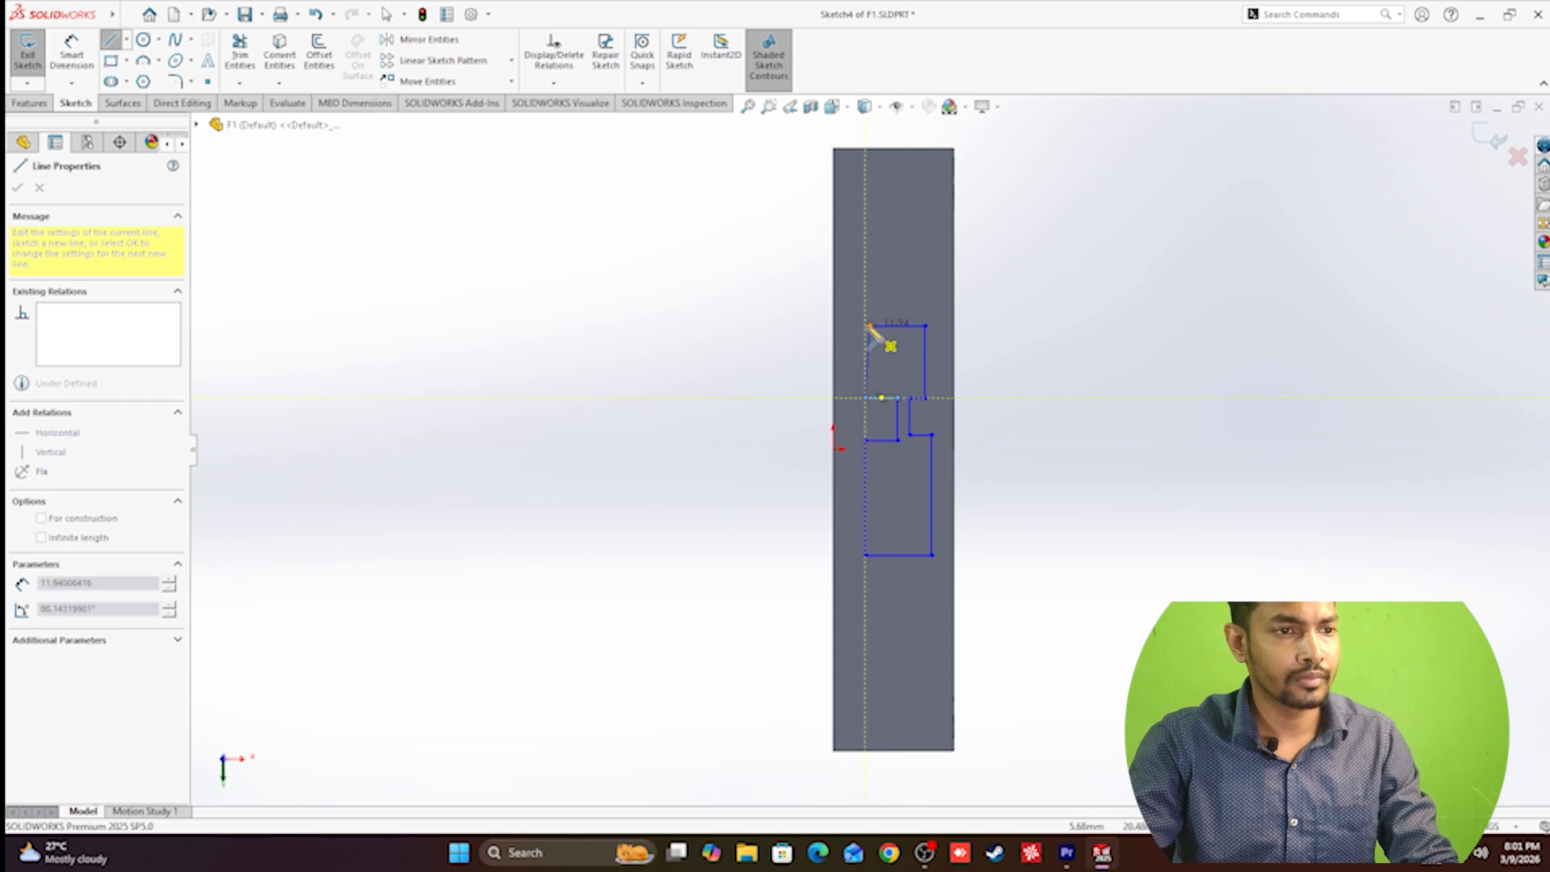
{"action": "left_click", "coordinate": [869, 326]}
{"action": "right_click", "coordinate": [751, 305]}
{"action": "left_click", "coordinate": [753, 299]}
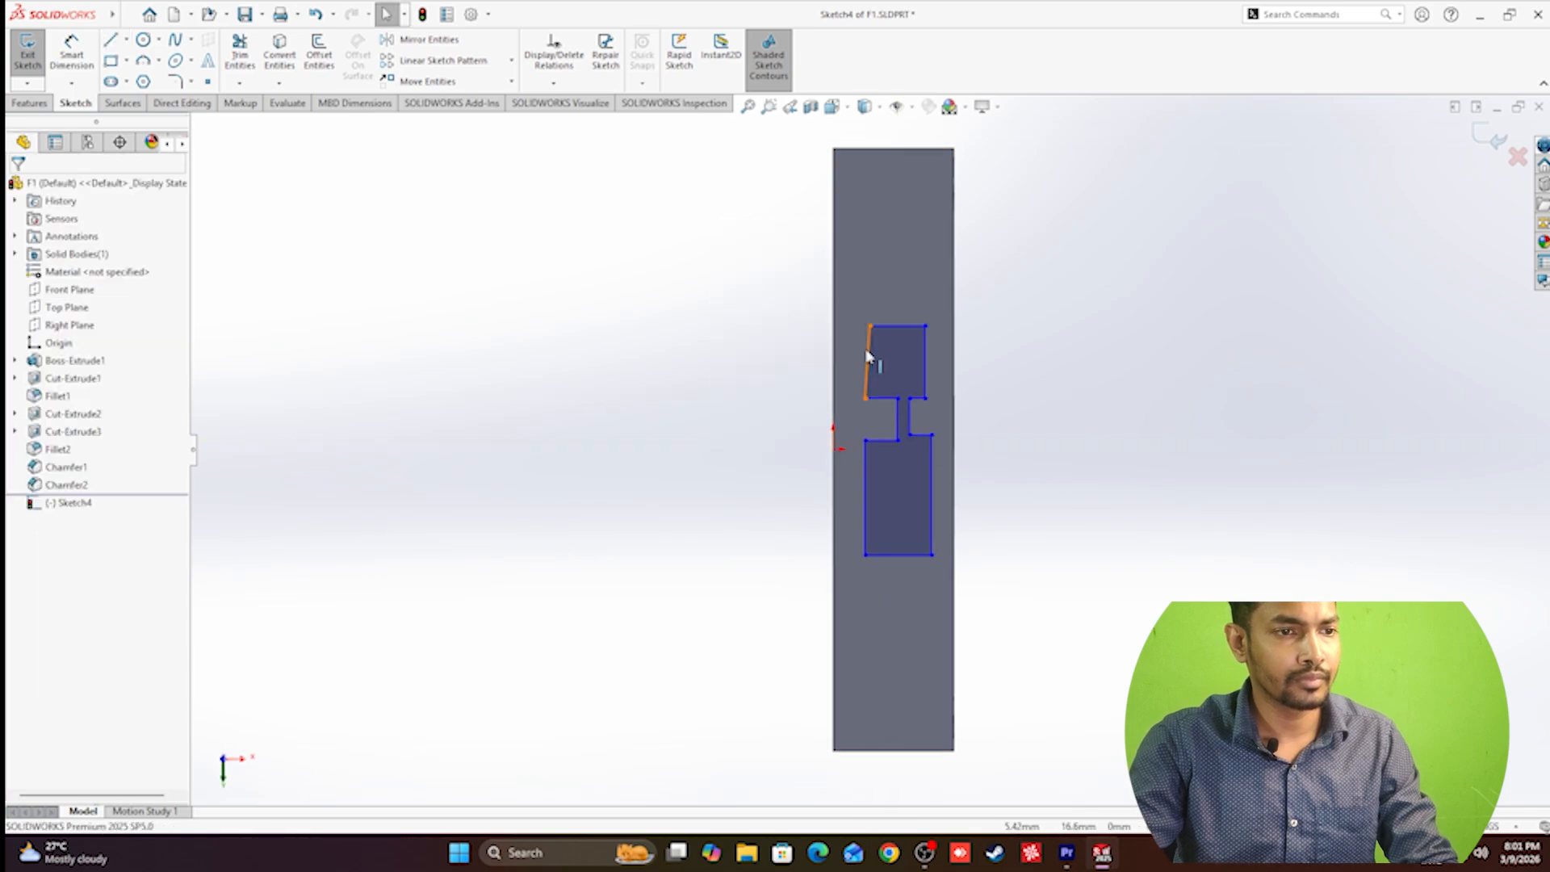
Make the upper block's slanted left side vertical and the two horizontal shoulders below the neck equal in length.
{"action": "left_click", "coordinate": [867, 360]}
{"action": "left_click", "coordinate": [939, 287]}
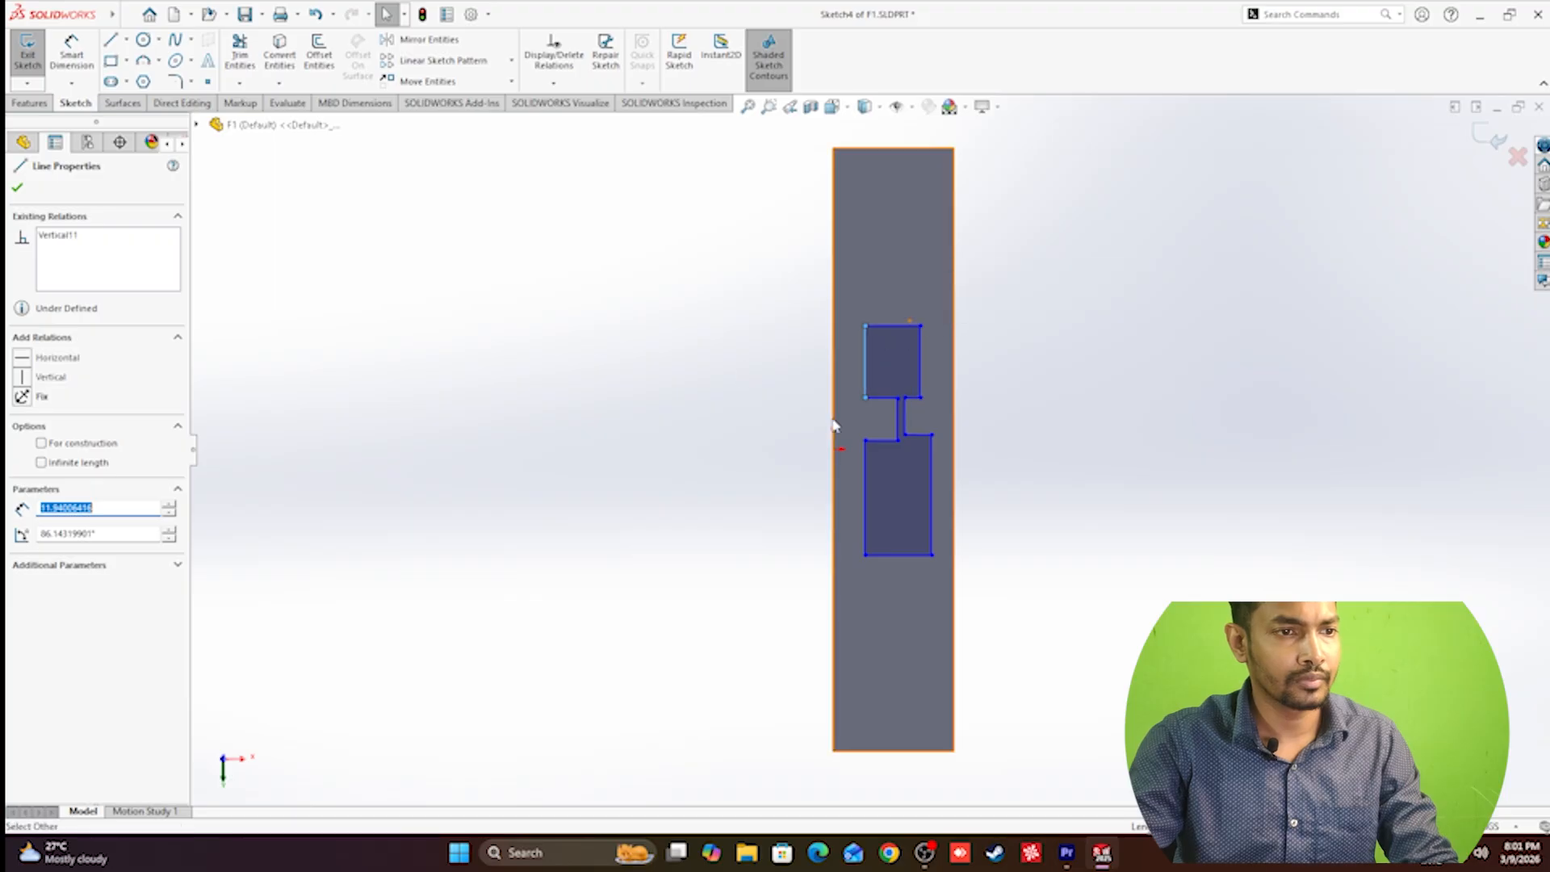
{"action": "scroll", "coordinate": [929, 420], "scroll_direction": "down", "scroll_amount": 2}
{"action": "left_click", "coordinate": [905, 460]}
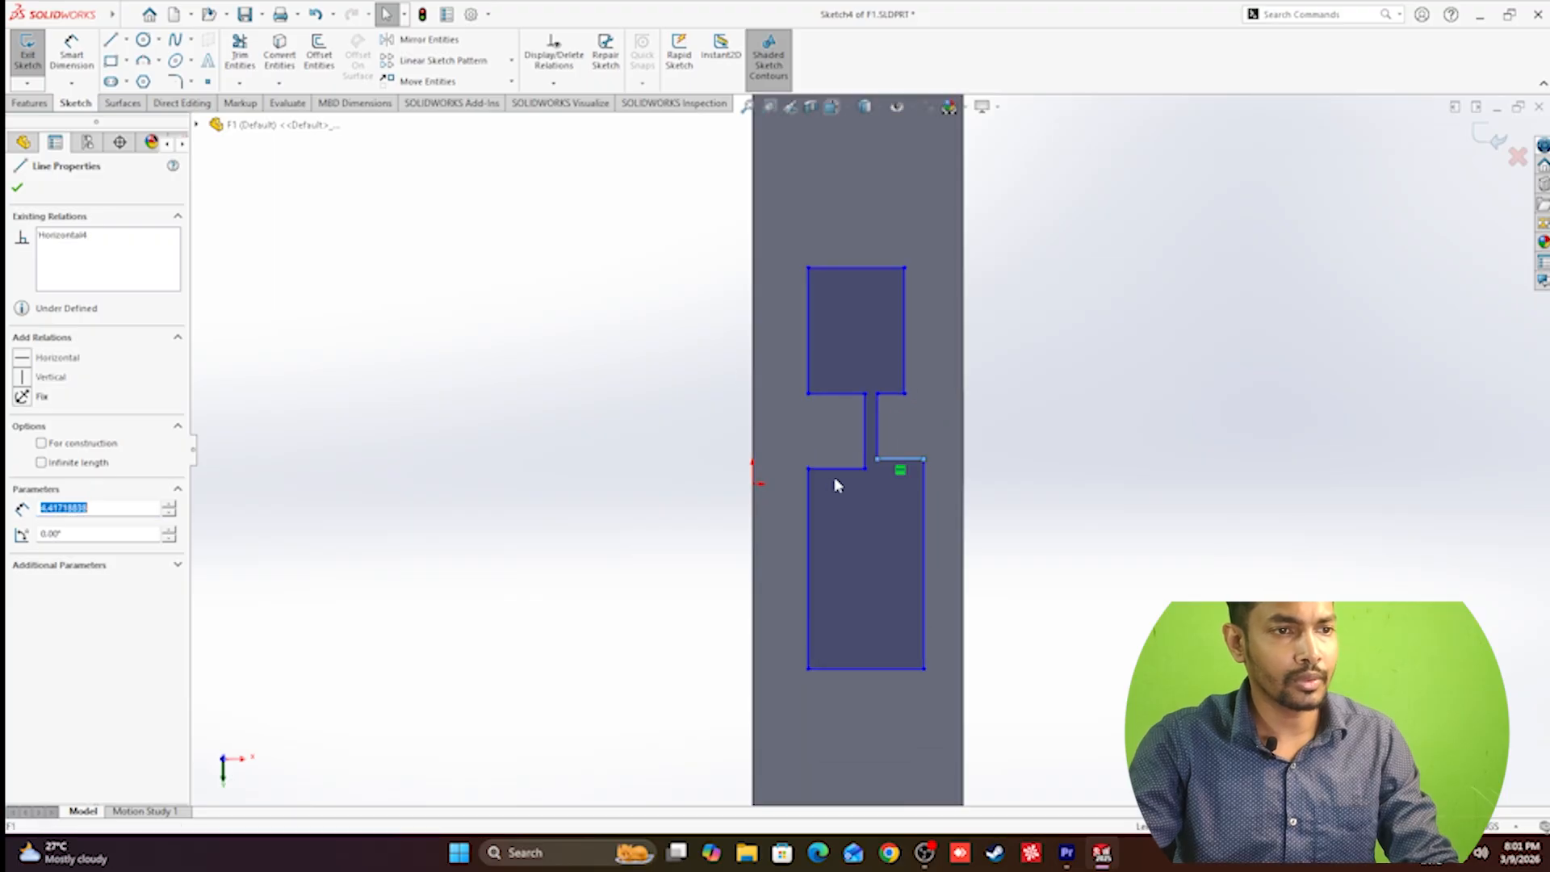
{"action": "left_click", "coordinate": [839, 476], "text": "ctrl"}
{"action": "left_click", "coordinate": [984, 413]}
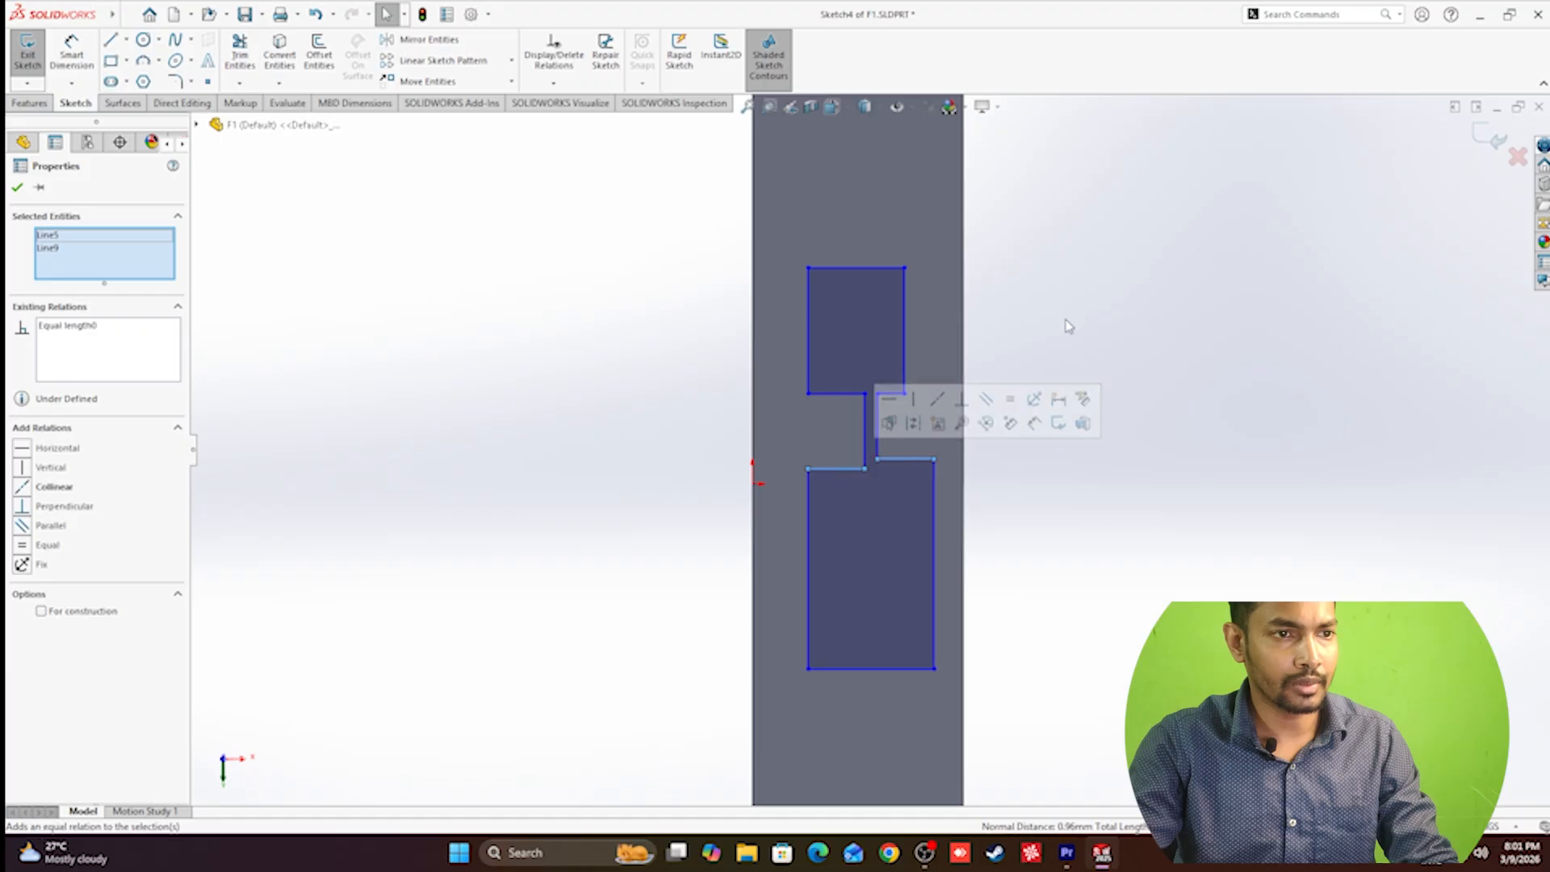
{"action": "left_click", "coordinate": [1041, 349]}
Make the two horizontal shoulders above the neck equal in length to the lower right shoulder.
{"action": "left_click", "coordinate": [889, 394]}
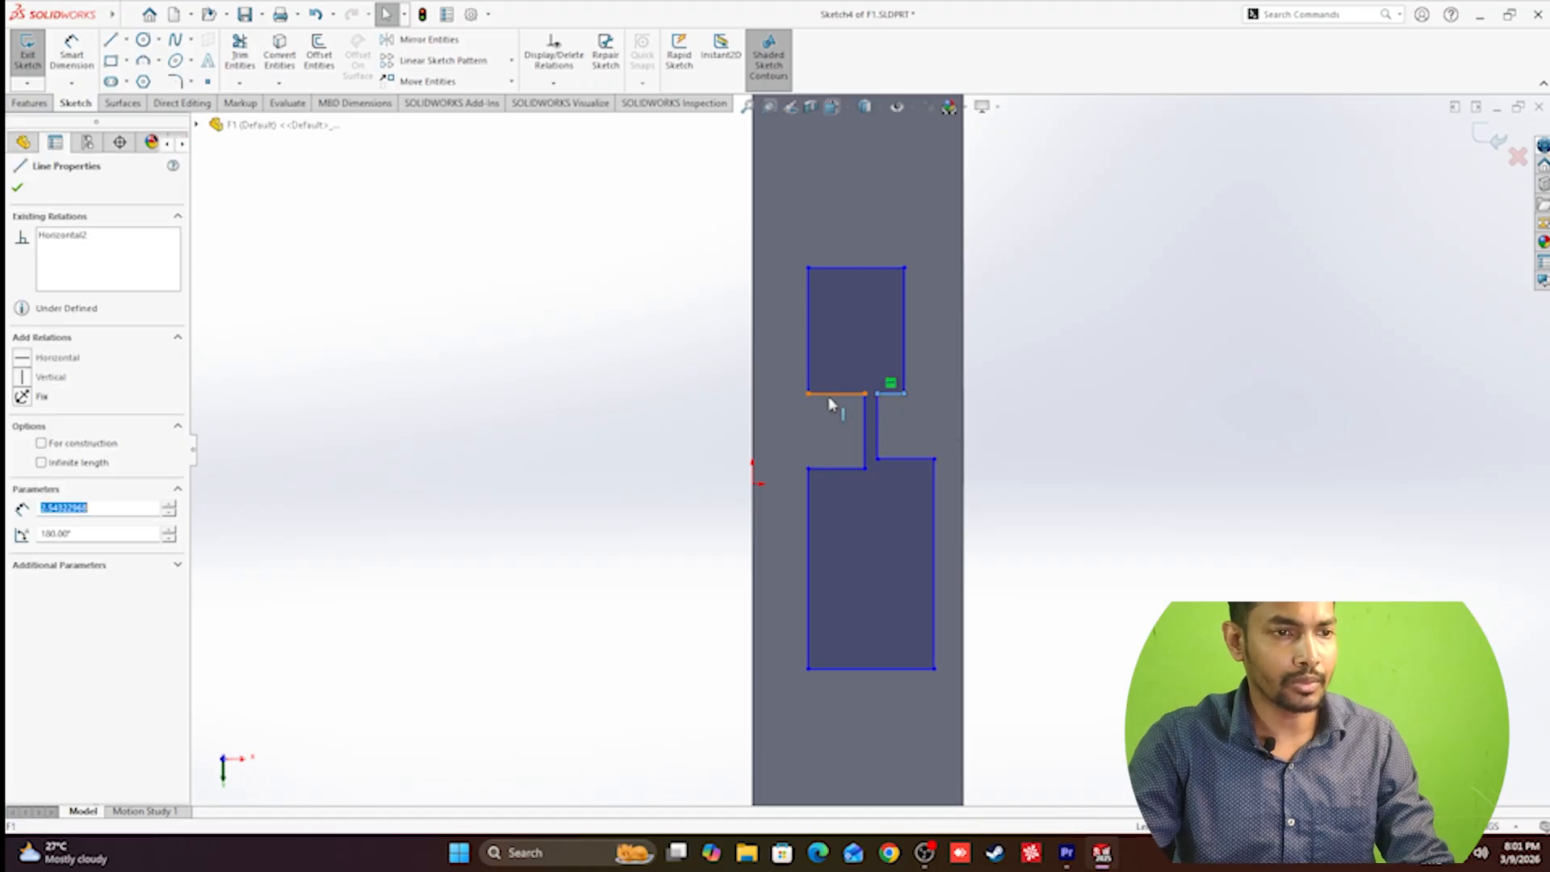
{"action": "left_click", "coordinate": [831, 394], "text": "ctrl"}
{"action": "left_click", "coordinate": [914, 458], "text": "ctrl"}
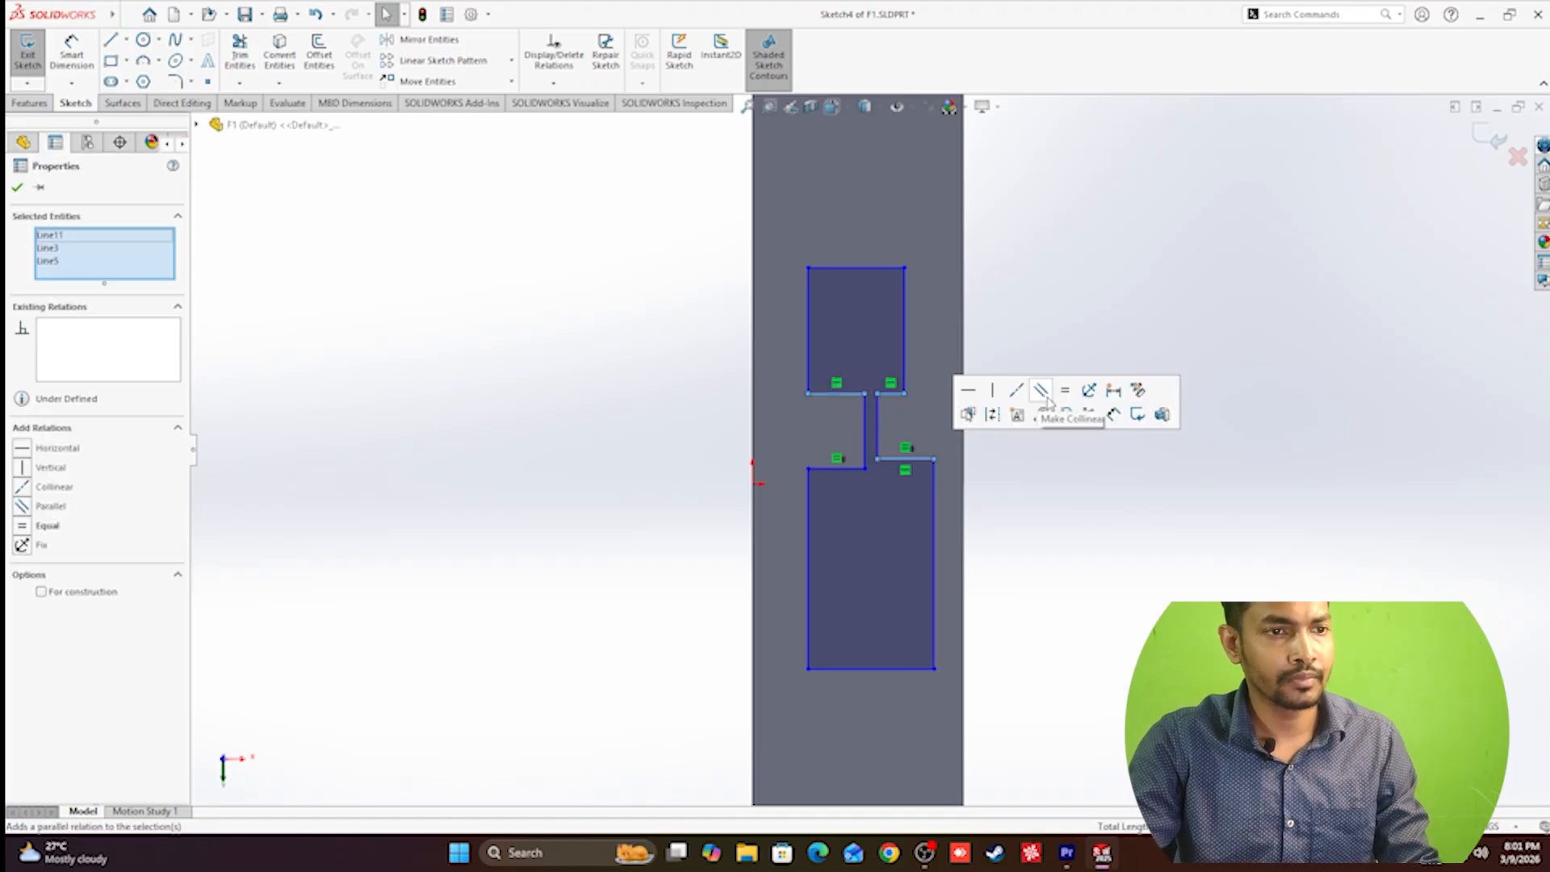
{"action": "left_click", "coordinate": [1072, 395]}
{"action": "left_click", "coordinate": [1009, 510]}
Add an equal relation between the two vertical neck lines.
{"action": "scroll", "coordinate": [823, 473], "scroll_direction": "down", "scroll_amount": 2}
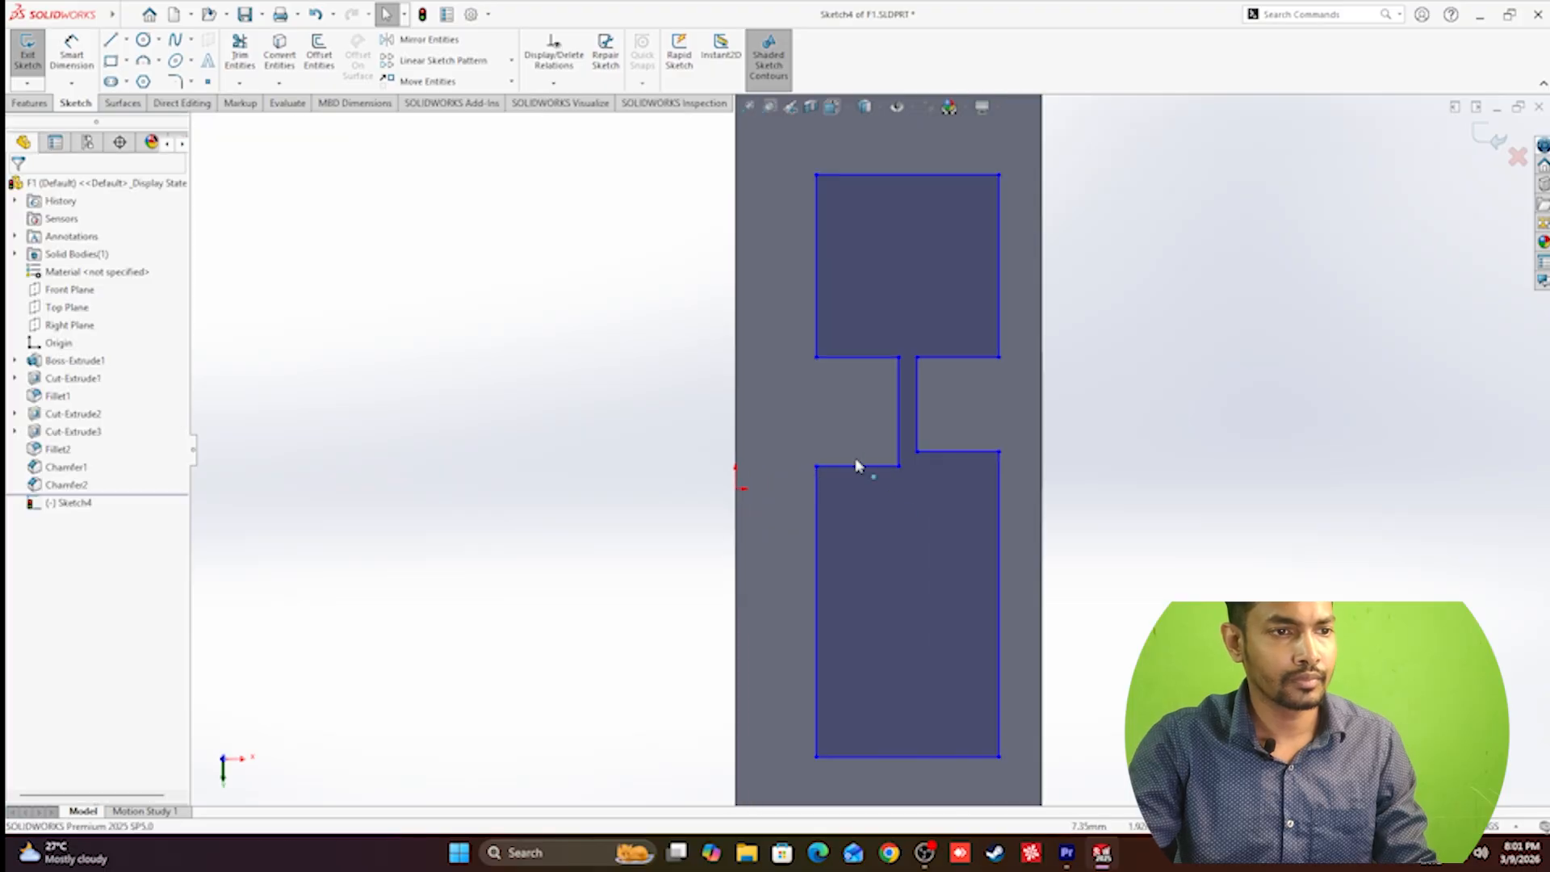
{"action": "left_click", "coordinate": [901, 422]}
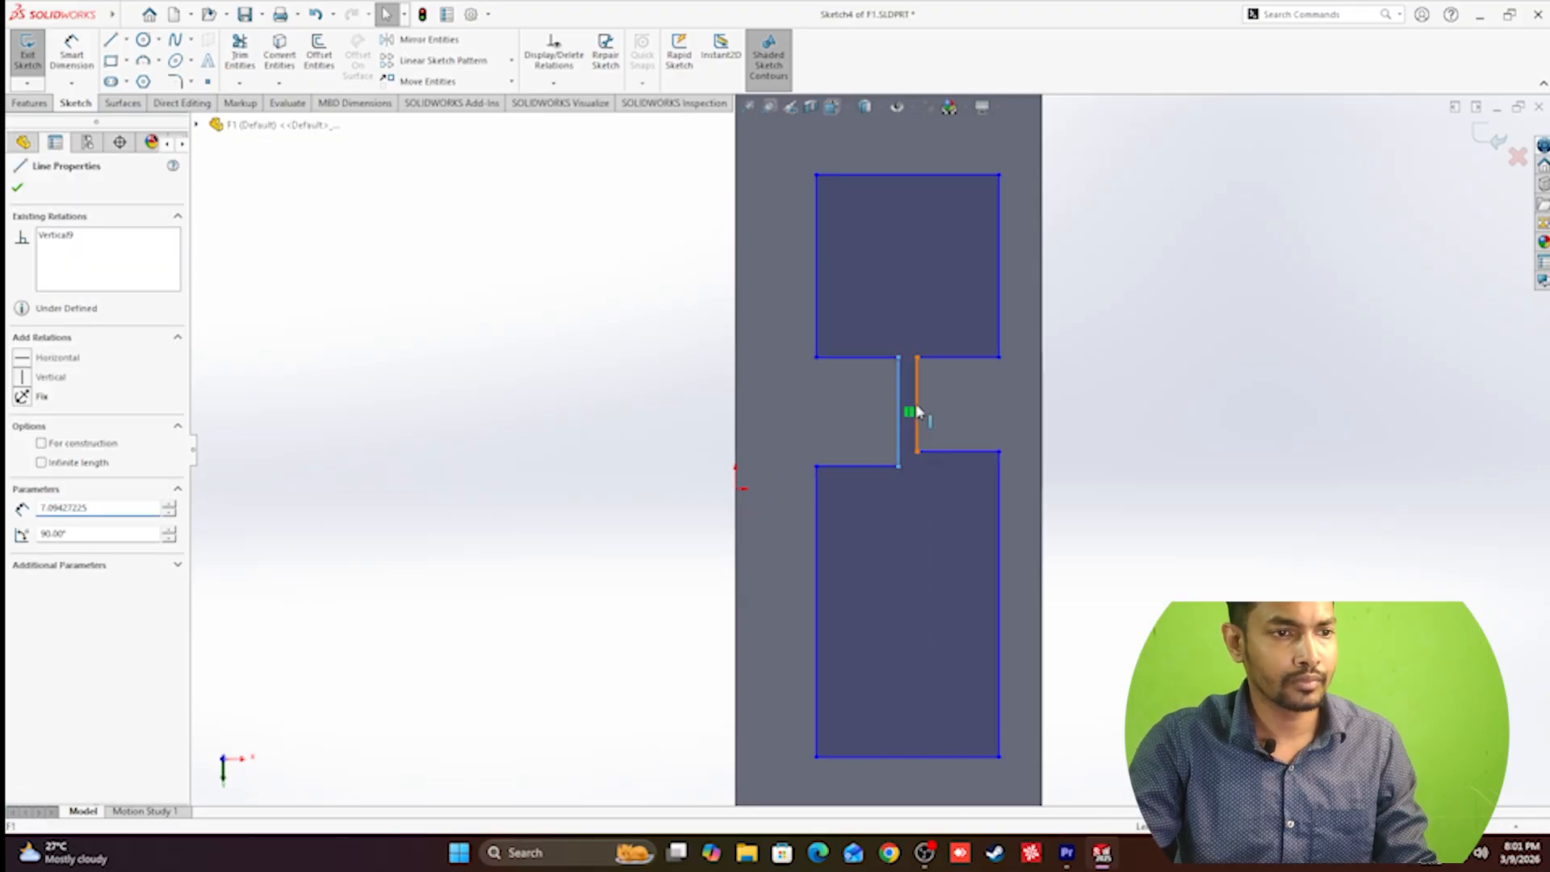
{"action": "left_click", "coordinate": [918, 412], "text": "ctrl"}
{"action": "left_click", "coordinate": [1070, 339]}
Make the four outer vertical sides of the upper and lower blocks equal in length.
{"action": "scroll", "coordinate": [864, 449], "scroll_direction": "up", "scroll_amount": 2}
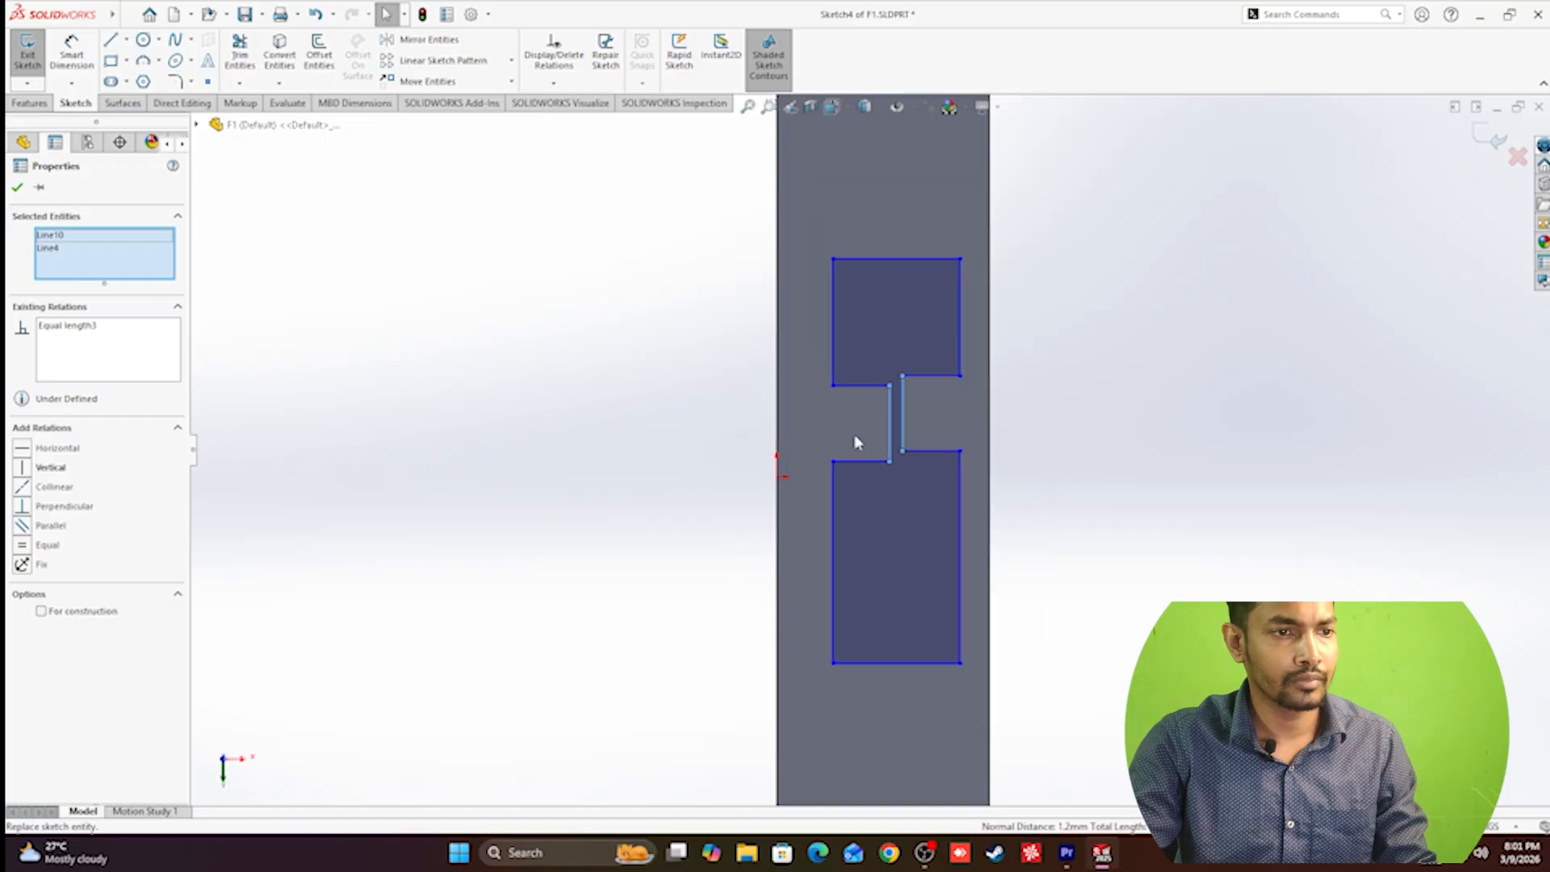
{"action": "scroll", "coordinate": [864, 448], "scroll_direction": "down", "scroll_amount": 2}
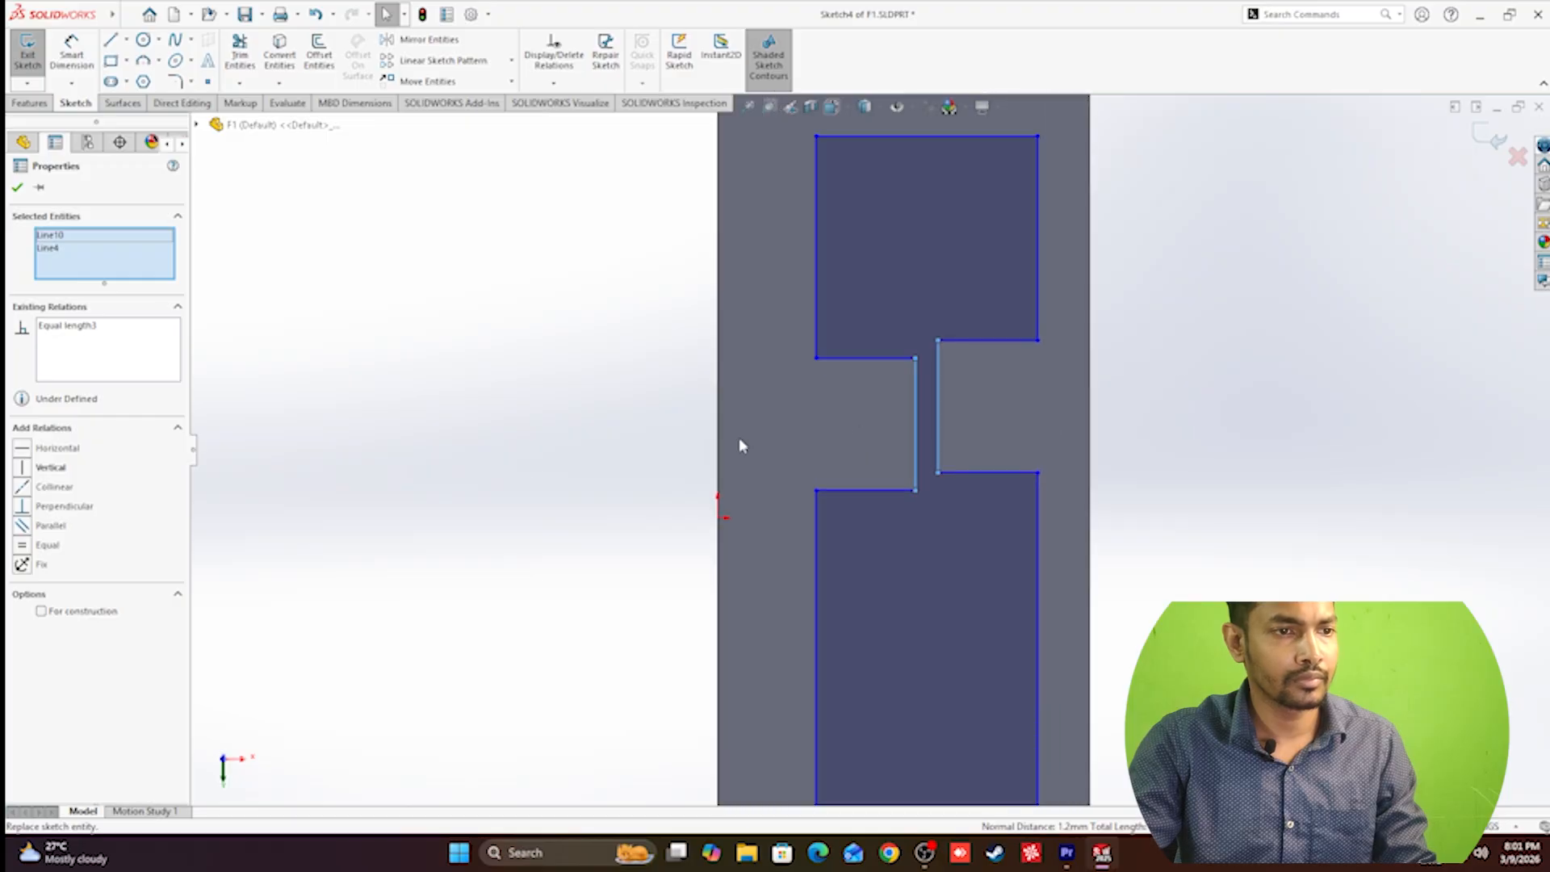
{"action": "left_click", "coordinate": [816, 304]}
{"action": "left_click", "coordinate": [1038, 284], "text": "ctrl"}
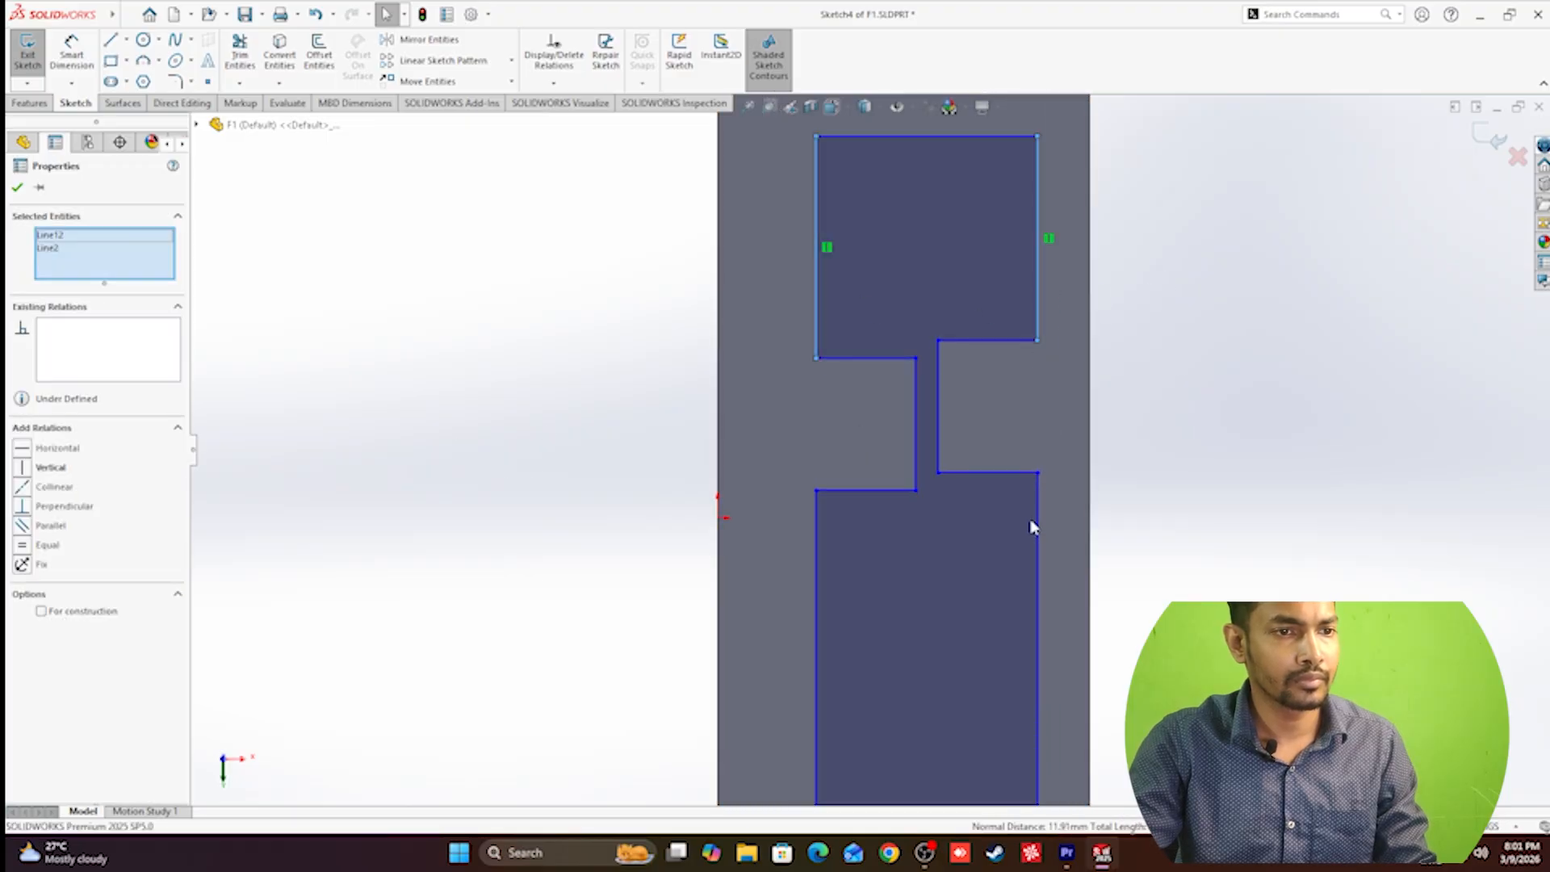
{"action": "left_click", "coordinate": [1039, 533], "text": "ctrl"}
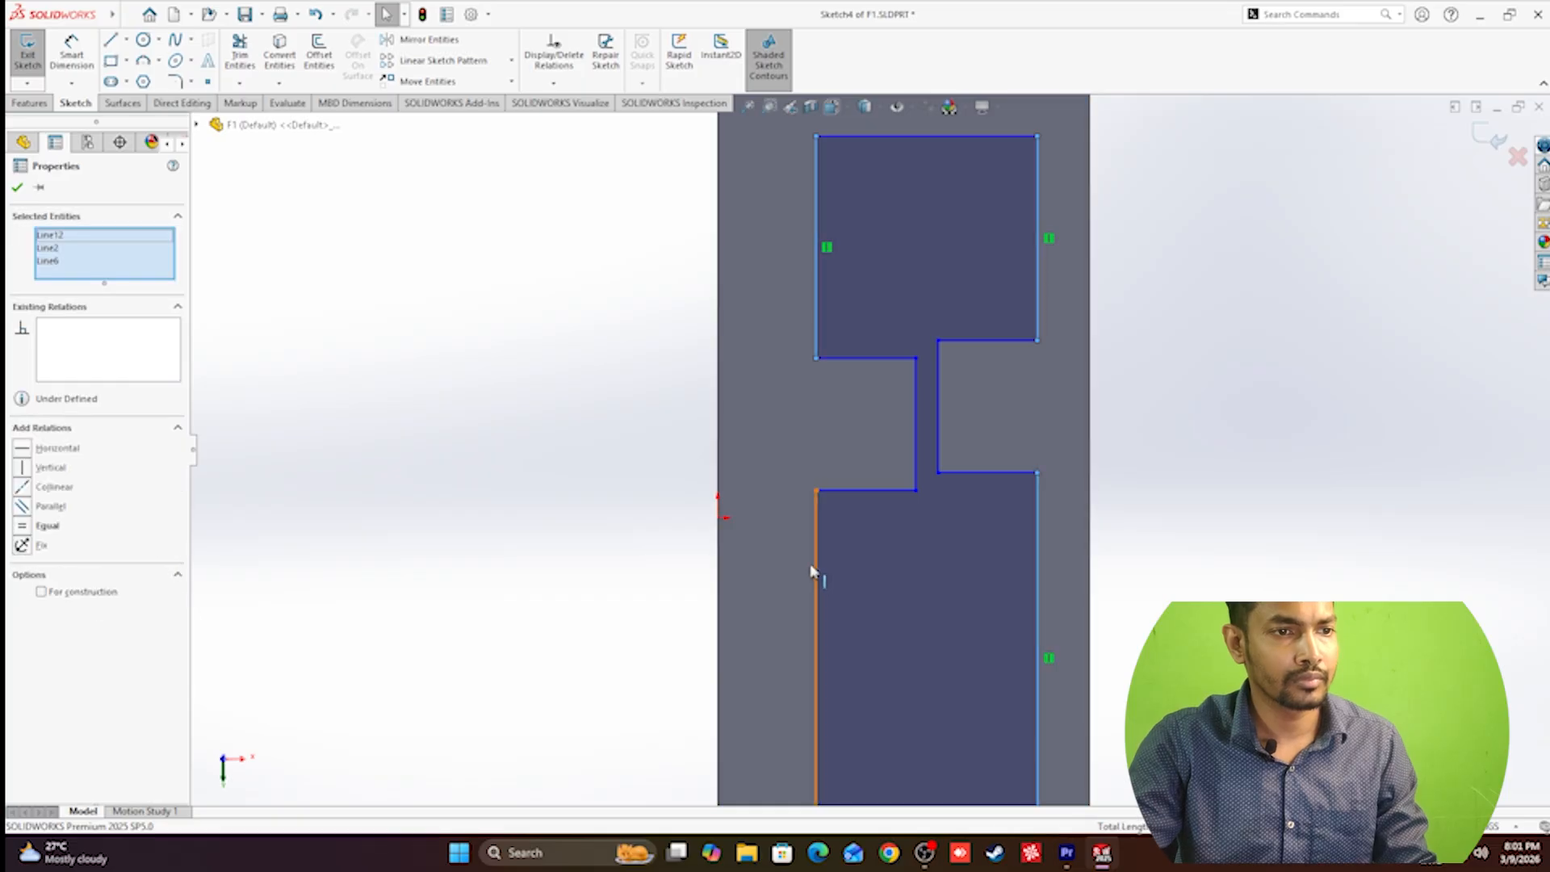
{"action": "left_click", "coordinate": [816, 571], "text": "ctrl"}
{"action": "left_click", "coordinate": [941, 506]}
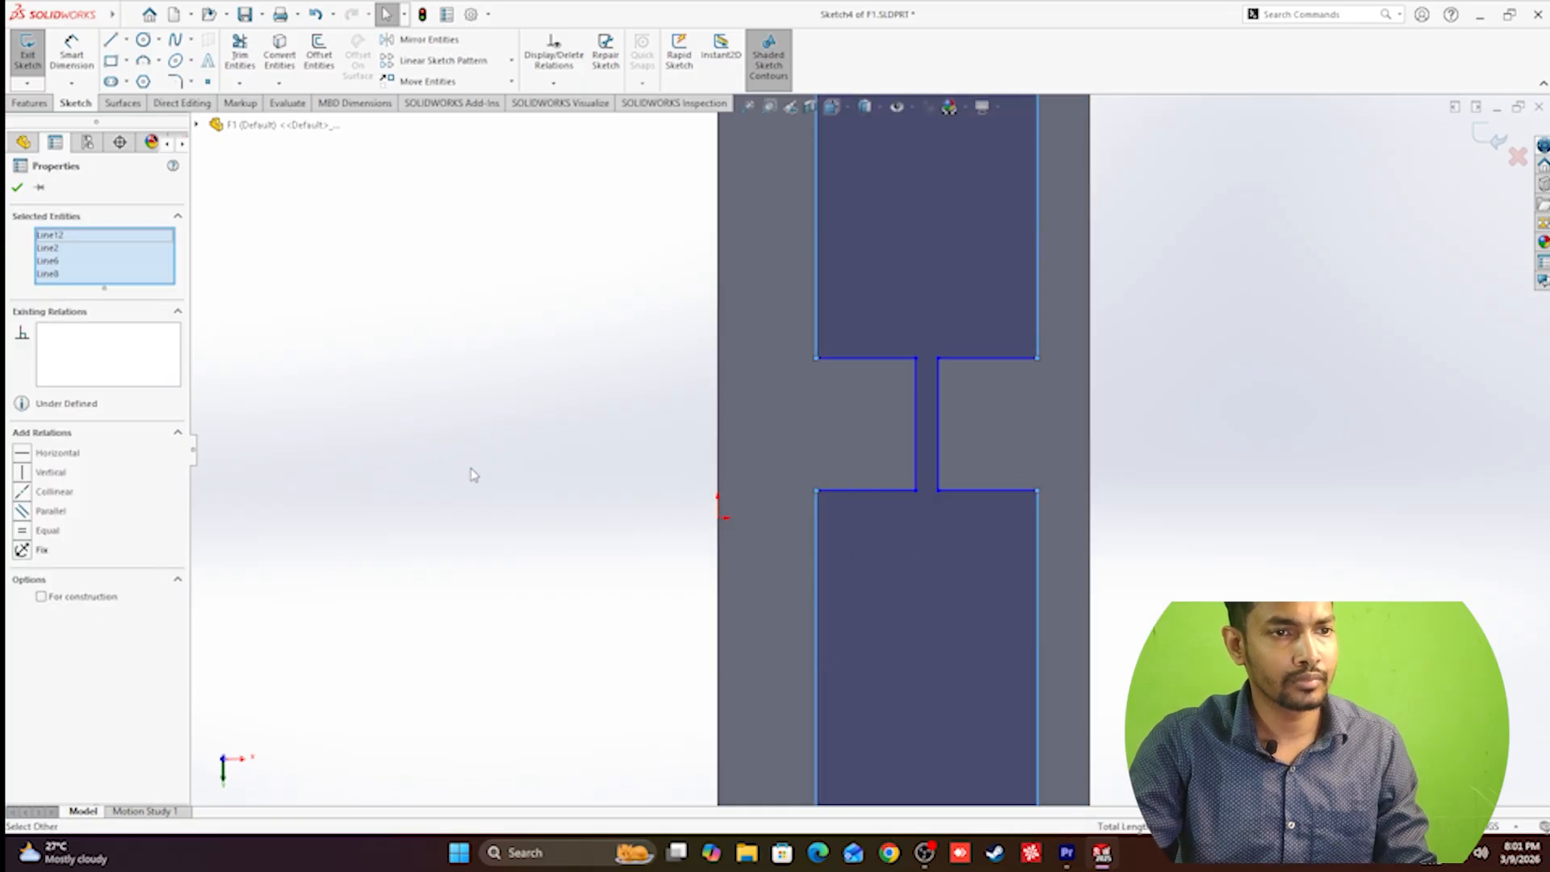
{"action": "left_click", "coordinate": [475, 474]}
Align the midpoint of the neck's left line horizontally with the origin.
{"action": "scroll", "coordinate": [768, 525], "scroll_direction": "up", "scroll_amount": 2}
{"action": "scroll", "coordinate": [857, 501], "scroll_direction": "down", "scroll_amount": 2}
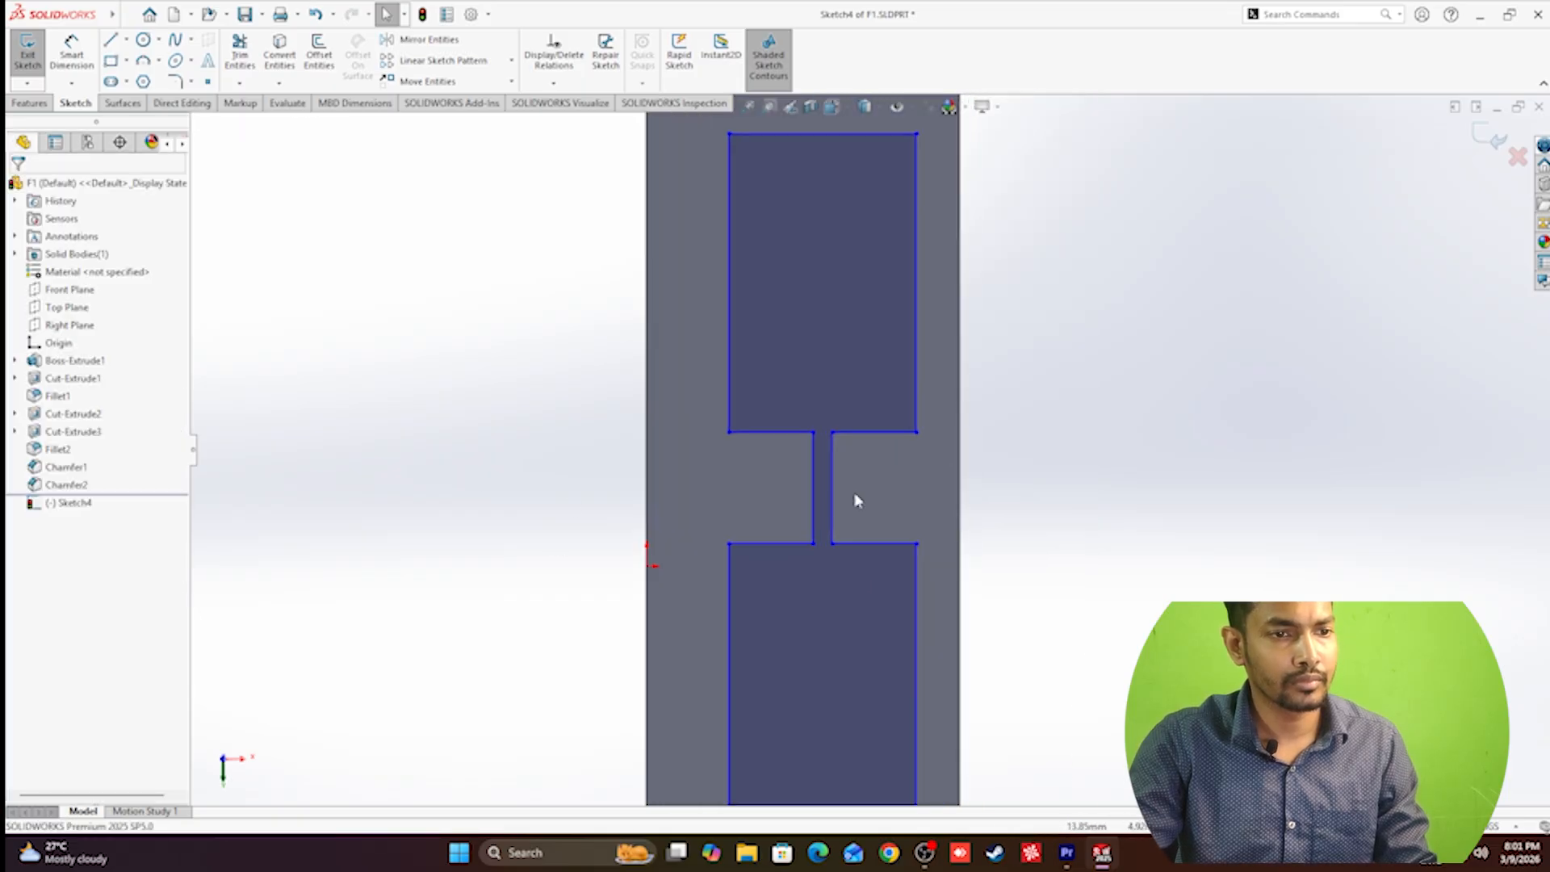
{"action": "left_click", "coordinate": [813, 490]}
{"action": "left_click", "coordinate": [647, 566]}
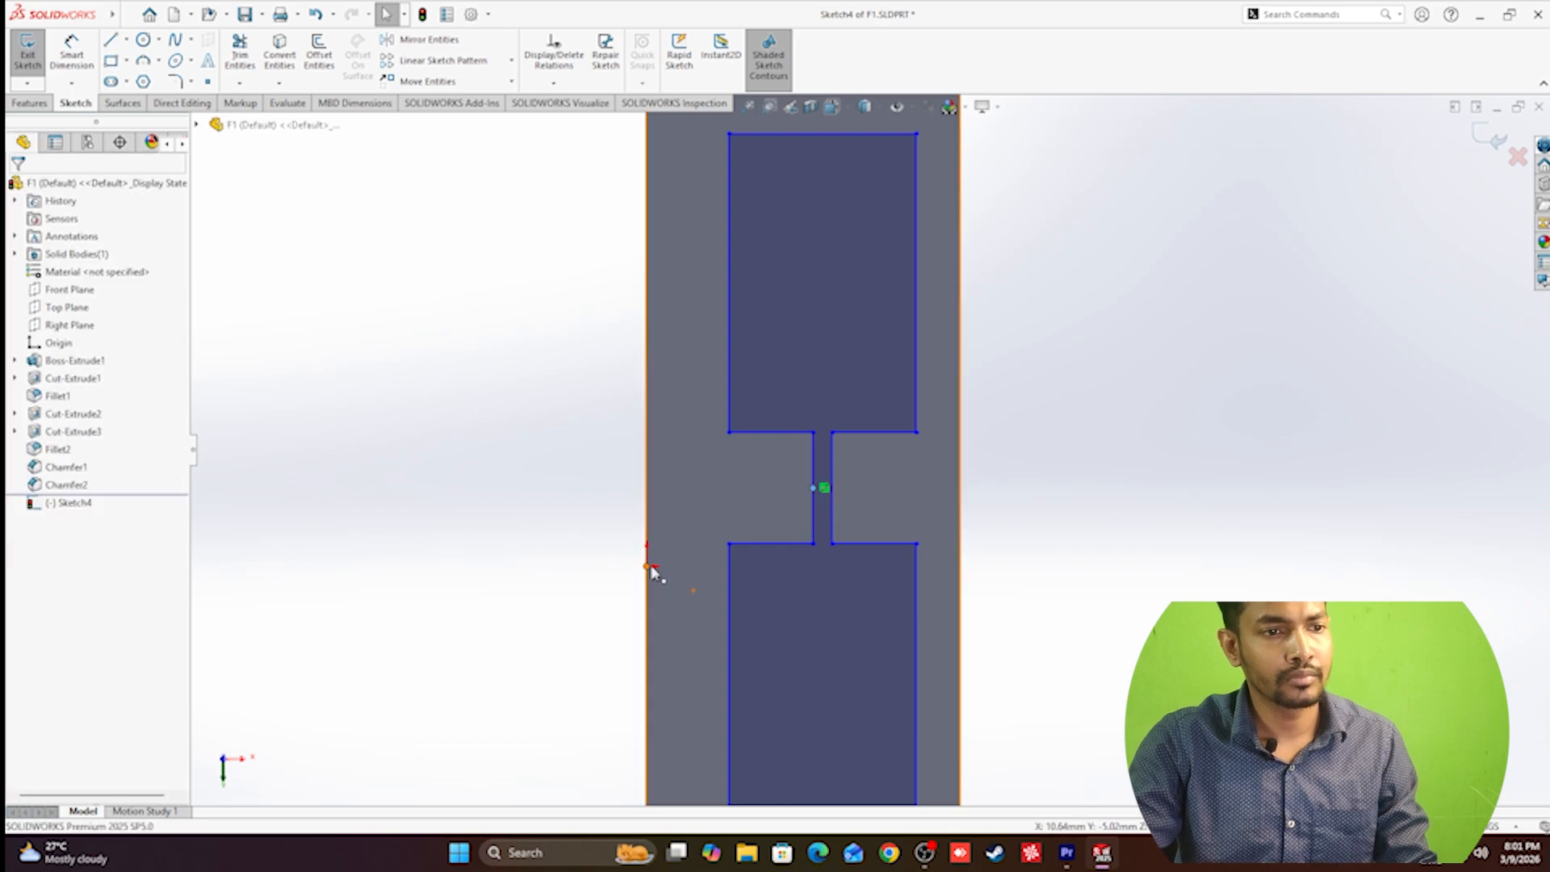
{"action": "left_click", "coordinate": [813, 487], "text": "ctrl"}
{"action": "left_click", "coordinate": [692, 498]}
{"action": "scroll", "coordinate": [1117, 616], "scroll_direction": "up", "scroll_amount": 2}
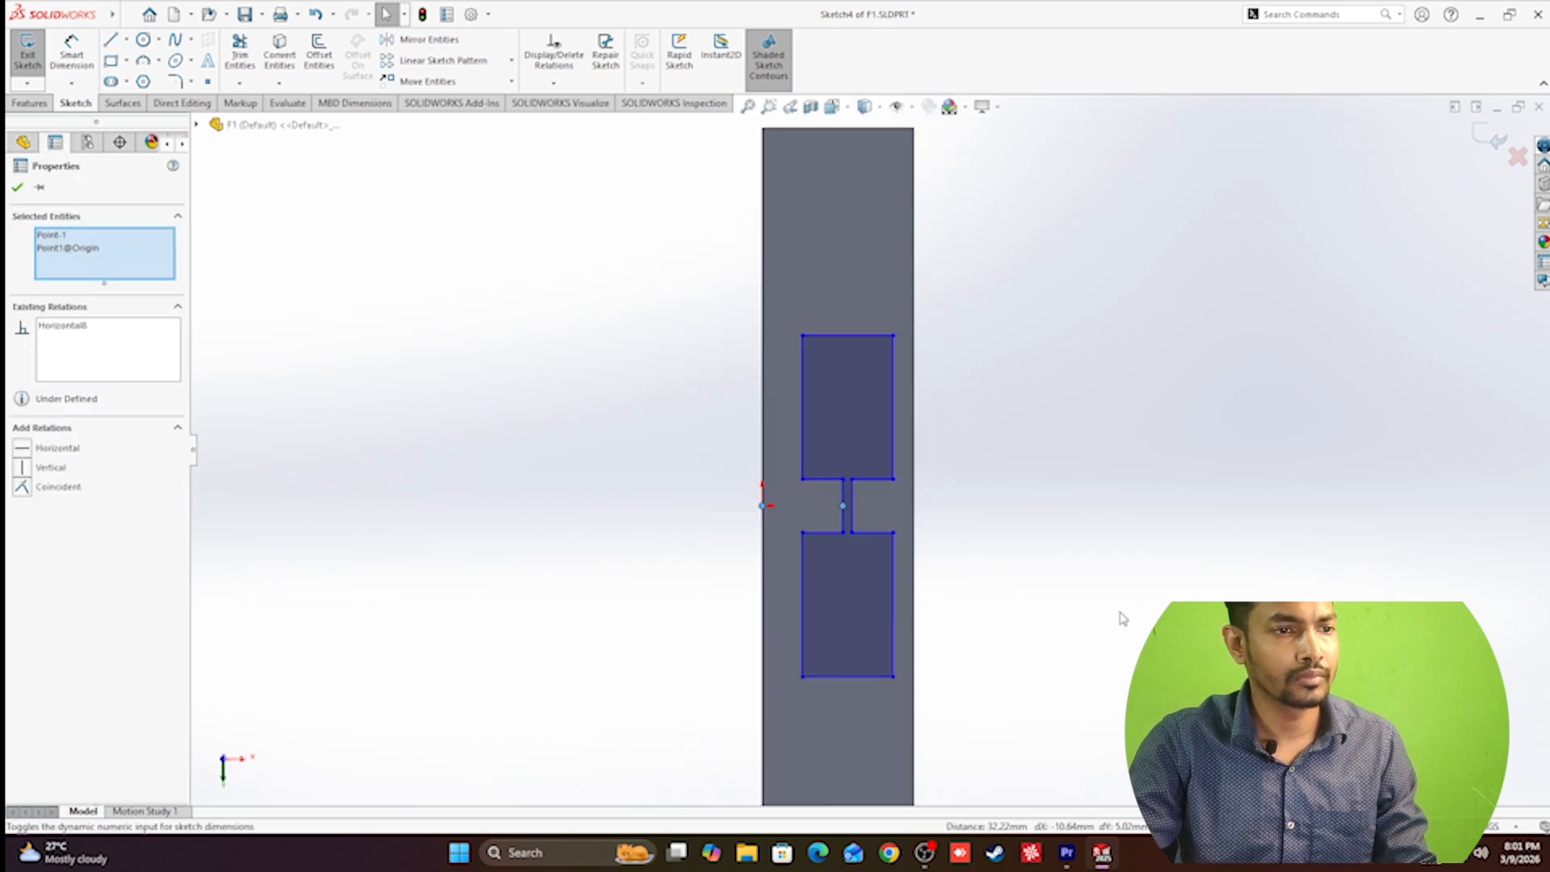
{"action": "left_click", "coordinate": [1117, 616]}
Align the midpoint of the outline's bottom edge vertically with the midpoint of the face's bottom edge.
{"action": "scroll", "coordinate": [839, 501], "scroll_direction": "down", "scroll_amount": 3}
{"action": "scroll", "coordinate": [839, 500], "scroll_direction": "up", "scroll_amount": 2}
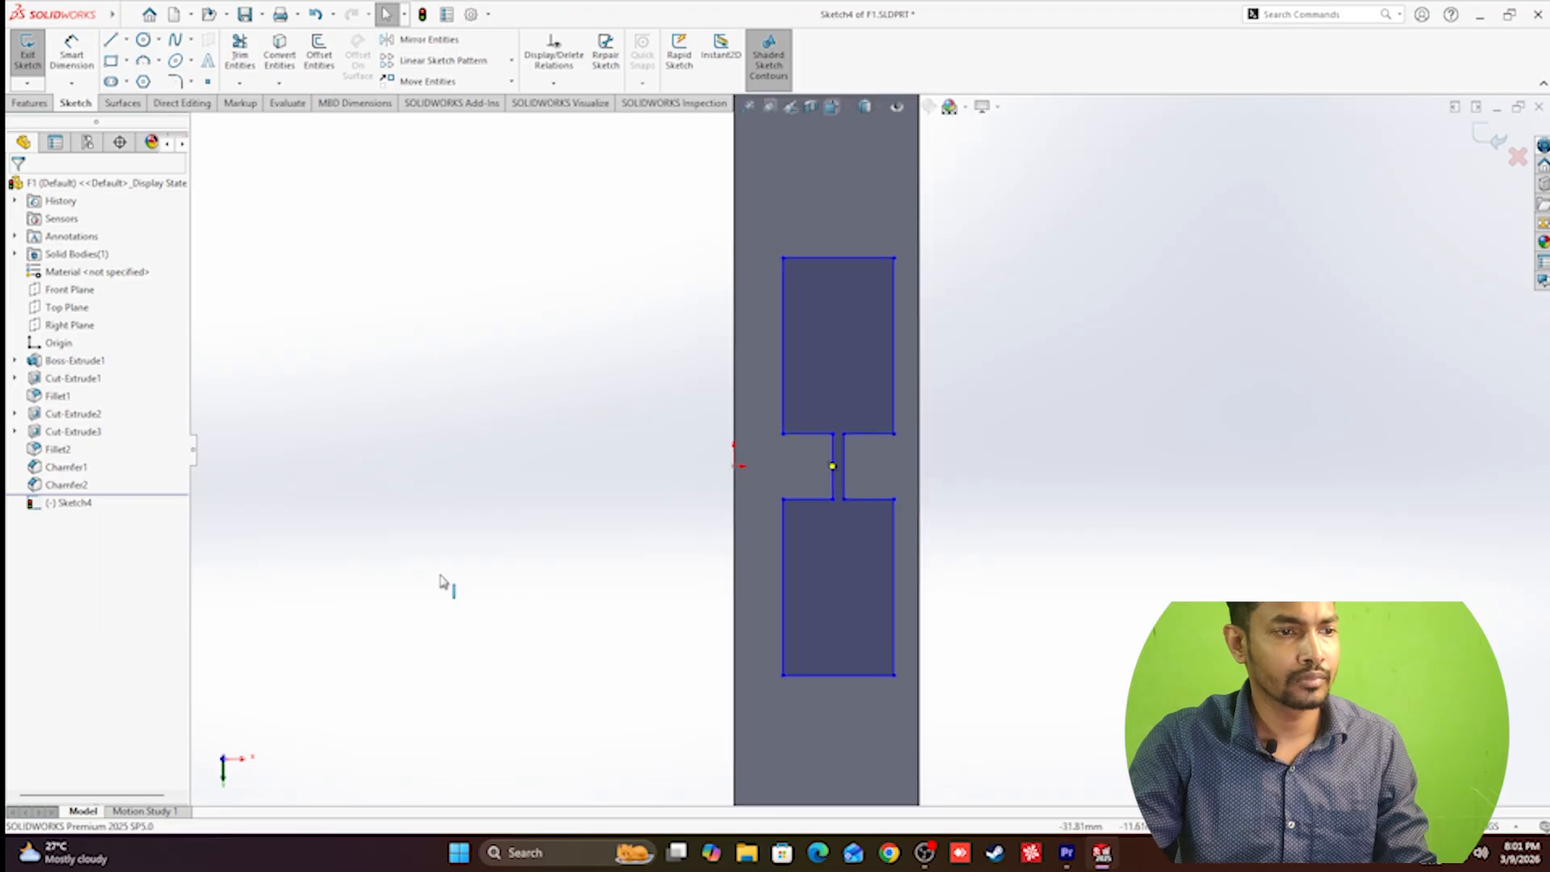
{"action": "scroll", "coordinate": [813, 439], "scroll_direction": "down", "scroll_amount": 2}
{"action": "scroll", "coordinate": [837, 536], "scroll_direction": "up", "scroll_amount": 4}
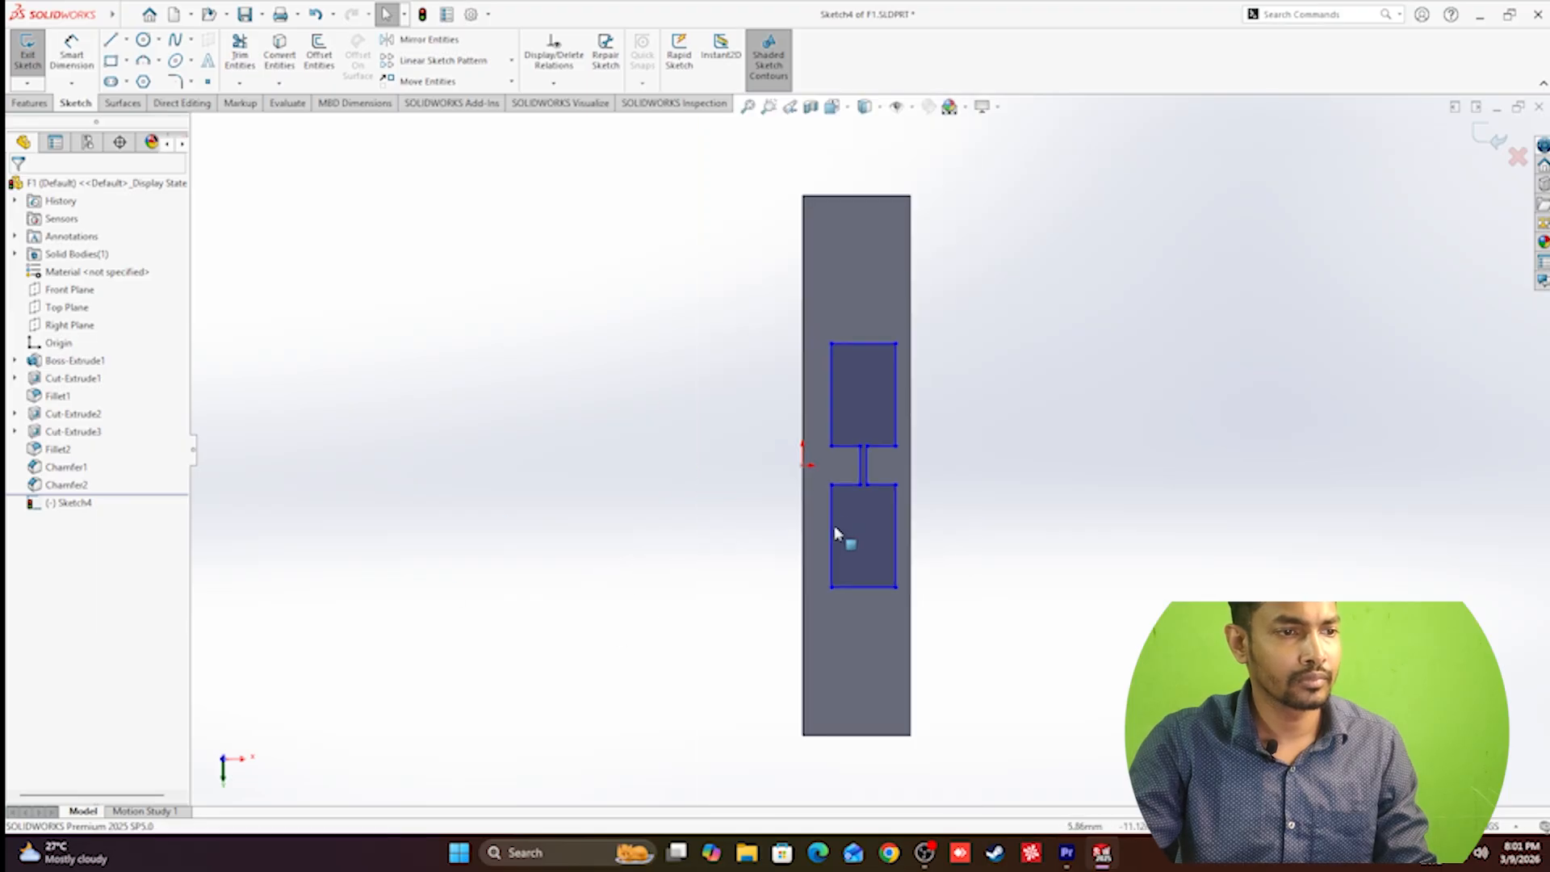
{"action": "scroll", "coordinate": [882, 604], "scroll_direction": "down", "scroll_amount": 1}
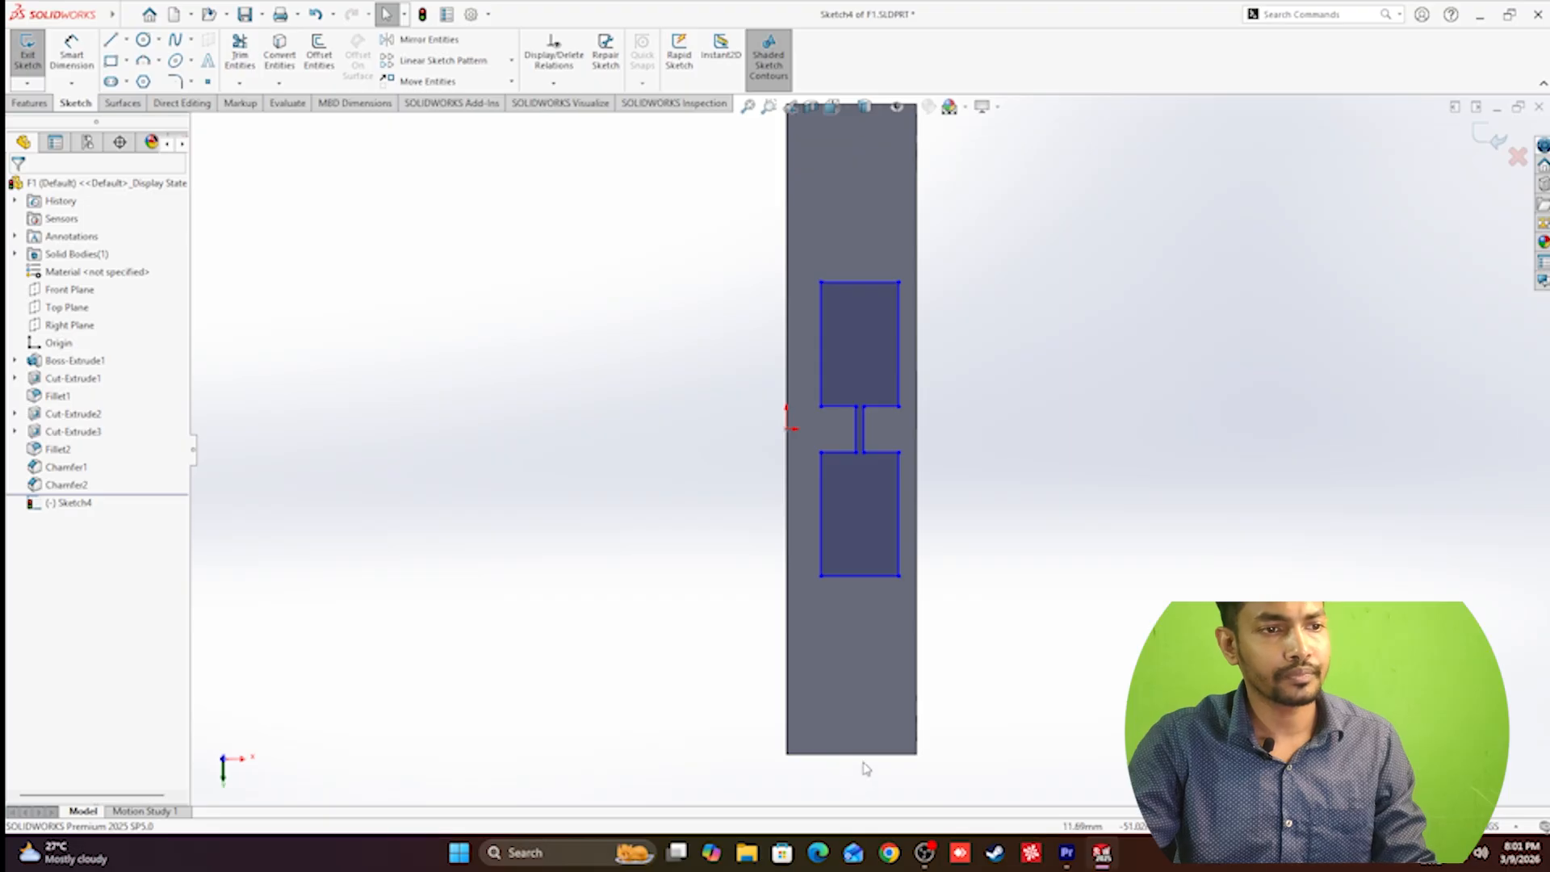
{"action": "right_click", "coordinate": [868, 762]}
{"action": "left_click", "coordinate": [910, 588]}
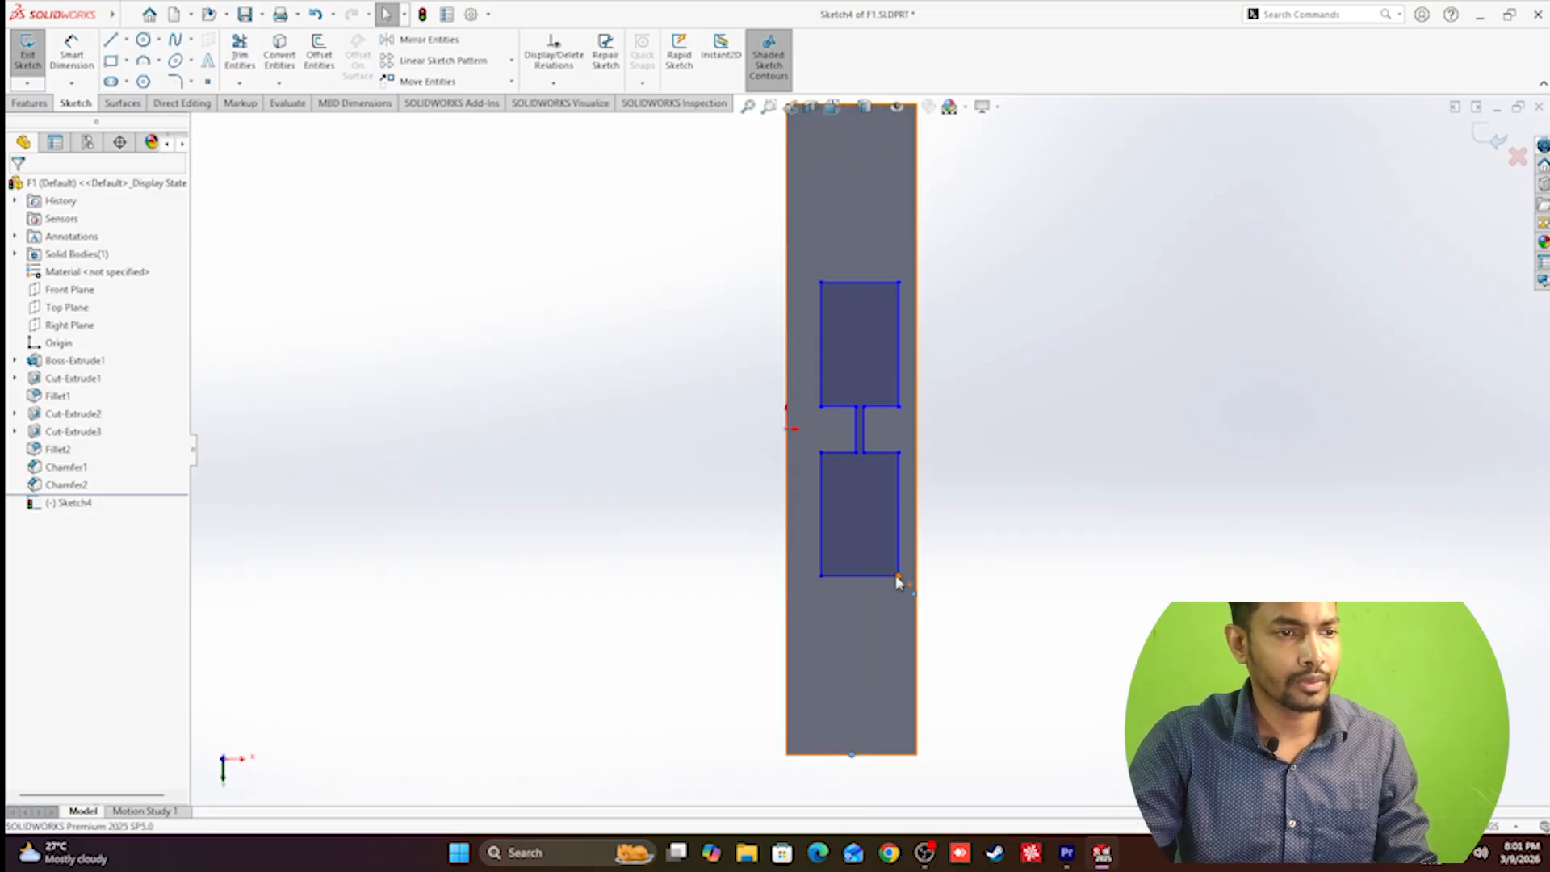
{"action": "left_click", "coordinate": [860, 577], "text": "ctrl"}
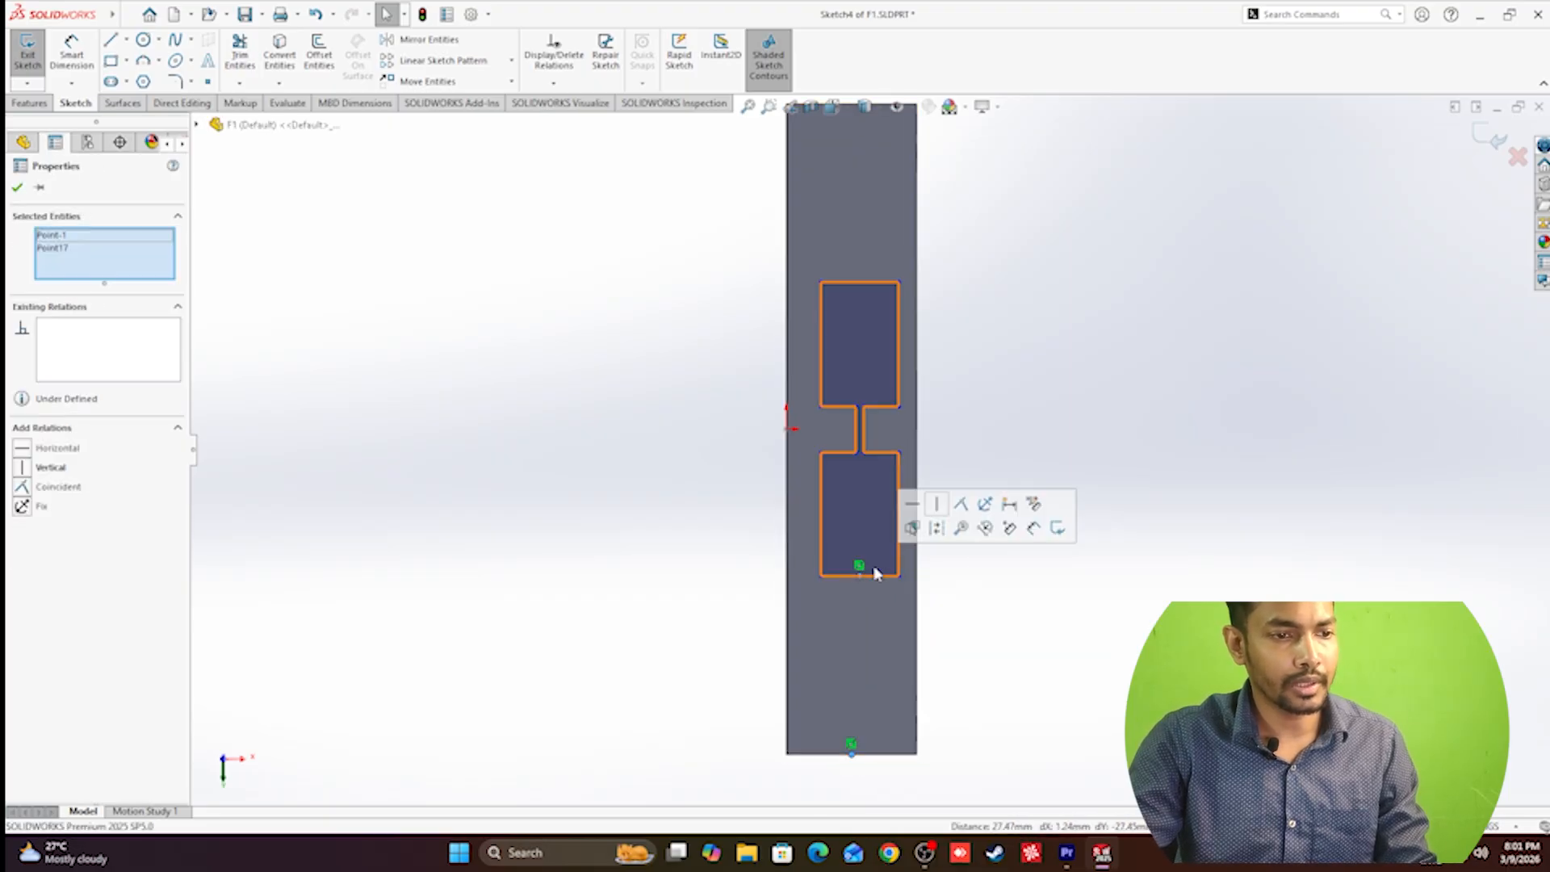
{"action": "left_click", "coordinate": [938, 509]}
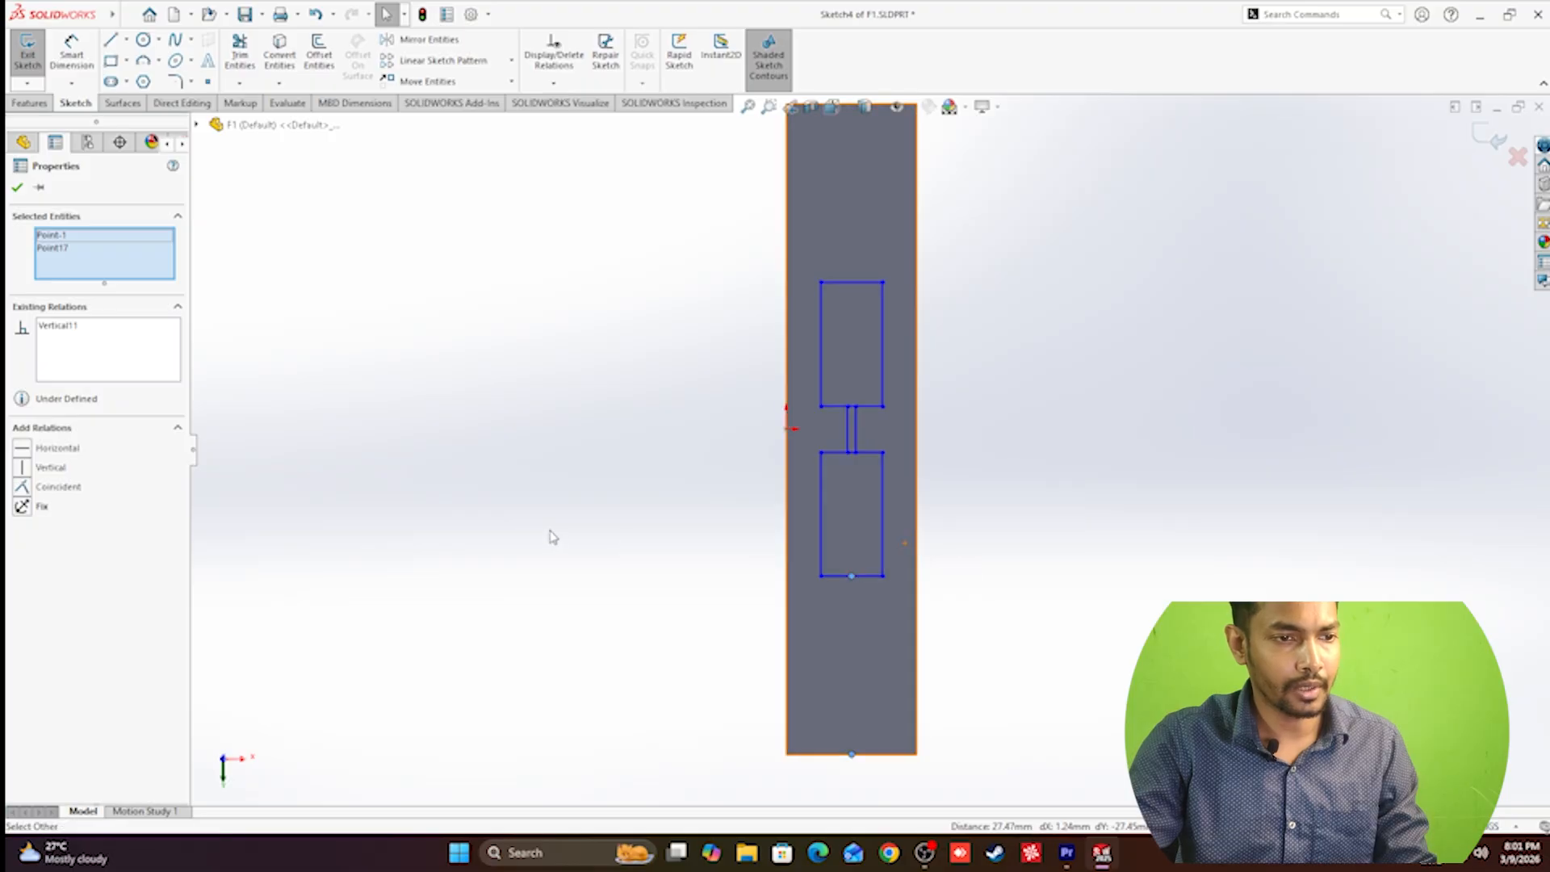
{"action": "left_click", "coordinate": [553, 565]}
{"action": "right_click_drag", "start_coordinate": [567, 524], "coordinate": [577, 468]}
{"action": "scroll", "coordinate": [807, 290], "scroll_direction": "down", "scroll_amount": 9}
{"action": "scroll", "coordinate": [956, 597], "scroll_direction": "up", "scroll_amount": 4}
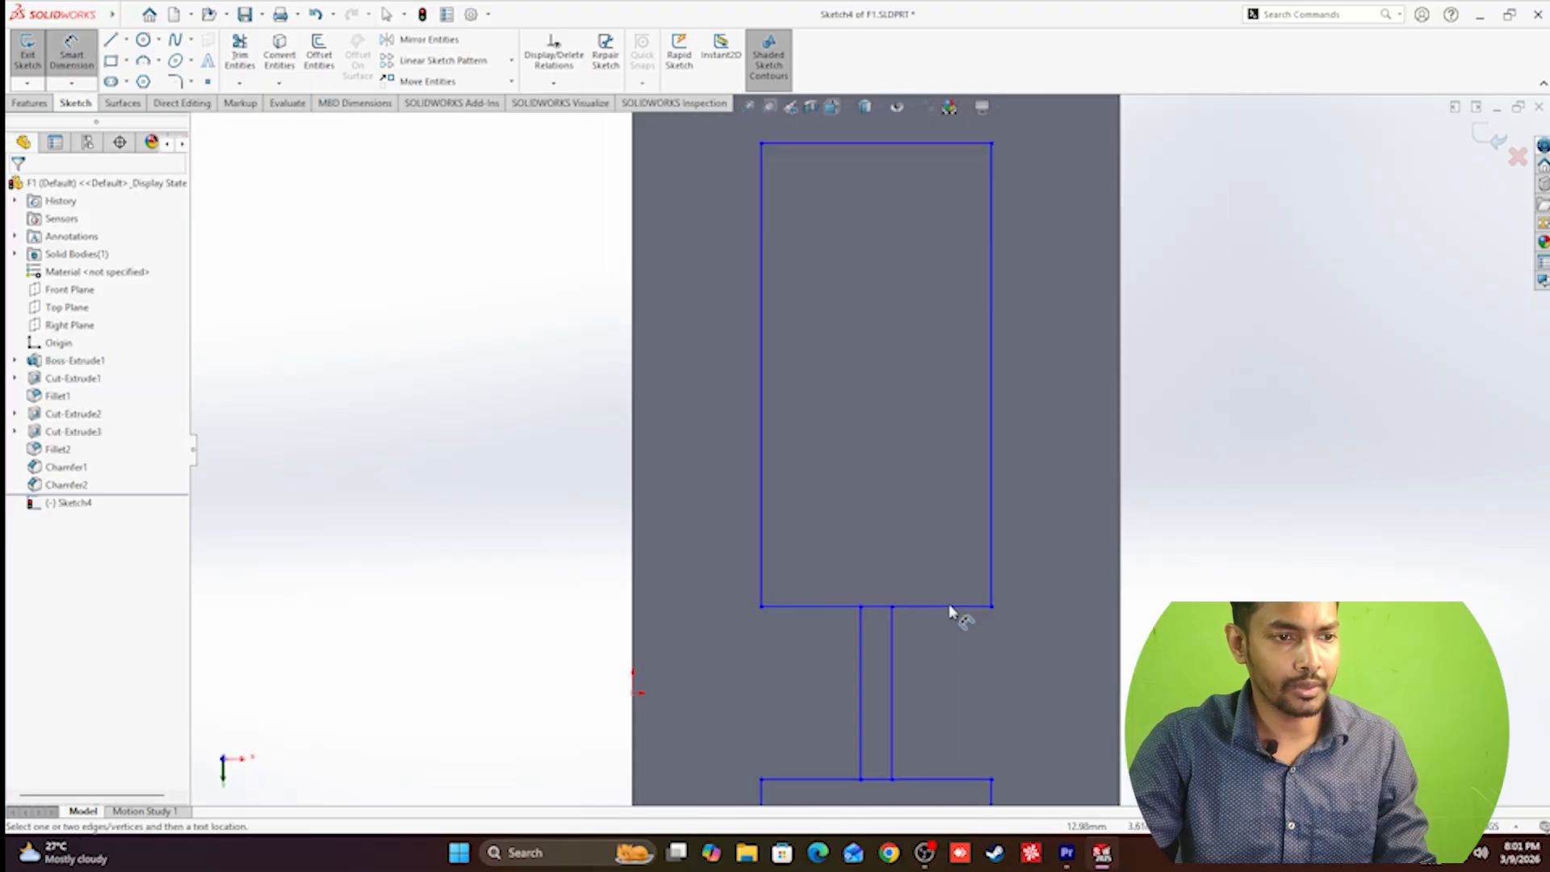
{"action": "scroll", "coordinate": [945, 622], "scroll_direction": "down", "scroll_amount": 3}
{"action": "key", "text": "Escape"}
Widen the neck by moving its two vertical lines apart, past each other.
{"action": "left_click_drag", "start_coordinate": [880, 664], "coordinate": [924, 662]}
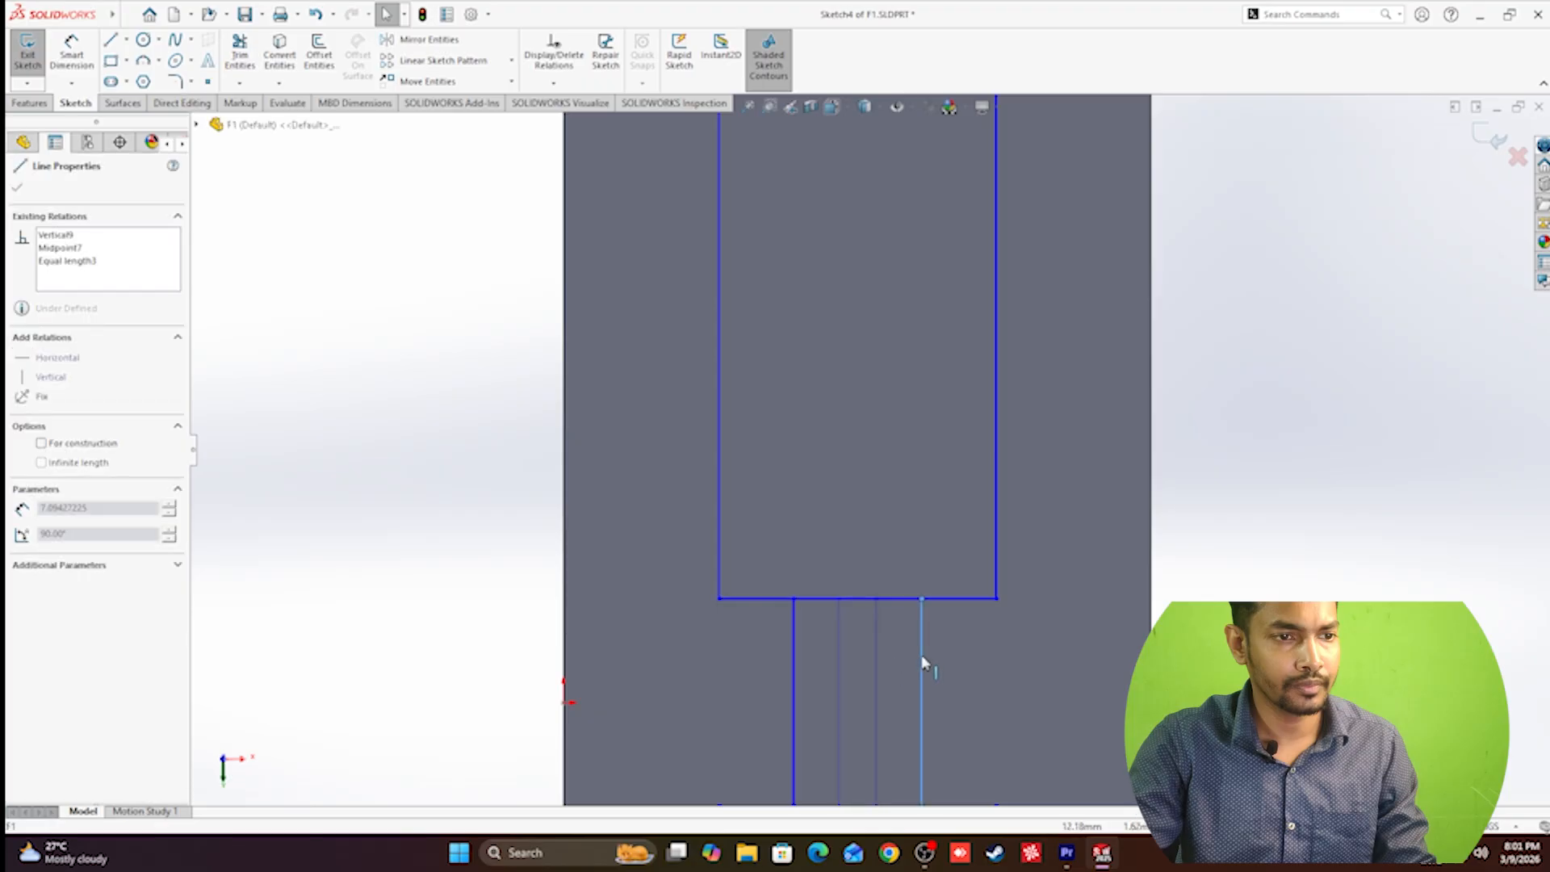
{"action": "scroll", "coordinate": [847, 645], "scroll_direction": "up", "scroll_amount": 2}
{"action": "left_click_drag", "start_coordinate": [780, 583], "coordinate": [802, 612]}
{"action": "left_click", "coordinate": [846, 607]}
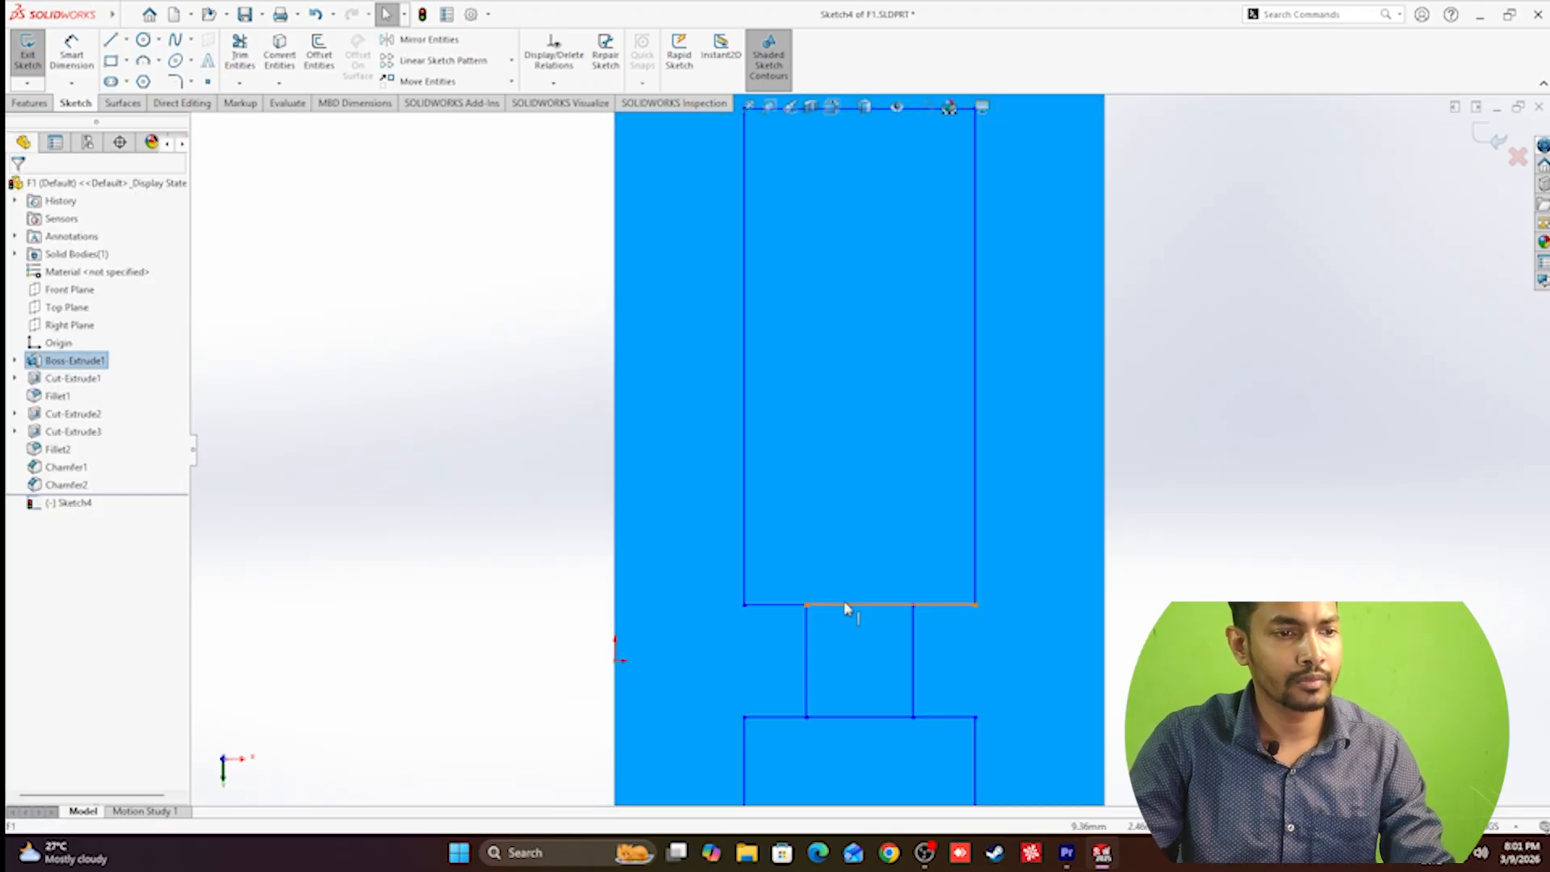
{"action": "scroll", "coordinate": [855, 620], "scroll_direction": "up", "scroll_amount": 2}
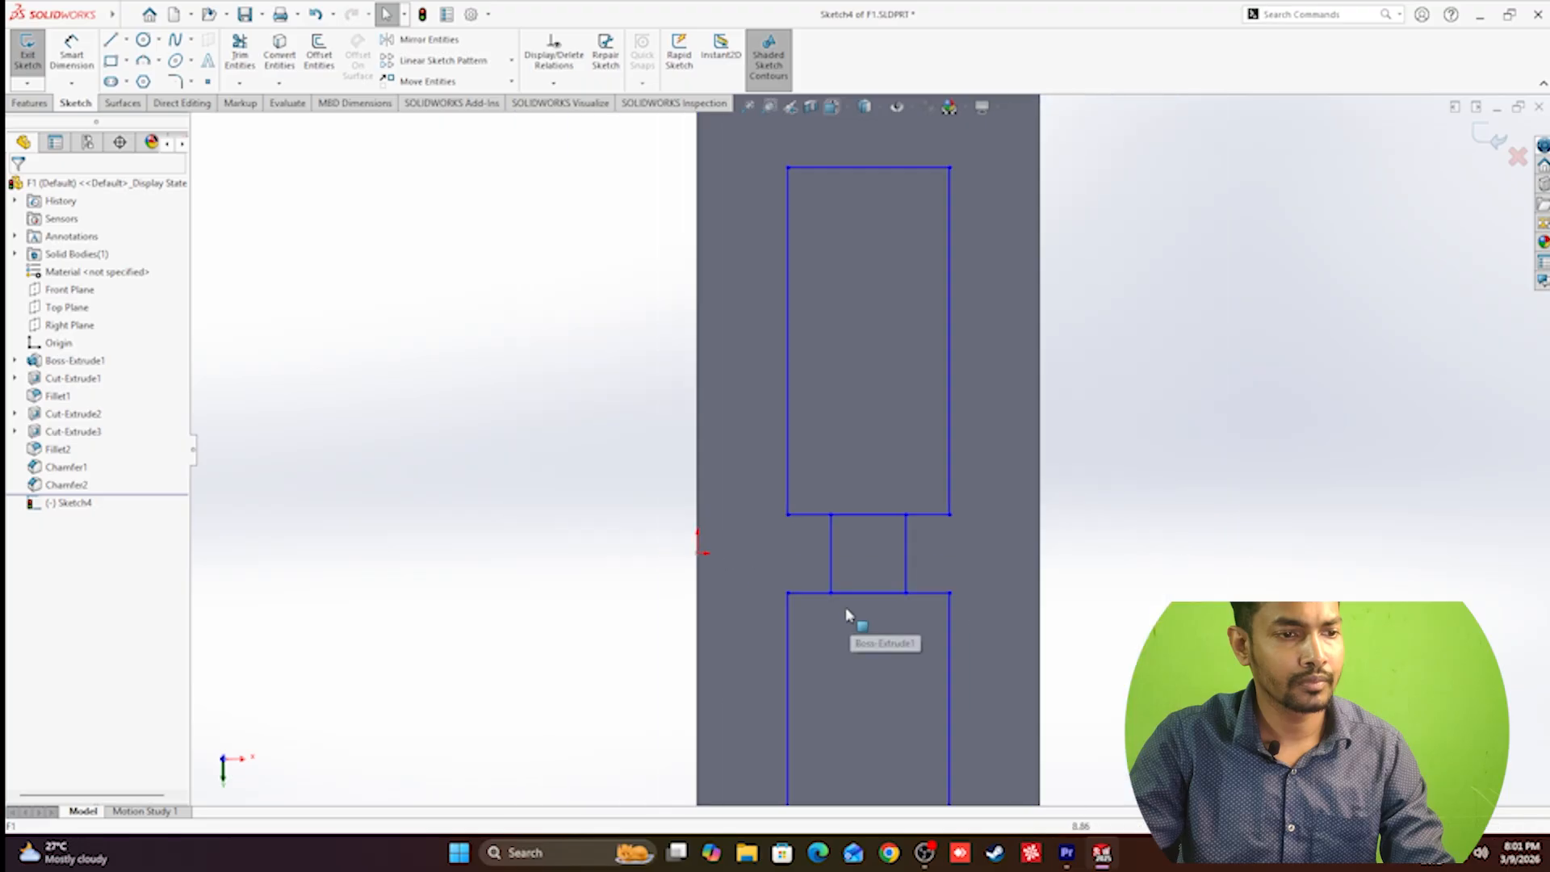
Trim away the horizontal segments crossing the neck so both blocks form one continuous I-shaped outline.
{"action": "left_click", "coordinate": [240, 50]}
{"action": "key", "text": "Escape"}
{"action": "scroll", "coordinate": [864, 484], "scroll_direction": "up", "scroll_amount": 3}
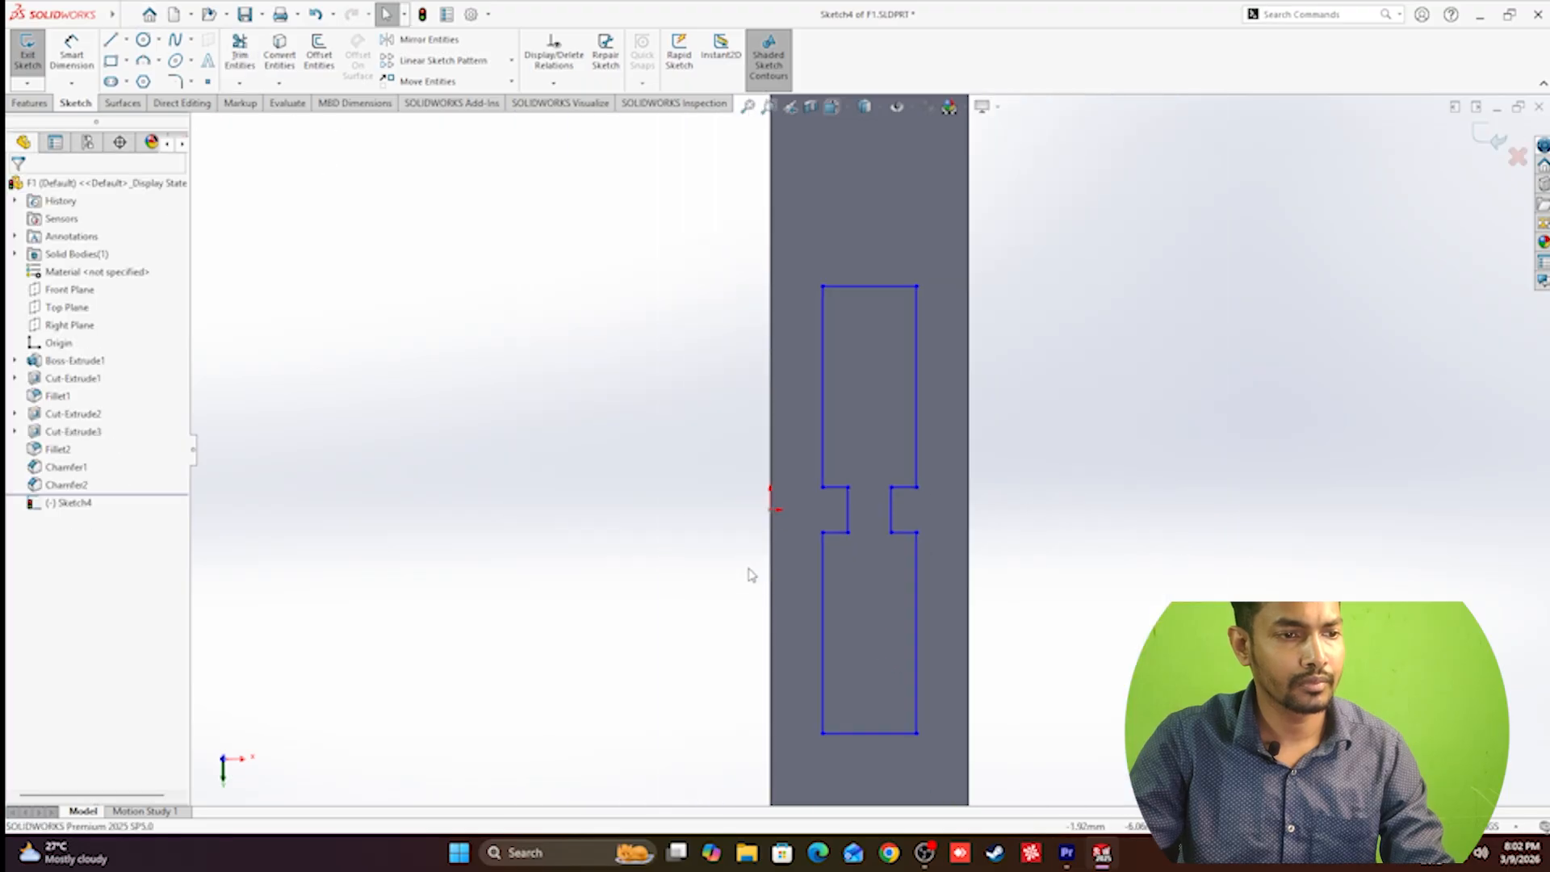
{"action": "scroll", "coordinate": [896, 491], "scroll_direction": "down", "scroll_amount": 5}
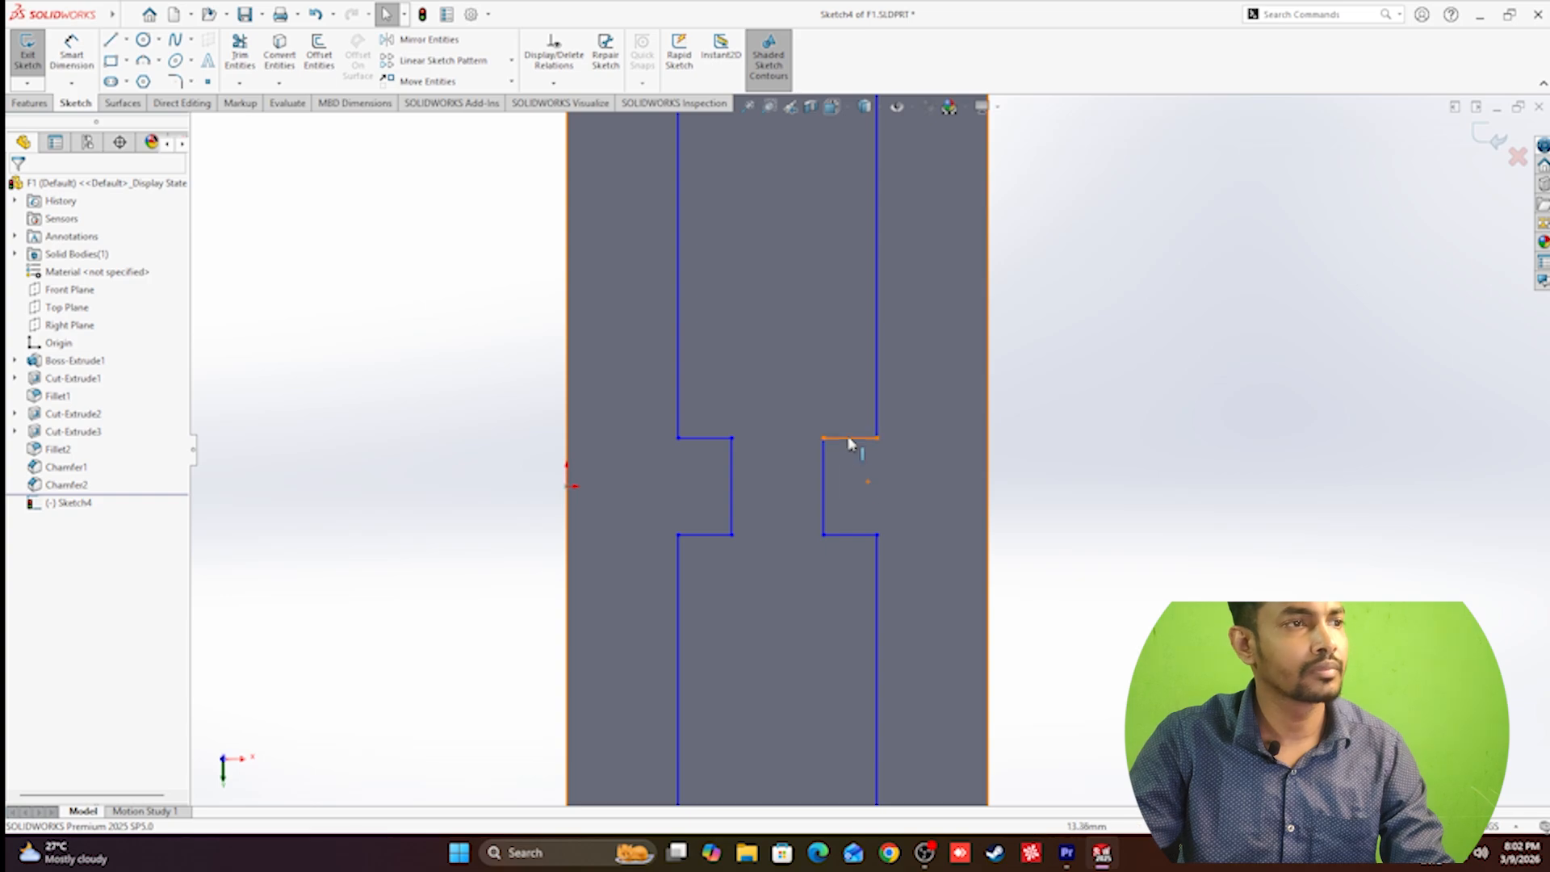
Dimension the left vertical side of the profile's upper block at 20 mm.
{"action": "mouse_move", "coordinate": [875, 439]}
{"action": "left_mouse_down"}
{"action": "mouse_move", "coordinate": [881, 485]}
{"action": "mouse_move", "coordinate": [875, 442]}
{"action": "left_mouse_up"}
{"action": "scroll", "coordinate": [871, 448], "scroll_direction": "up", "scroll_amount": 4}
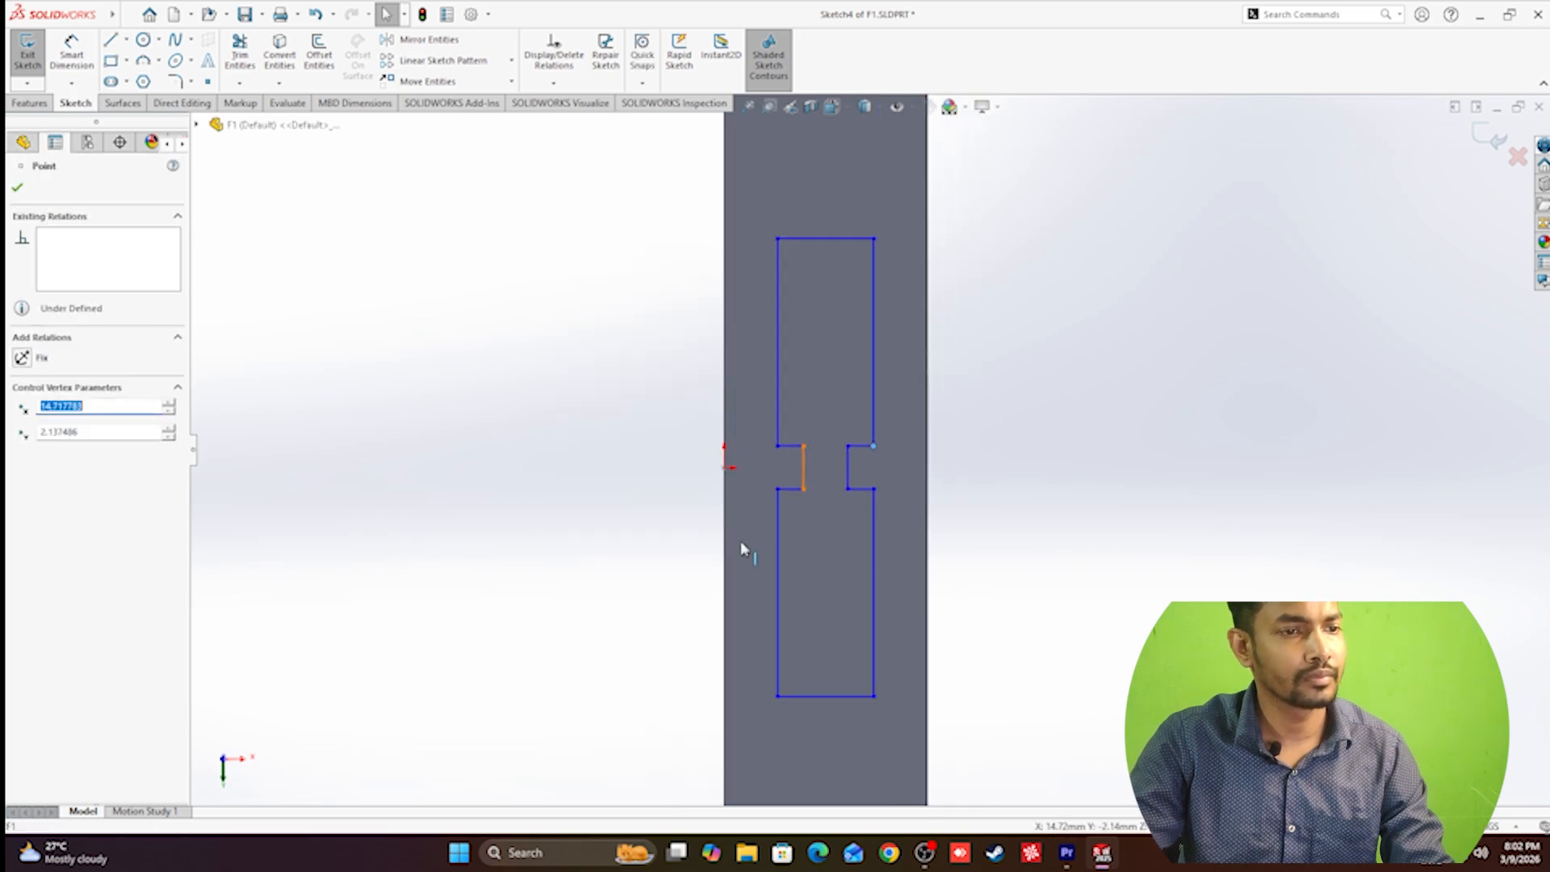
{"action": "left_click", "coordinate": [779, 263]}
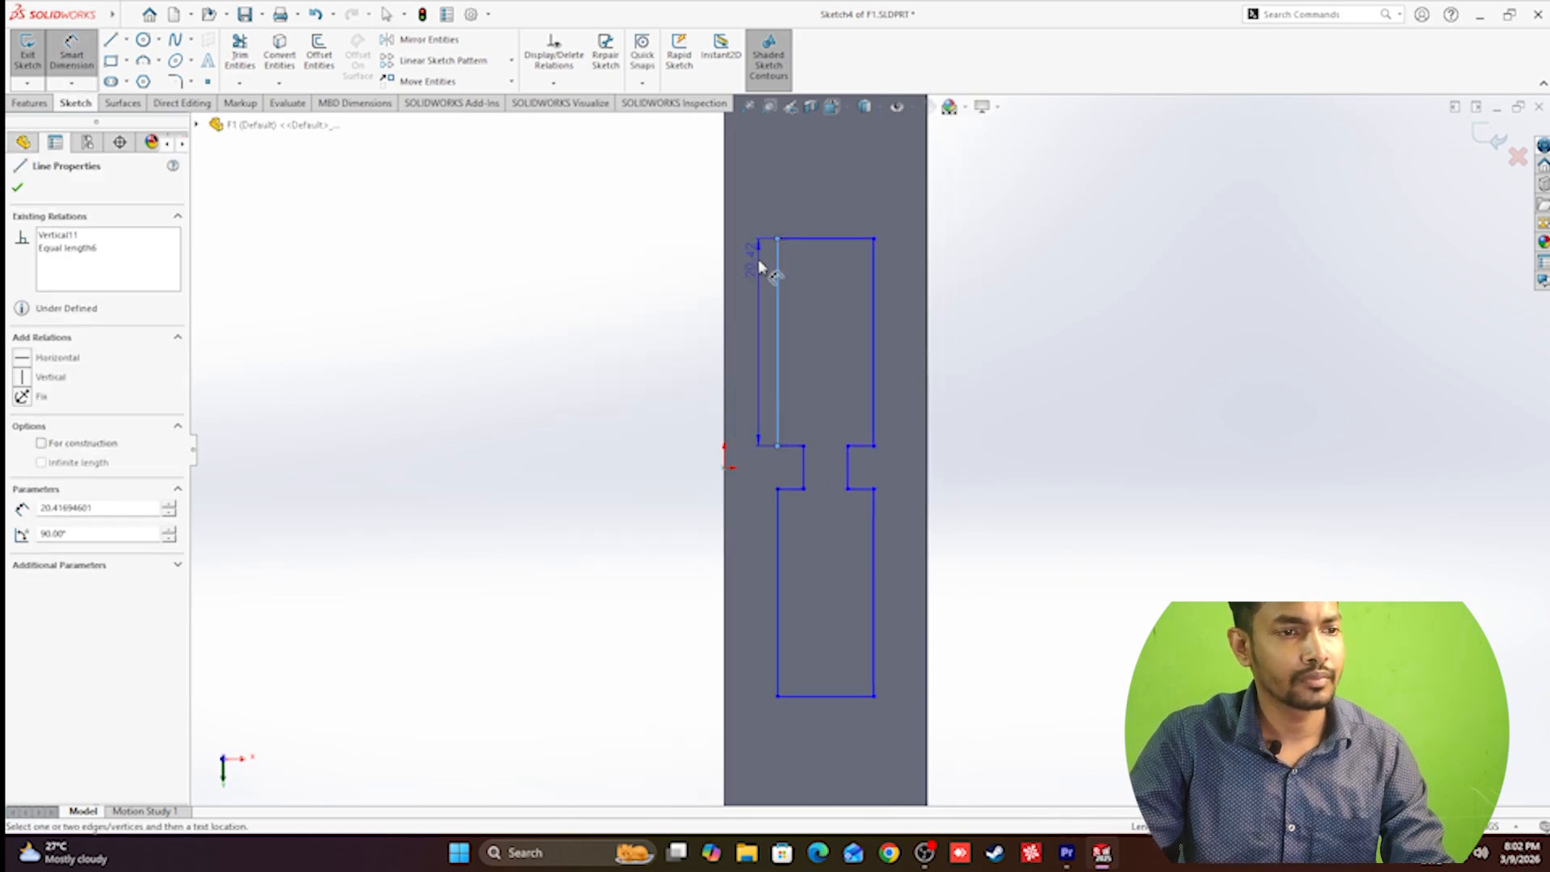
{"action": "left_click", "coordinate": [755, 250]}
{"action": "type", "text": "20"}
{"action": "key", "text": "Return"}
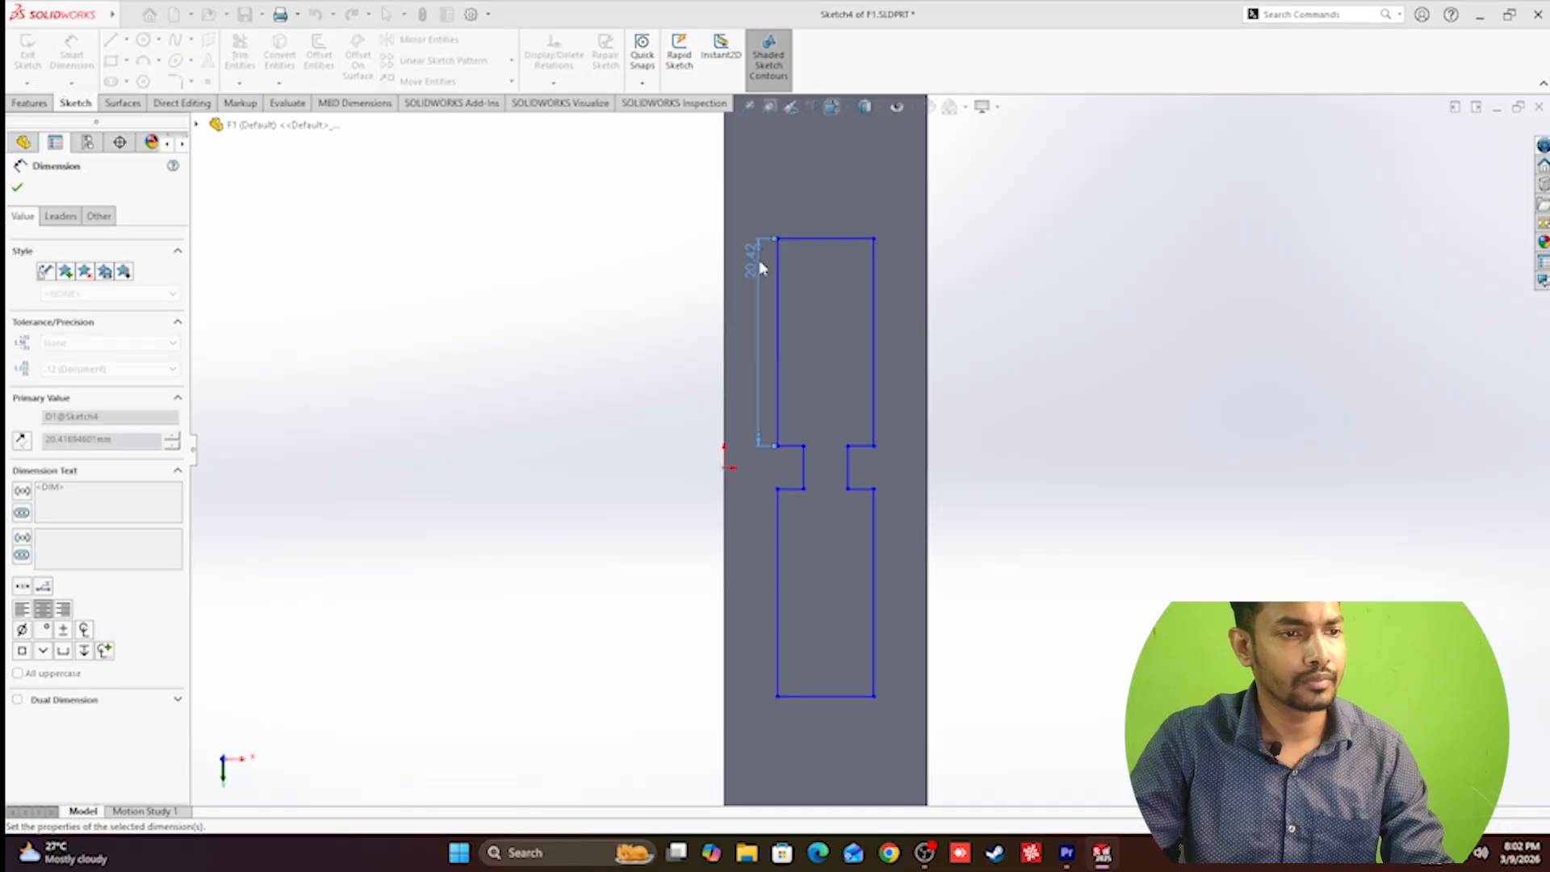
Dimension the top edge of the upper block at 10 mm.
{"action": "left_click", "coordinate": [827, 242]}
{"action": "left_click", "coordinate": [819, 232]}
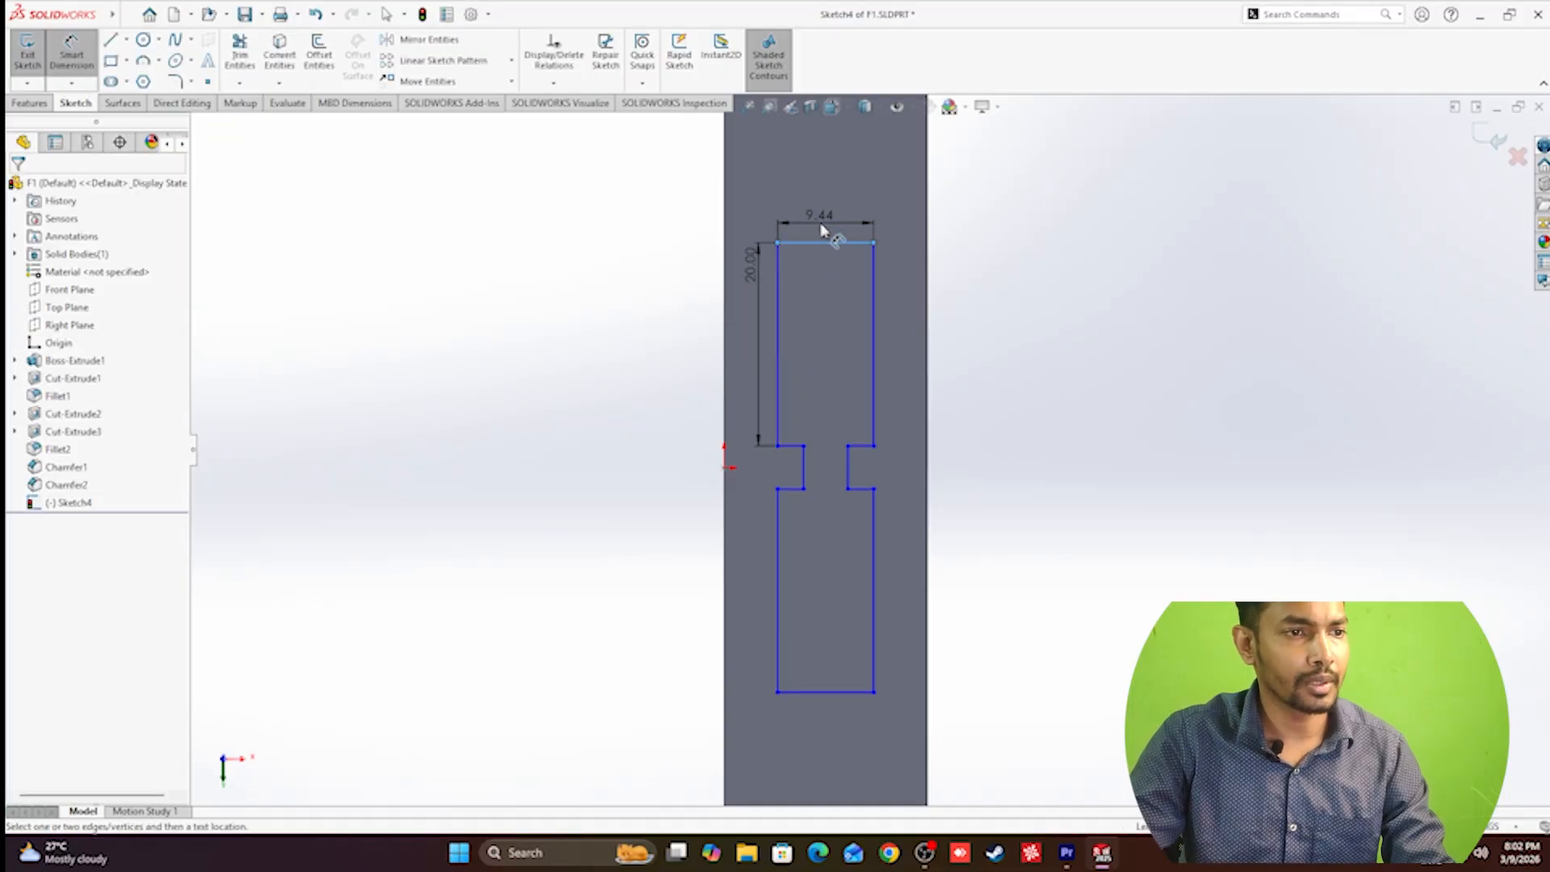
{"action": "type", "text": "10"}
{"action": "key", "text": "Return"}
Dimension the neck's right vertical line at 5 mm.
{"action": "scroll", "coordinate": [785, 335], "scroll_direction": "down", "scroll_amount": 6}
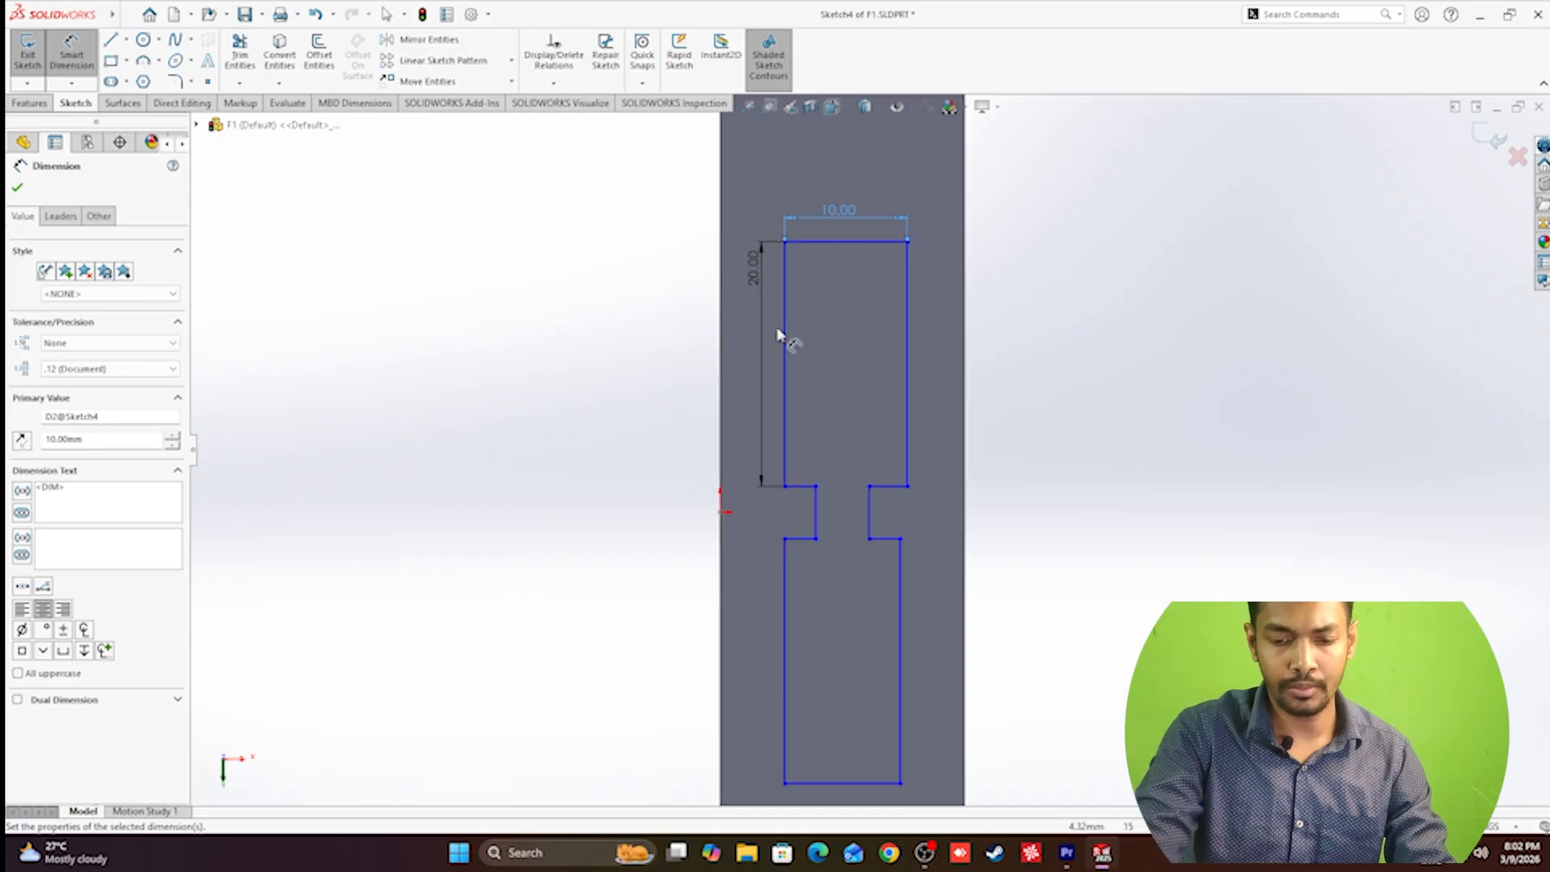
{"action": "left_click", "coordinate": [905, 680]}
{"action": "left_click", "coordinate": [870, 682]}
{"action": "type", "text": "5"}
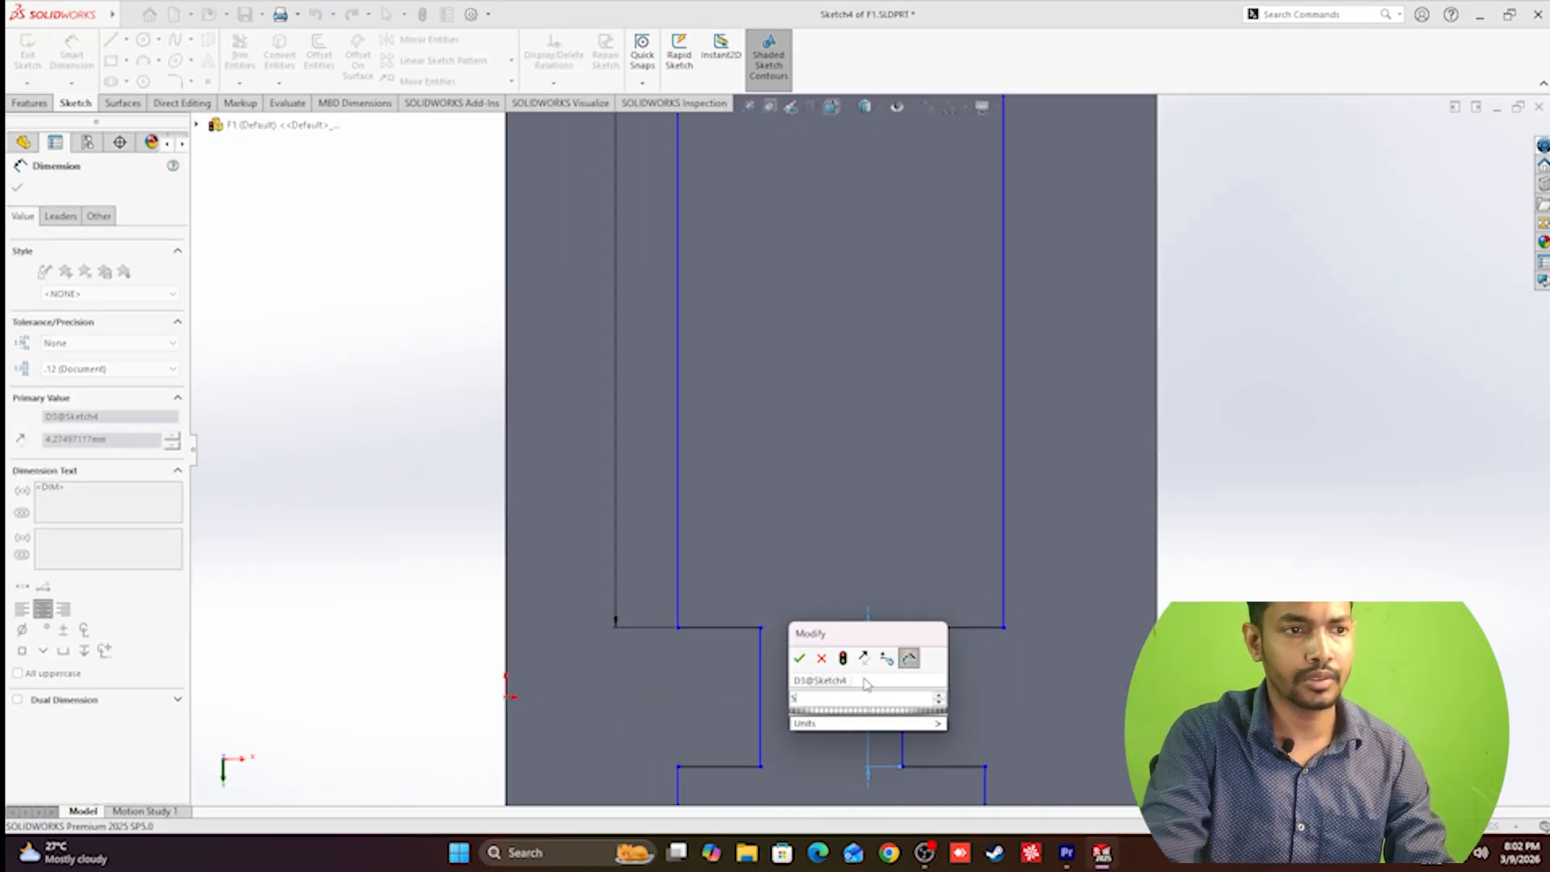
{"action": "key", "text": "Return"}
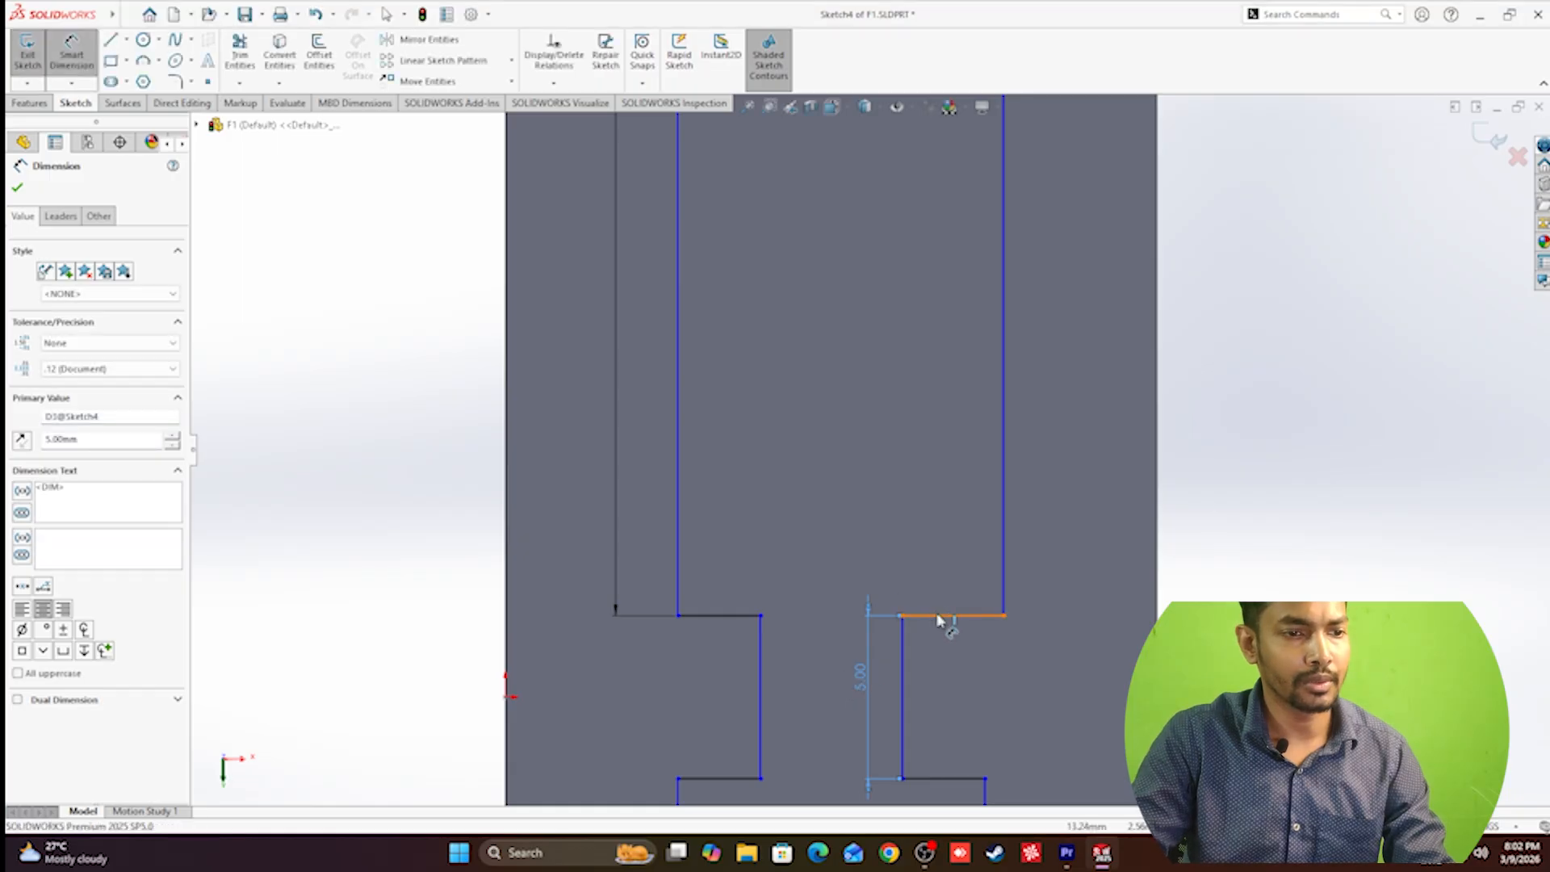
Dimension the horizontal segment between the neck and the upper block's right side at 4 mm.
{"action": "left_click", "coordinate": [939, 619]}
{"action": "left_click", "coordinate": [930, 563]}
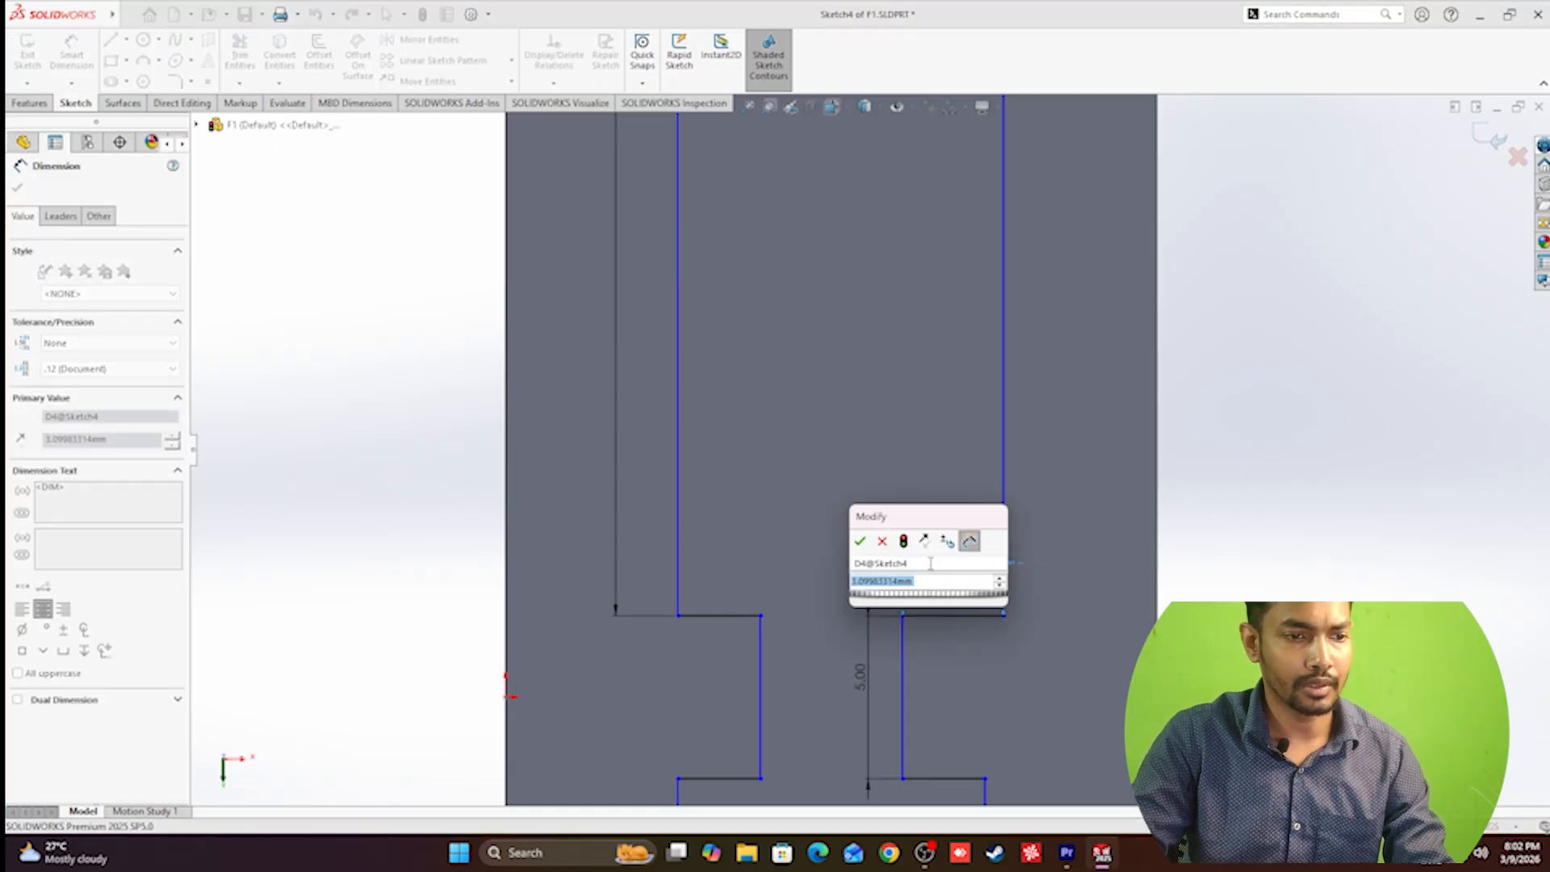
{"action": "type", "text": "4"}
{"action": "key", "text": "Return"}
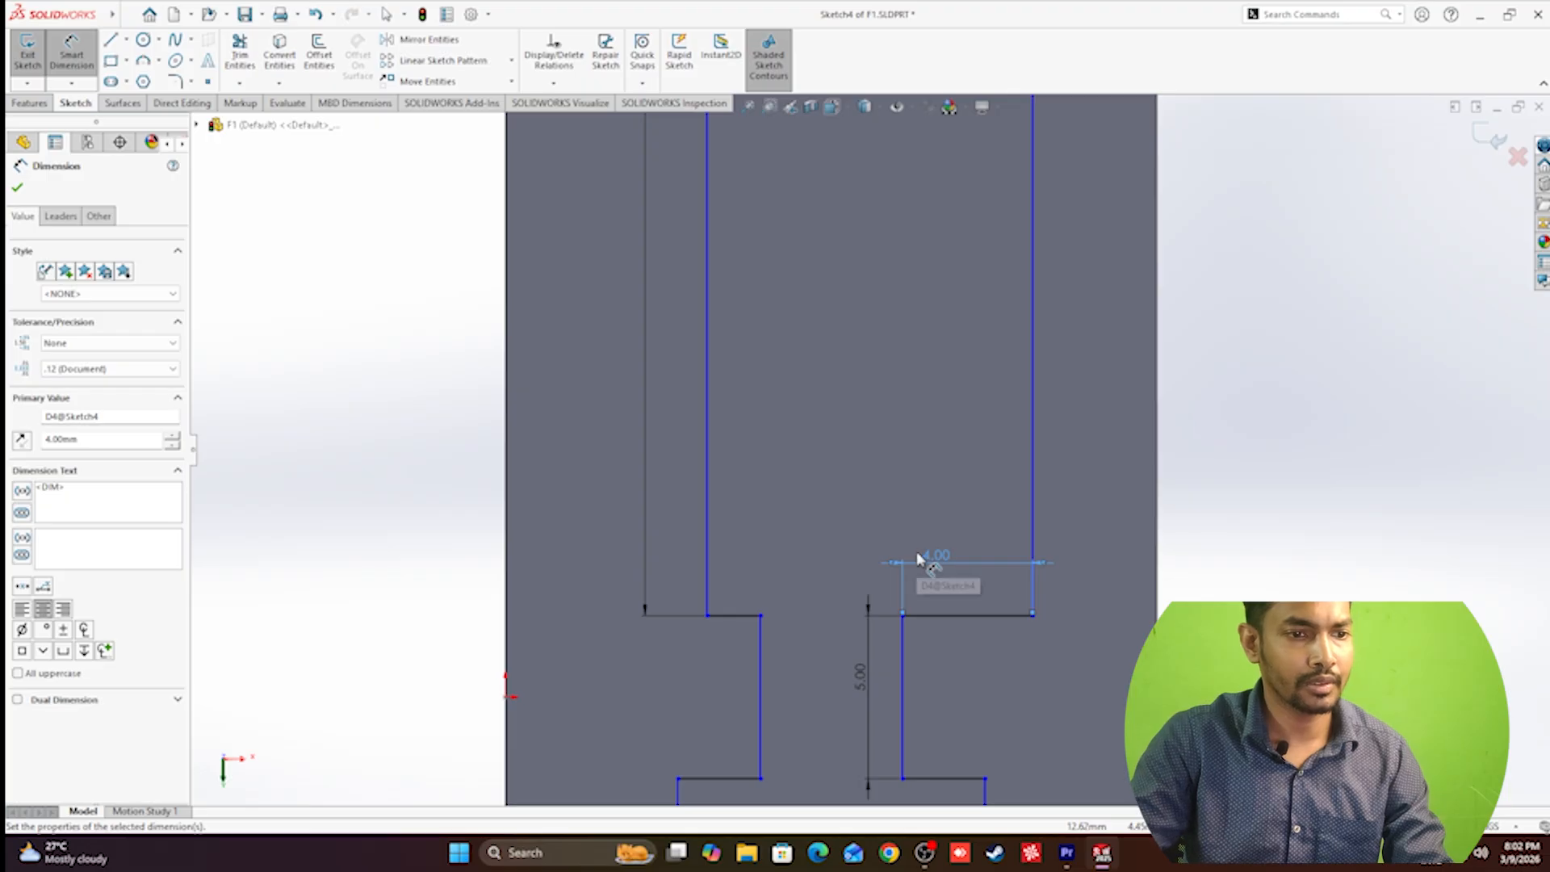
{"action": "scroll", "coordinate": [918, 558], "scroll_direction": "up", "scroll_amount": 4}
{"action": "key", "text": "Escape"}
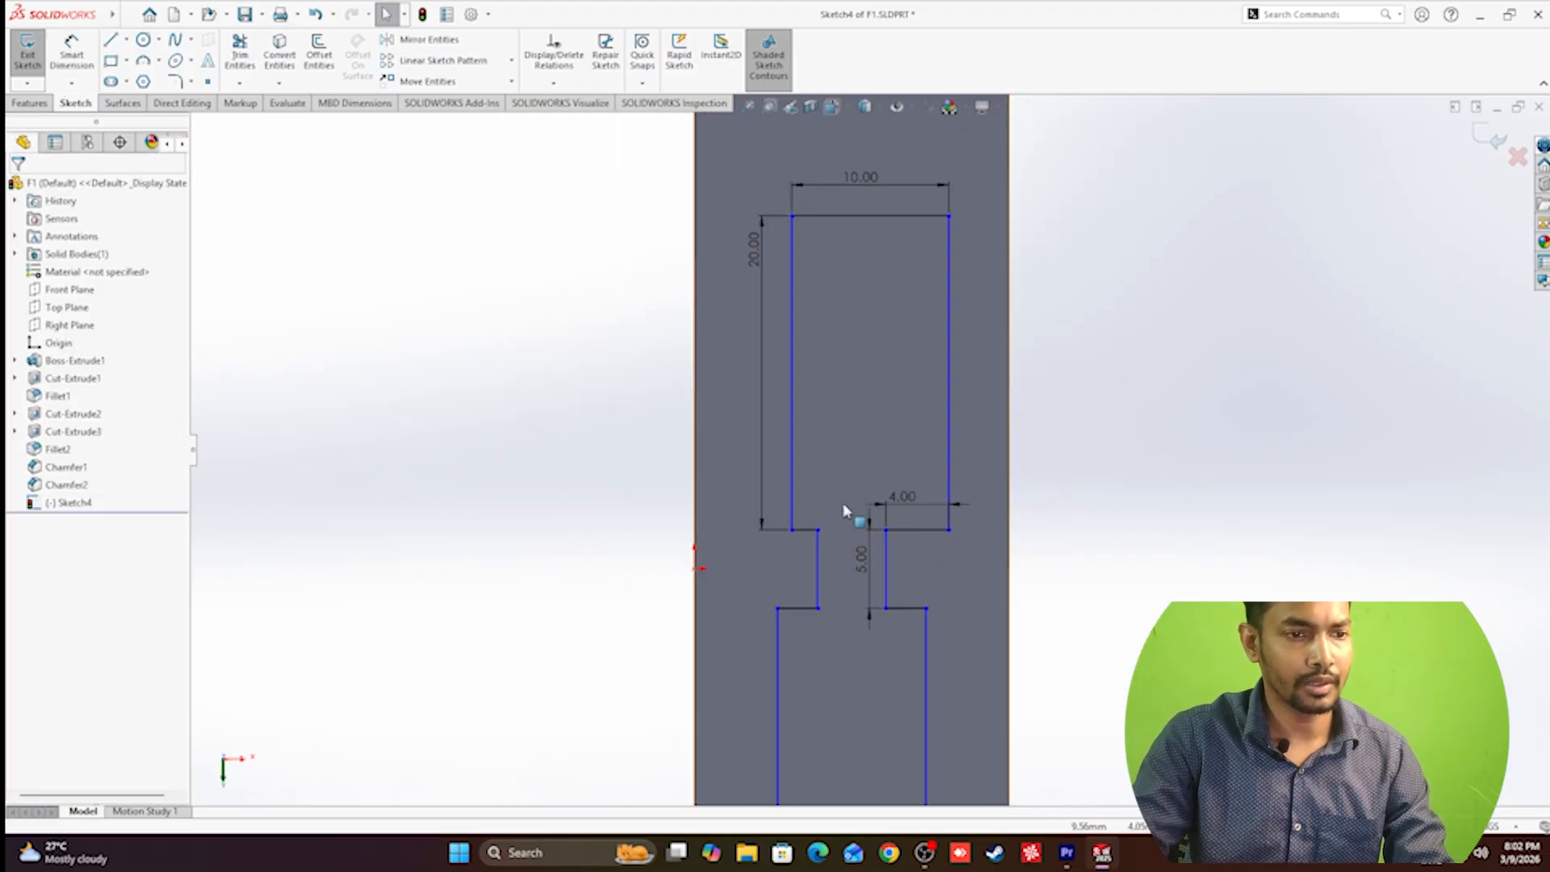
Make the left vertical sides of the upper and lower blocks collinear.
{"action": "left_click", "coordinate": [792, 487]}
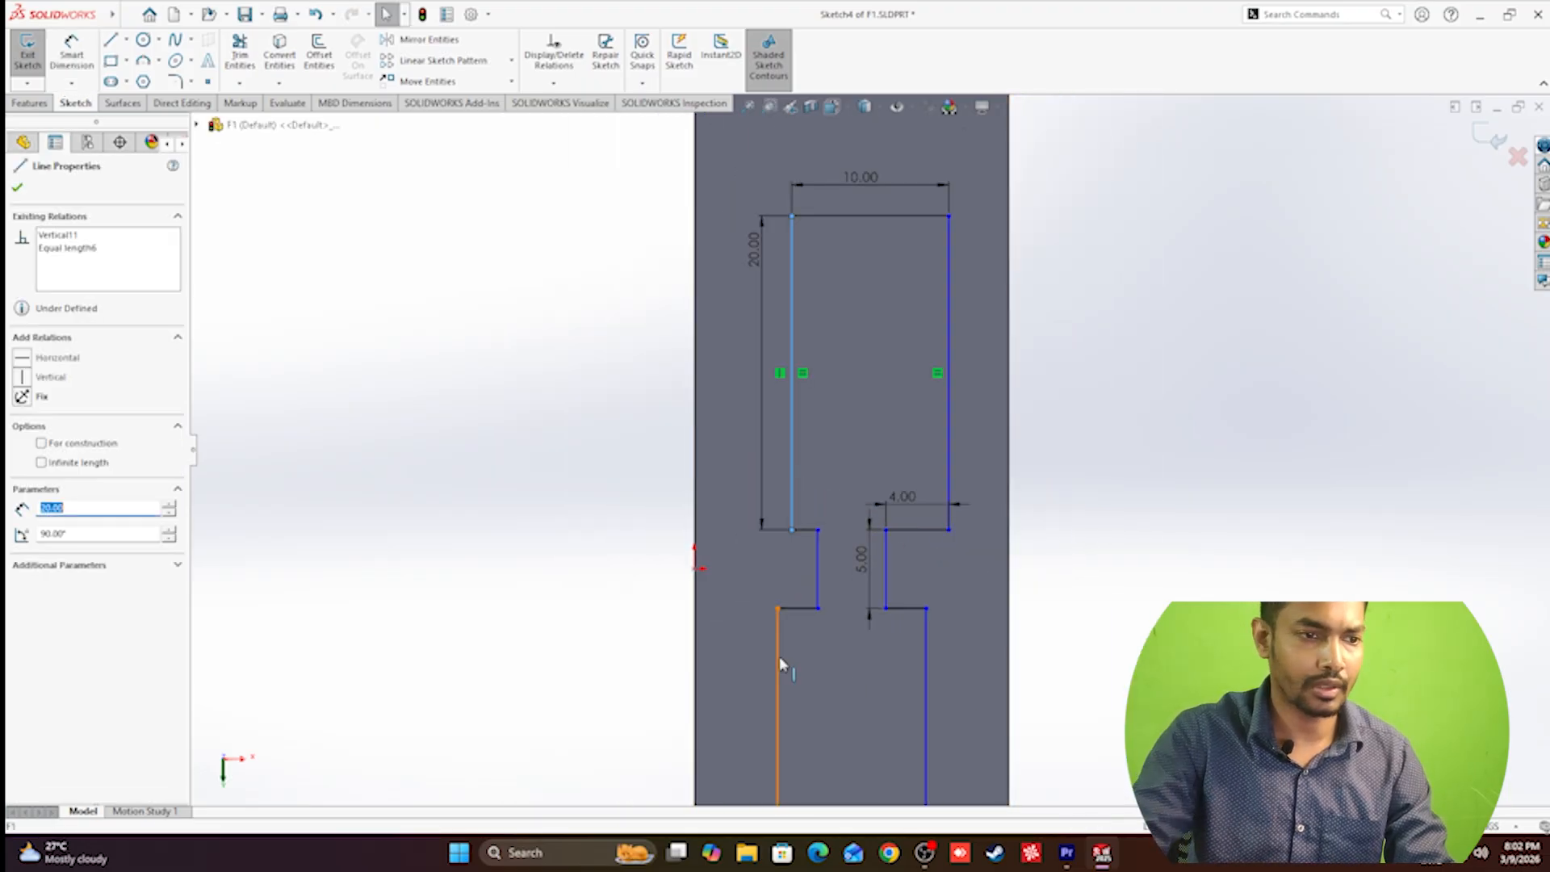
{"action": "left_click", "coordinate": [779, 662], "text": "ctrl"}
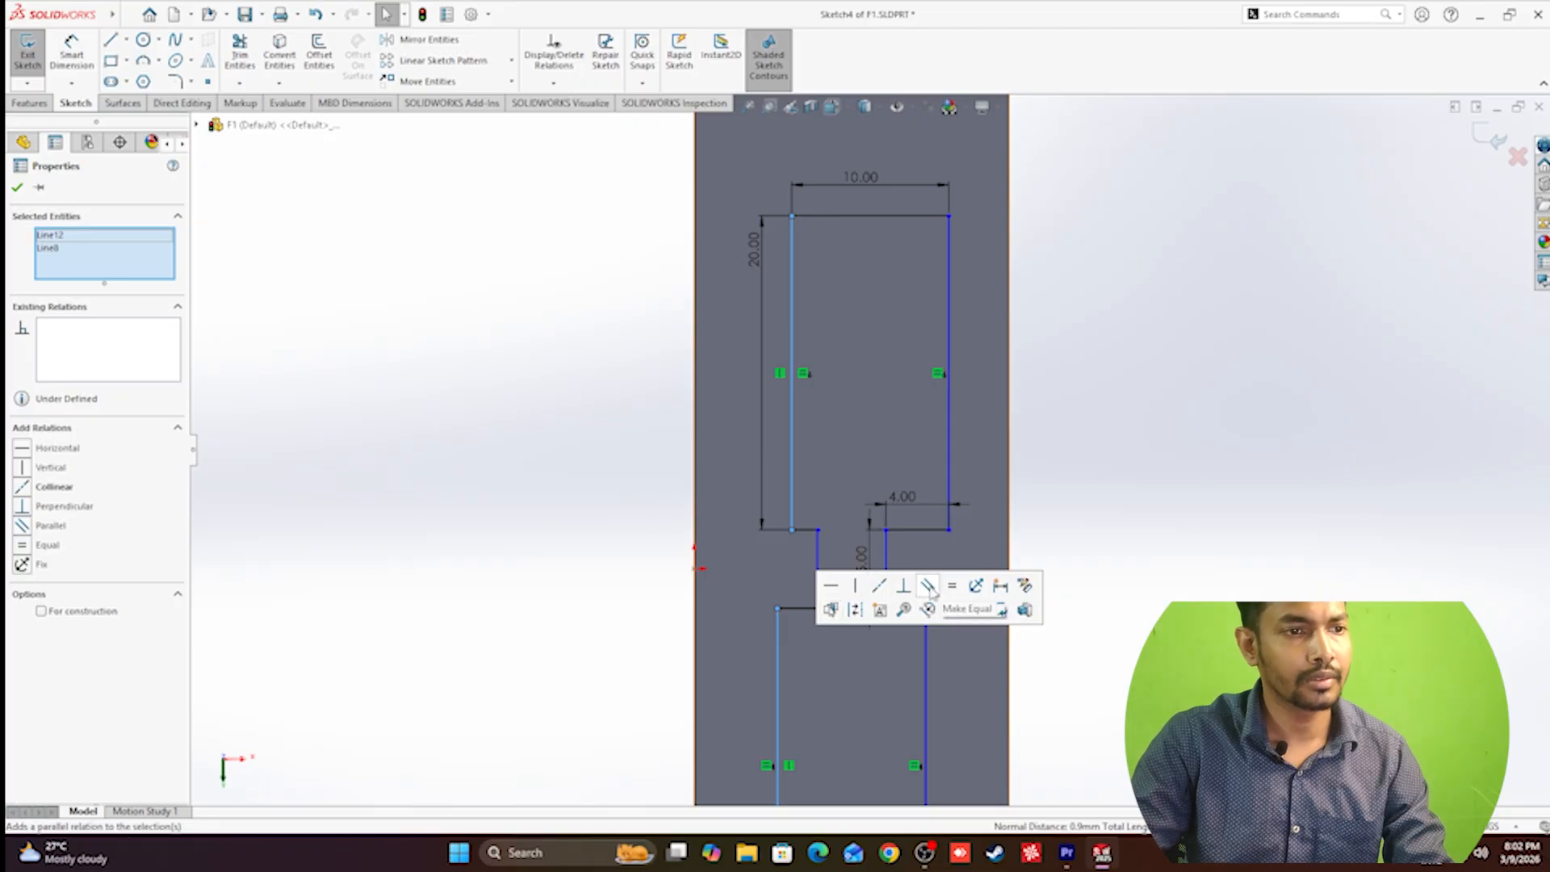
{"action": "left_click", "coordinate": [879, 587]}
{"action": "left_click", "coordinate": [637, 512]}
{"action": "scroll", "coordinate": [893, 539], "scroll_direction": "up", "scroll_amount": 3}
{"action": "scroll", "coordinate": [894, 541], "scroll_direction": "down", "scroll_amount": 3}
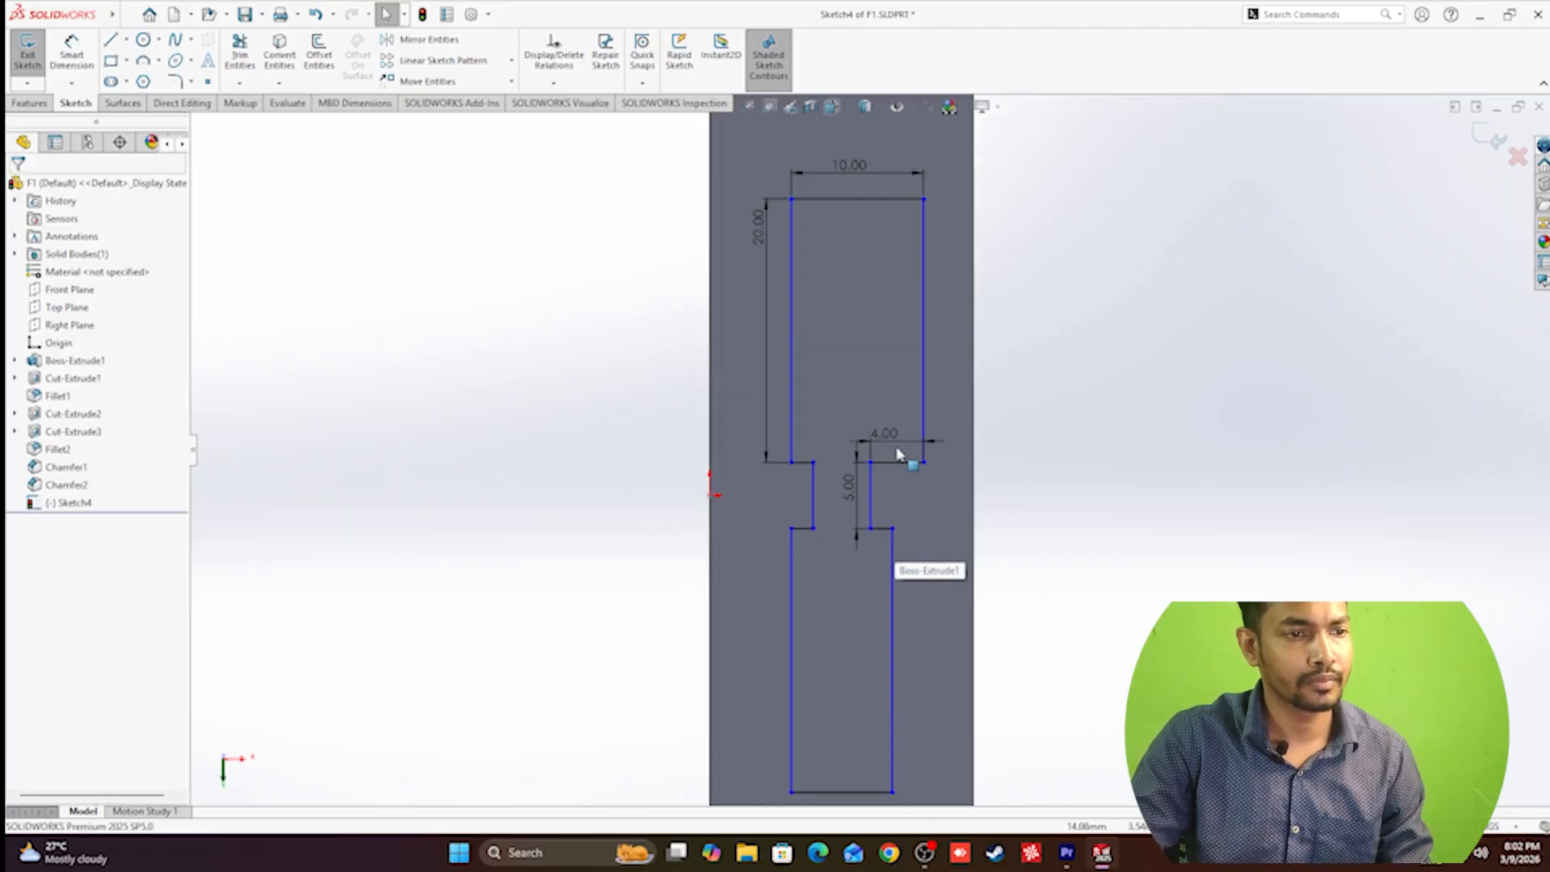
Make the right vertical sides of the upper and lower blocks collinear.
{"action": "left_click", "coordinate": [927, 415]}
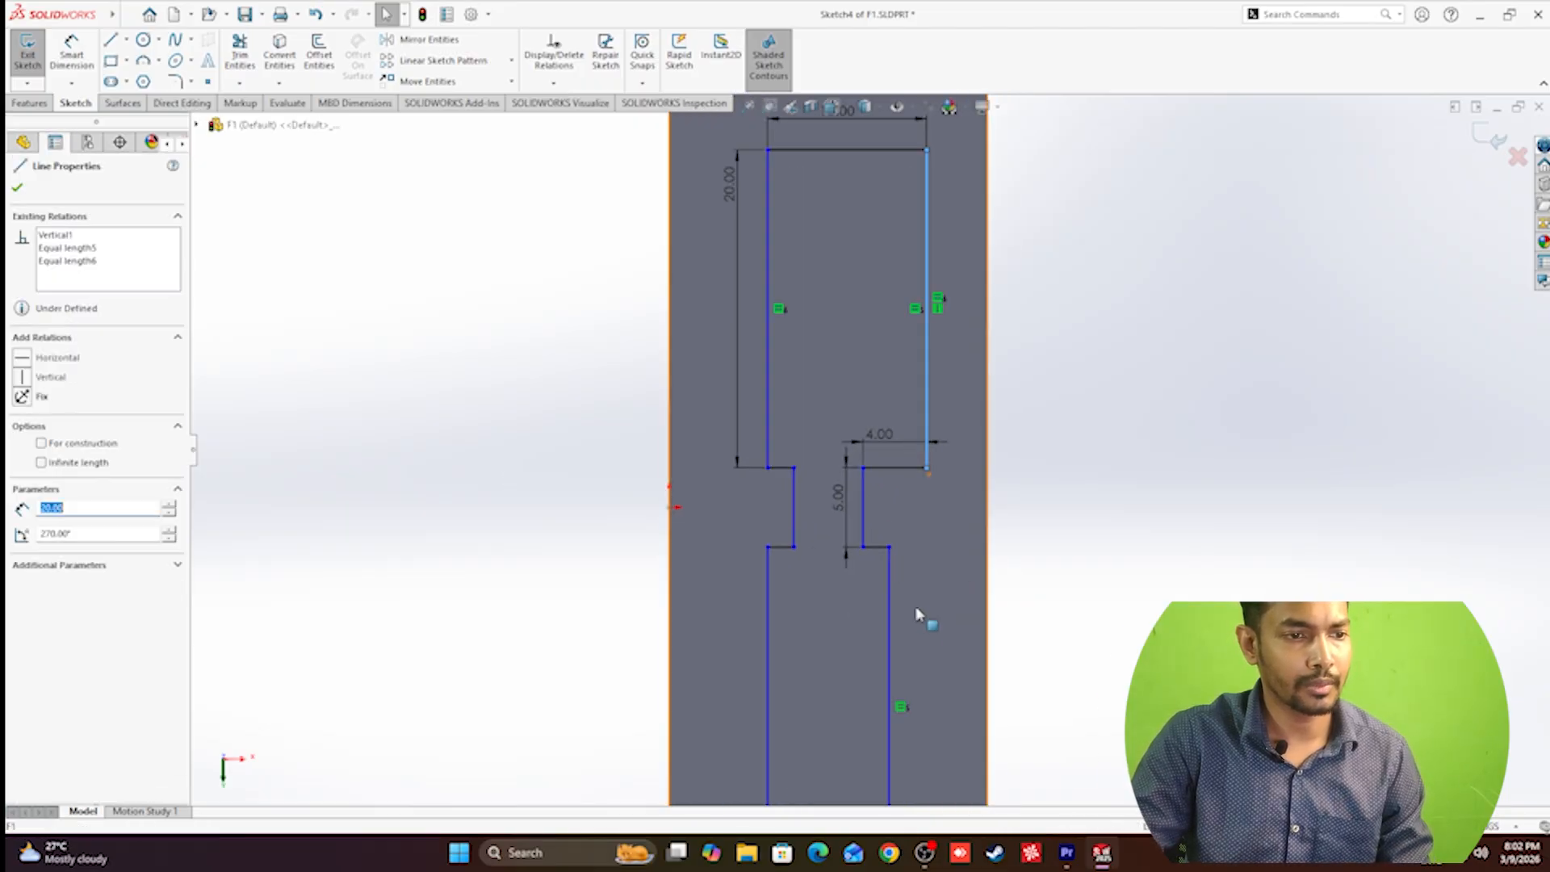
{"action": "left_click", "coordinate": [891, 646], "text": "ctrl"}
{"action": "left_click", "coordinate": [964, 573]}
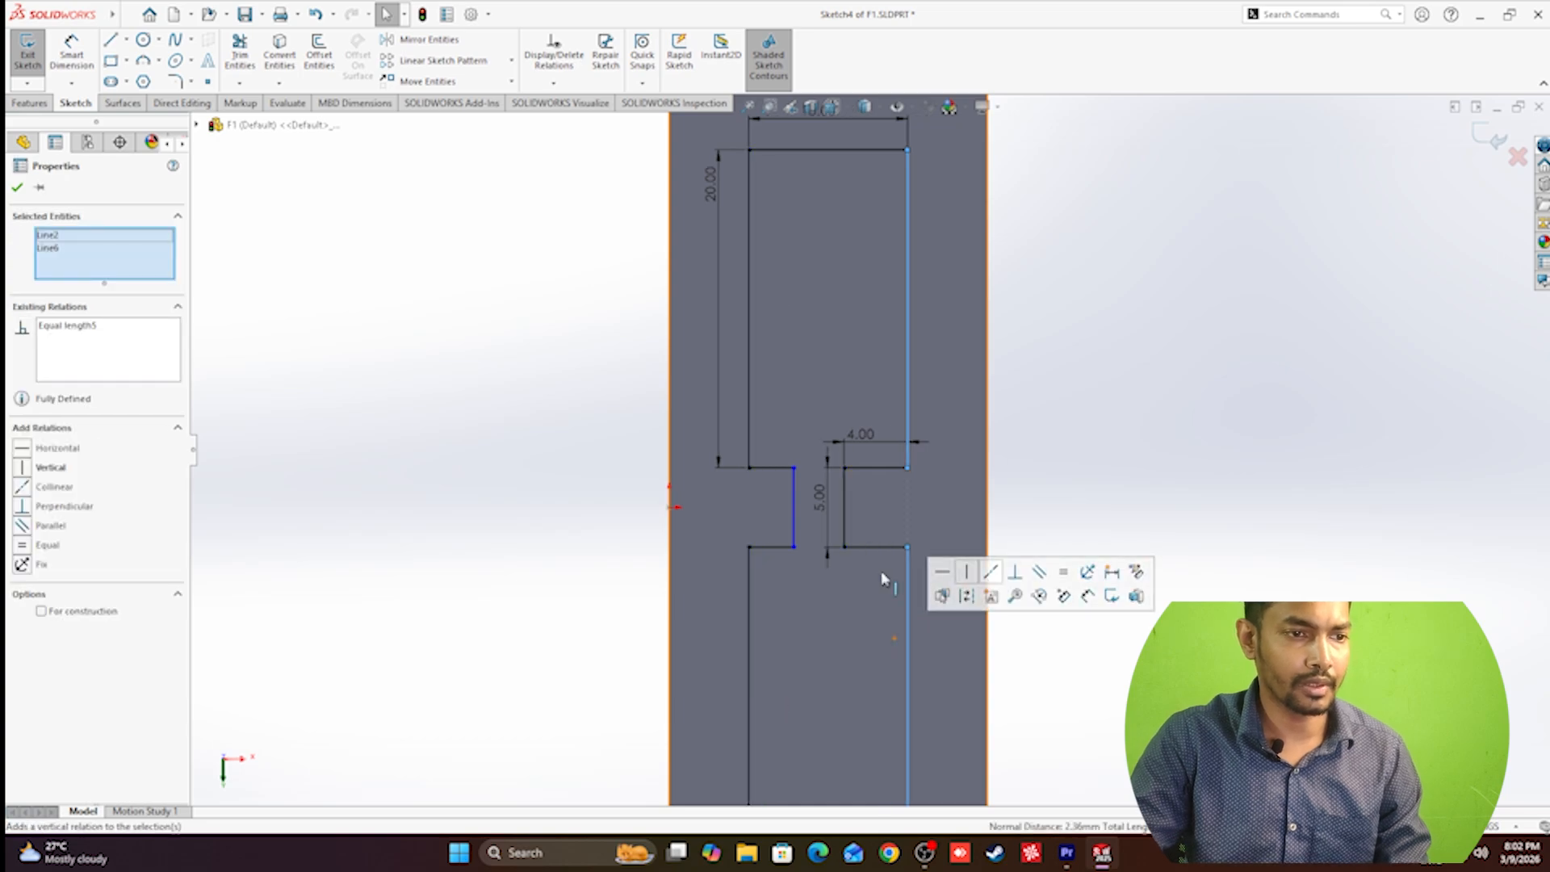
{"action": "left_click", "coordinate": [588, 501]}
{"action": "scroll", "coordinate": [812, 552], "scroll_direction": "up", "scroll_amount": 3}
{"action": "scroll", "coordinate": [856, 533], "scroll_direction": "down", "scroll_amount": 3}
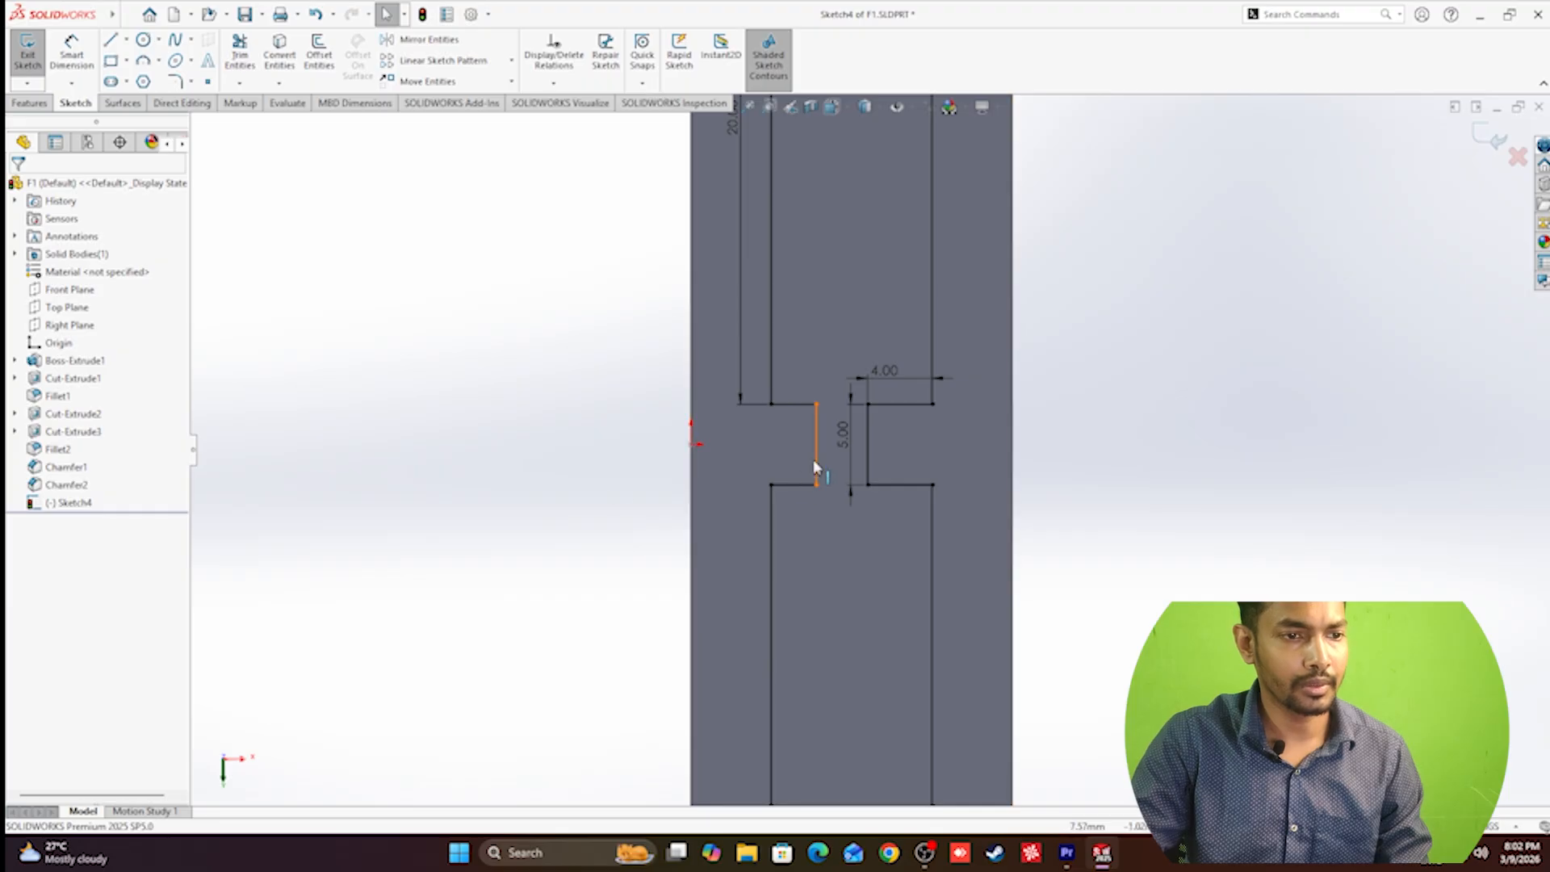
Set the two horizontal segments flanking the lower end of the neck to equal length.
{"action": "left_click_drag", "start_coordinate": [752, 481], "coordinate": [820, 472]}
{"action": "left_click", "coordinate": [555, 468]}
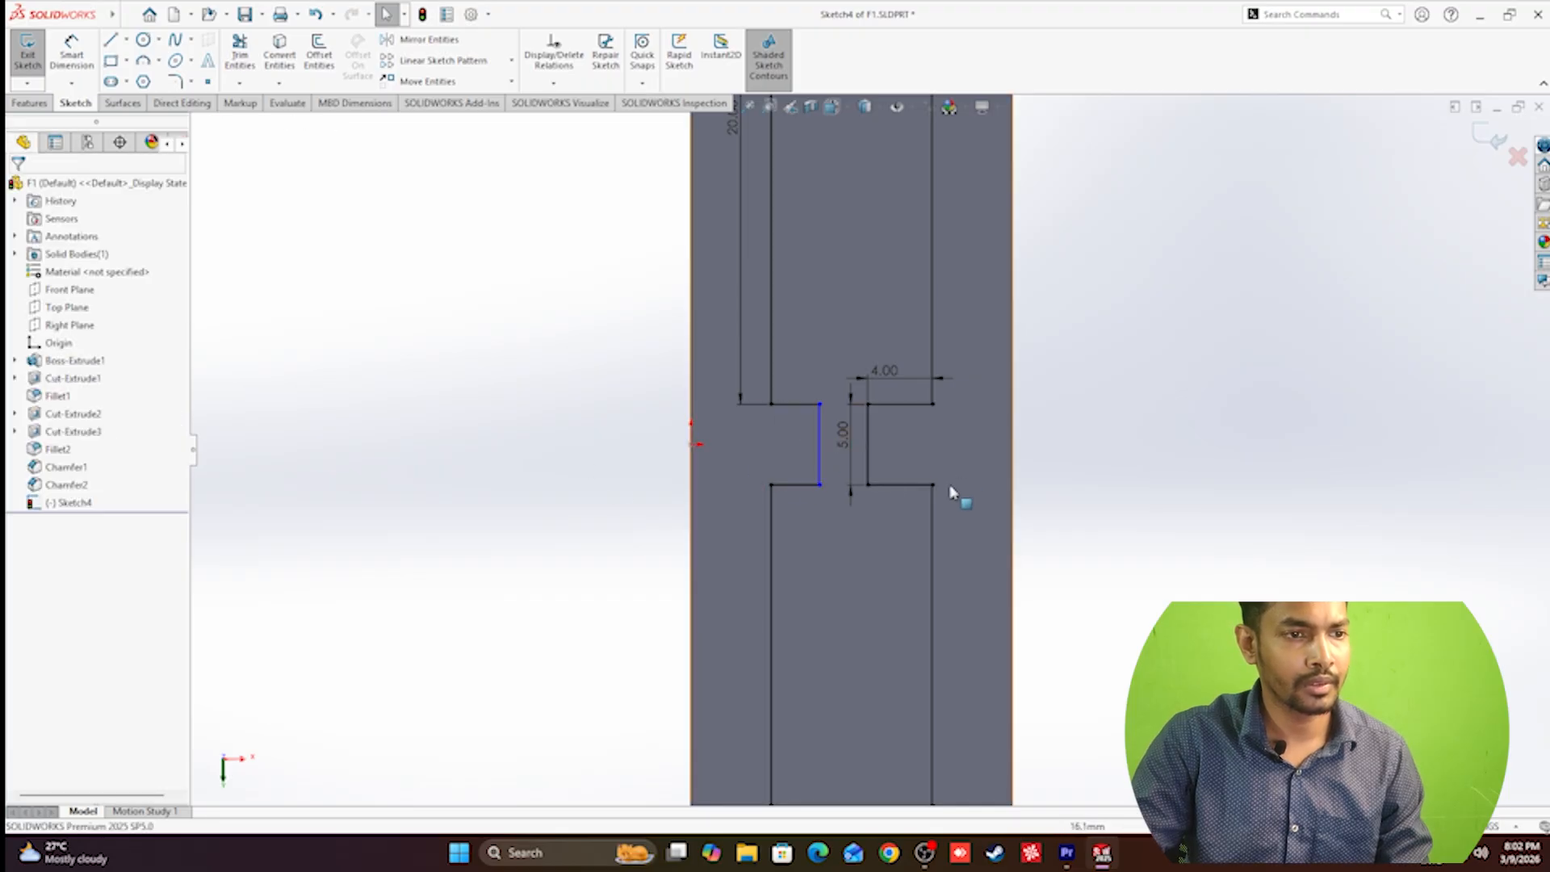
{"action": "left_click", "coordinate": [878, 496]}
{"action": "left_click", "coordinate": [801, 488], "text": "ctrl"}
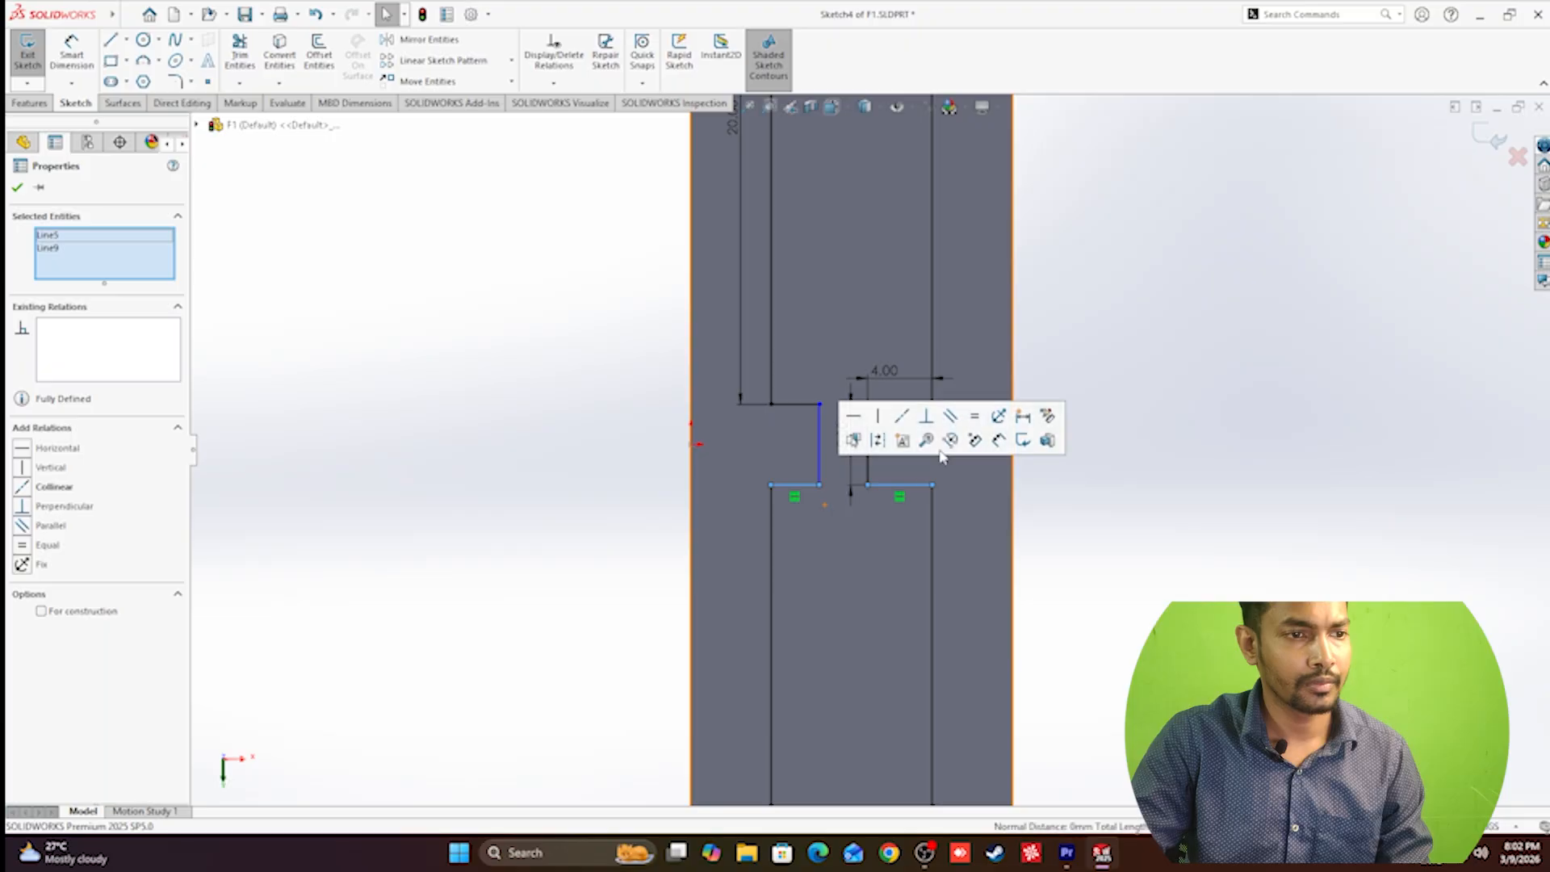
{"action": "left_click", "coordinate": [973, 420]}
{"action": "left_click", "coordinate": [657, 518]}
{"action": "scroll", "coordinate": [962, 467], "scroll_direction": "down", "scroll_amount": 2}
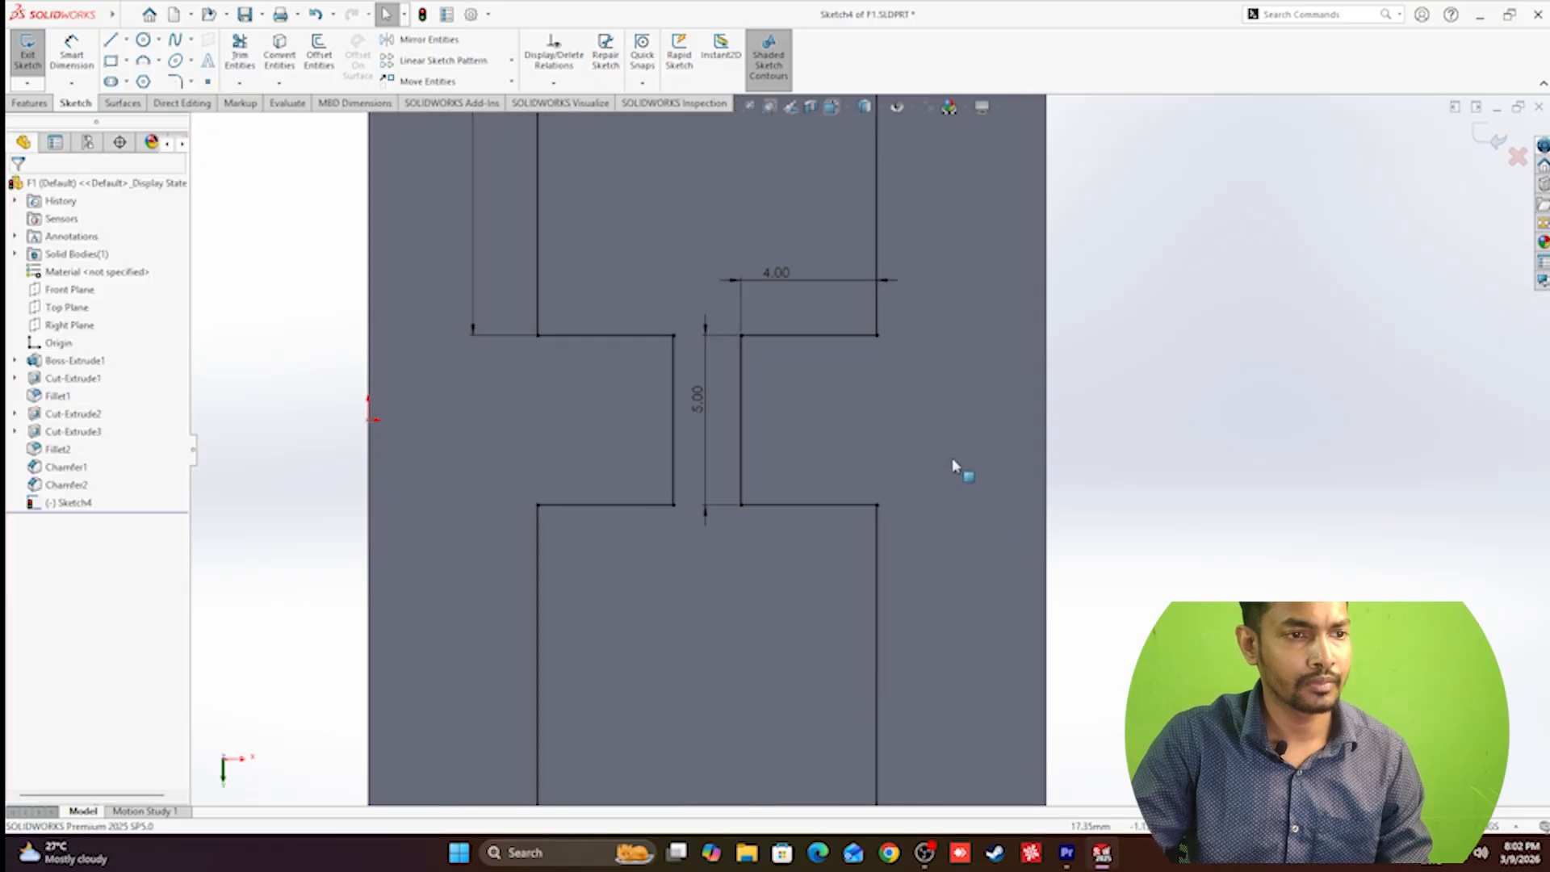
Extrude the I-shaped profile 25 mm outward from the block's side face as a merged boss.
{"action": "scroll", "coordinate": [912, 464], "scroll_direction": "up", "scroll_amount": 6}
{"action": "scroll", "coordinate": [839, 435], "scroll_direction": "down", "scroll_amount": 5}
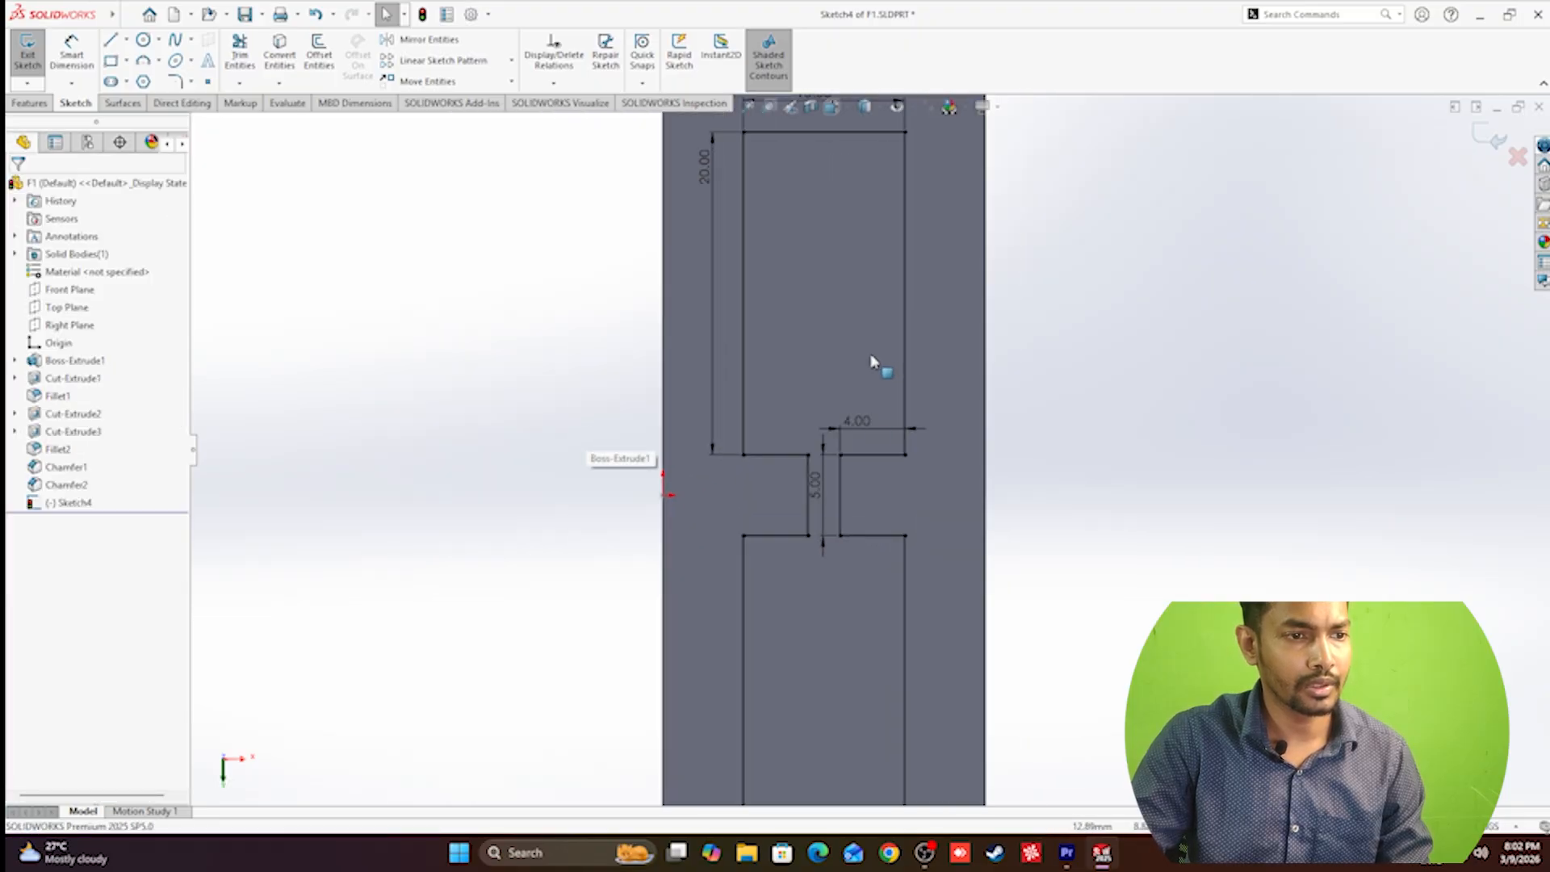
{"action": "scroll", "coordinate": [827, 460], "scroll_direction": "down", "scroll_amount": 5}
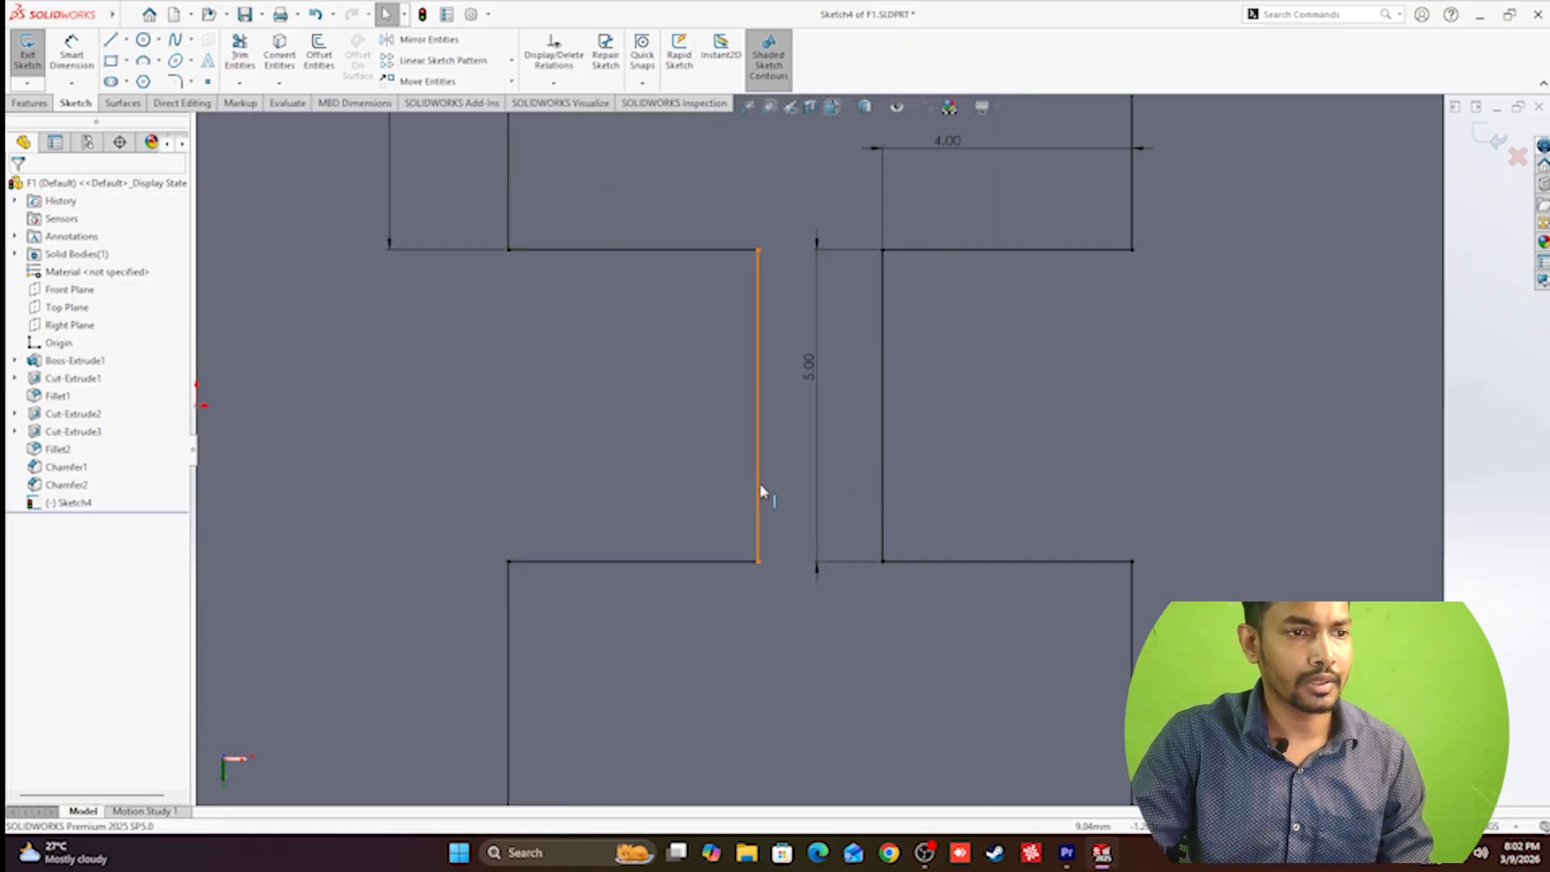
{"action": "mouse_move", "coordinate": [760, 486]}
{"action": "left_mouse_down"}
{"action": "mouse_move", "coordinate": [685, 486]}
{"action": "mouse_move", "coordinate": [697, 485]}
{"action": "left_mouse_up"}
{"action": "key", "text": "Escape"}
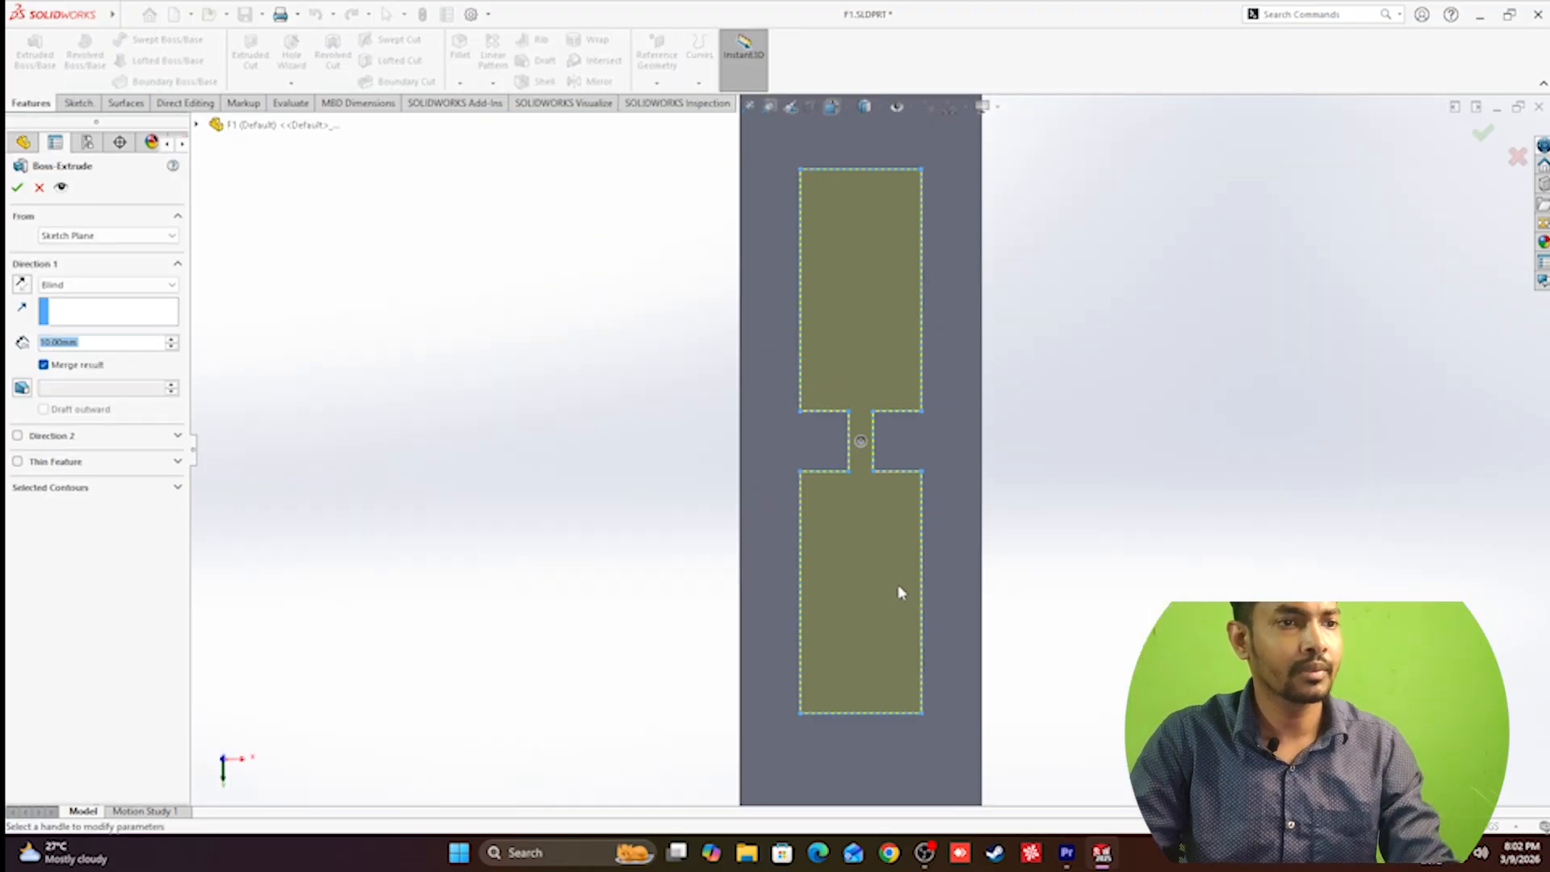
{"action": "left_click_drag", "start_coordinate": [796, 427], "coordinate": [692, 394]}
{"action": "type", "text": "25"}
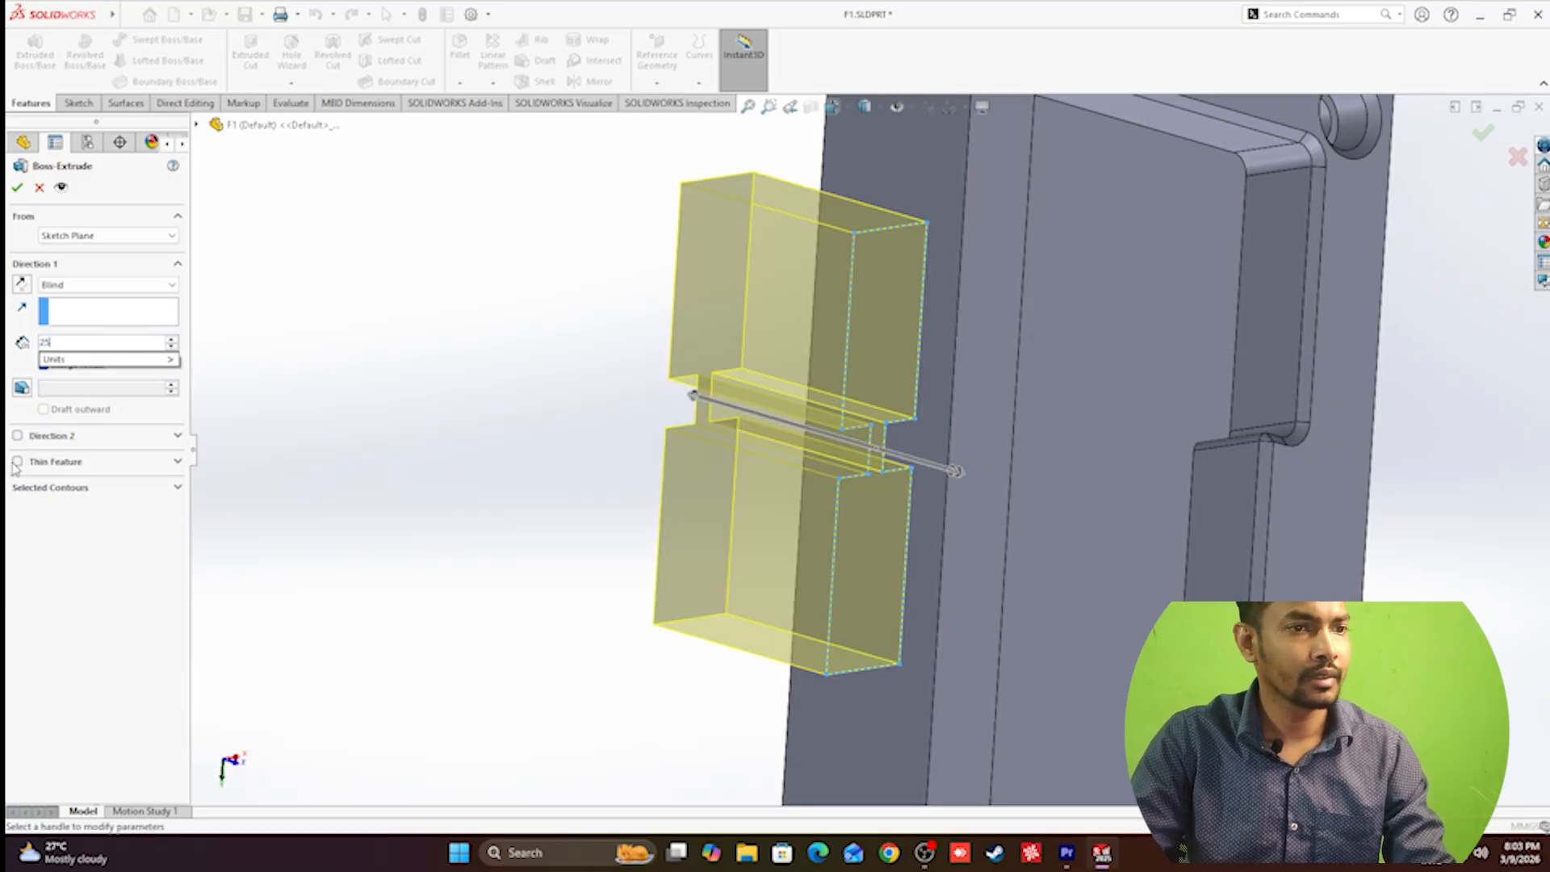
{"action": "key", "text": "Return"}
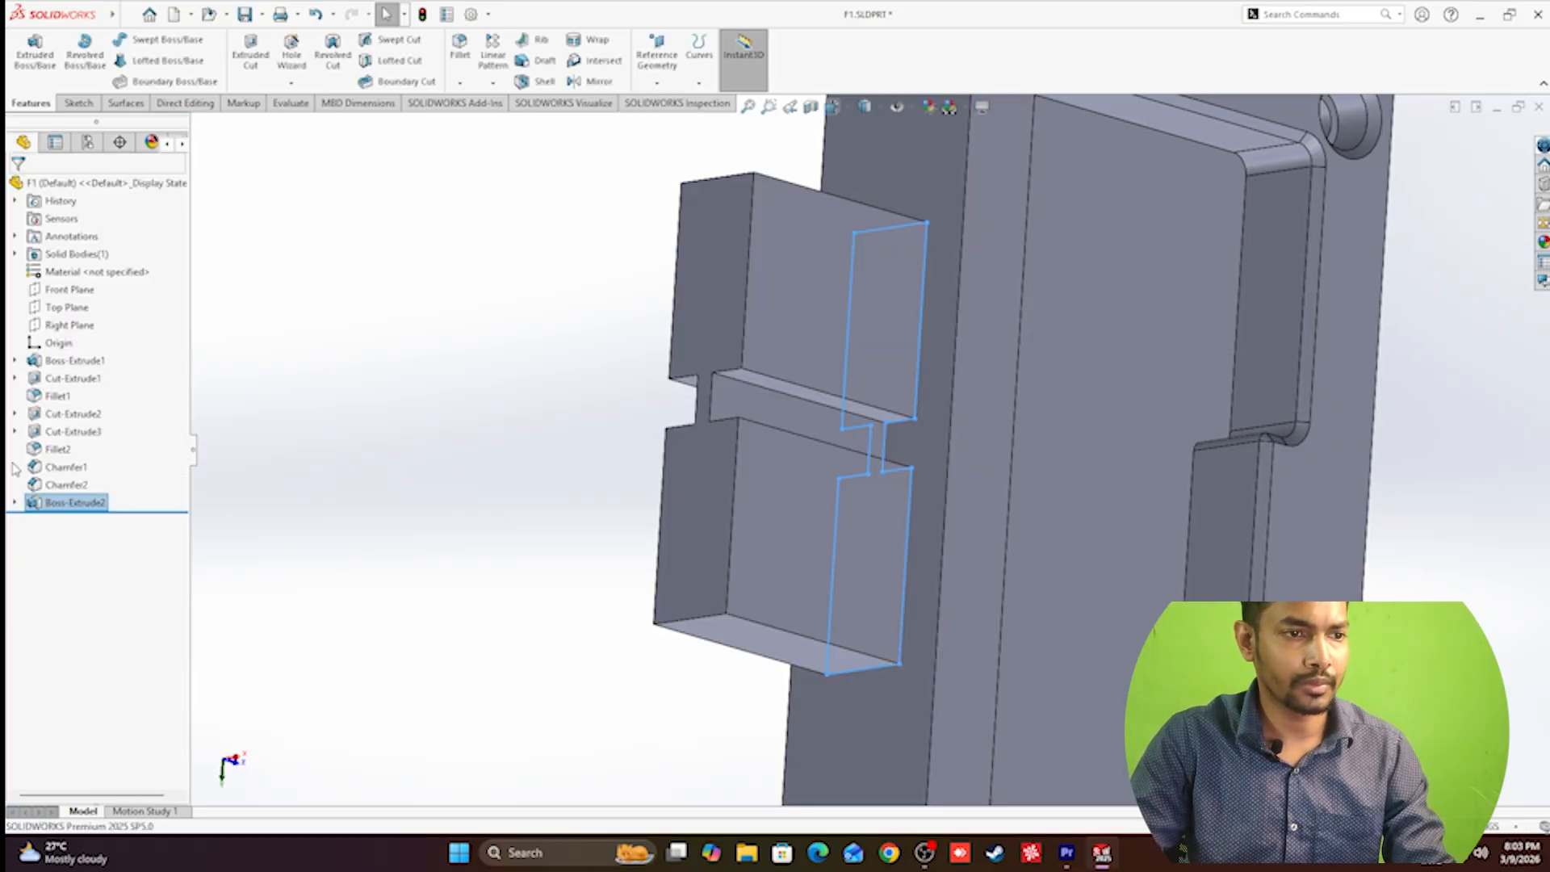
Inspect the block and its new I-shaped boss from several directions, including the pocket side, end faces and underside.
{"action": "left_click", "coordinate": [608, 428]}
{"action": "scroll", "coordinate": [608, 453], "scroll_direction": "up", "scroll_amount": 5}
{"action": "middle_click_drag", "start_coordinate": [931, 364], "coordinate": [948, 517]}
{"action": "scroll", "coordinate": [972, 461], "scroll_direction": "down", "scroll_amount": 3}
{"action": "middle_click_drag", "start_coordinate": [974, 460], "coordinate": [1000, 292]}
{"action": "scroll", "coordinate": [793, 580], "scroll_direction": "down", "scroll_amount": 1}
{"action": "mouse_move", "coordinate": [793, 579]}
{"action": "middle_mouse_down"}
{"action": "mouse_move", "coordinate": [893, 370]}
{"action": "mouse_move", "coordinate": [748, 481]}
{"action": "middle_mouse_up"}
{"action": "scroll", "coordinate": [830, 519], "scroll_direction": "up", "scroll_amount": 3}
{"action": "left_click", "coordinate": [801, 545]}
{"action": "mouse_move", "coordinate": [804, 545]}
{"action": "middle_mouse_down"}
{"action": "mouse_move", "coordinate": [875, 510]}
{"action": "mouse_move", "coordinate": [755, 549]}
{"action": "middle_mouse_up"}
{"action": "left_click", "coordinate": [523, 506]}
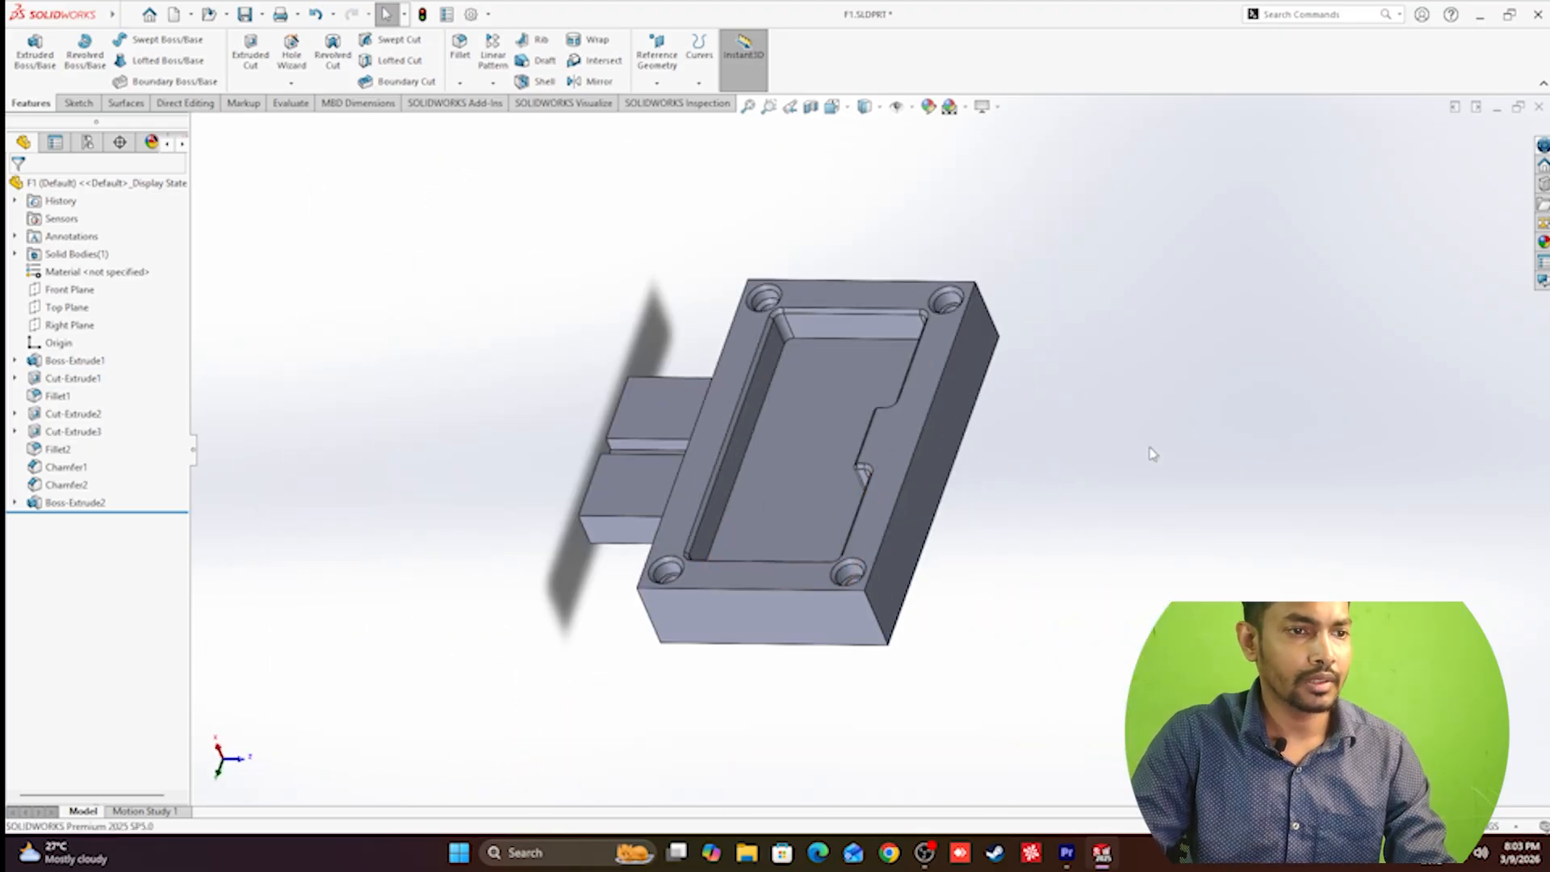
{"action": "left_click", "coordinate": [927, 519]}
{"action": "middle_click_drag", "start_coordinate": [832, 502], "coordinate": [737, 507]}
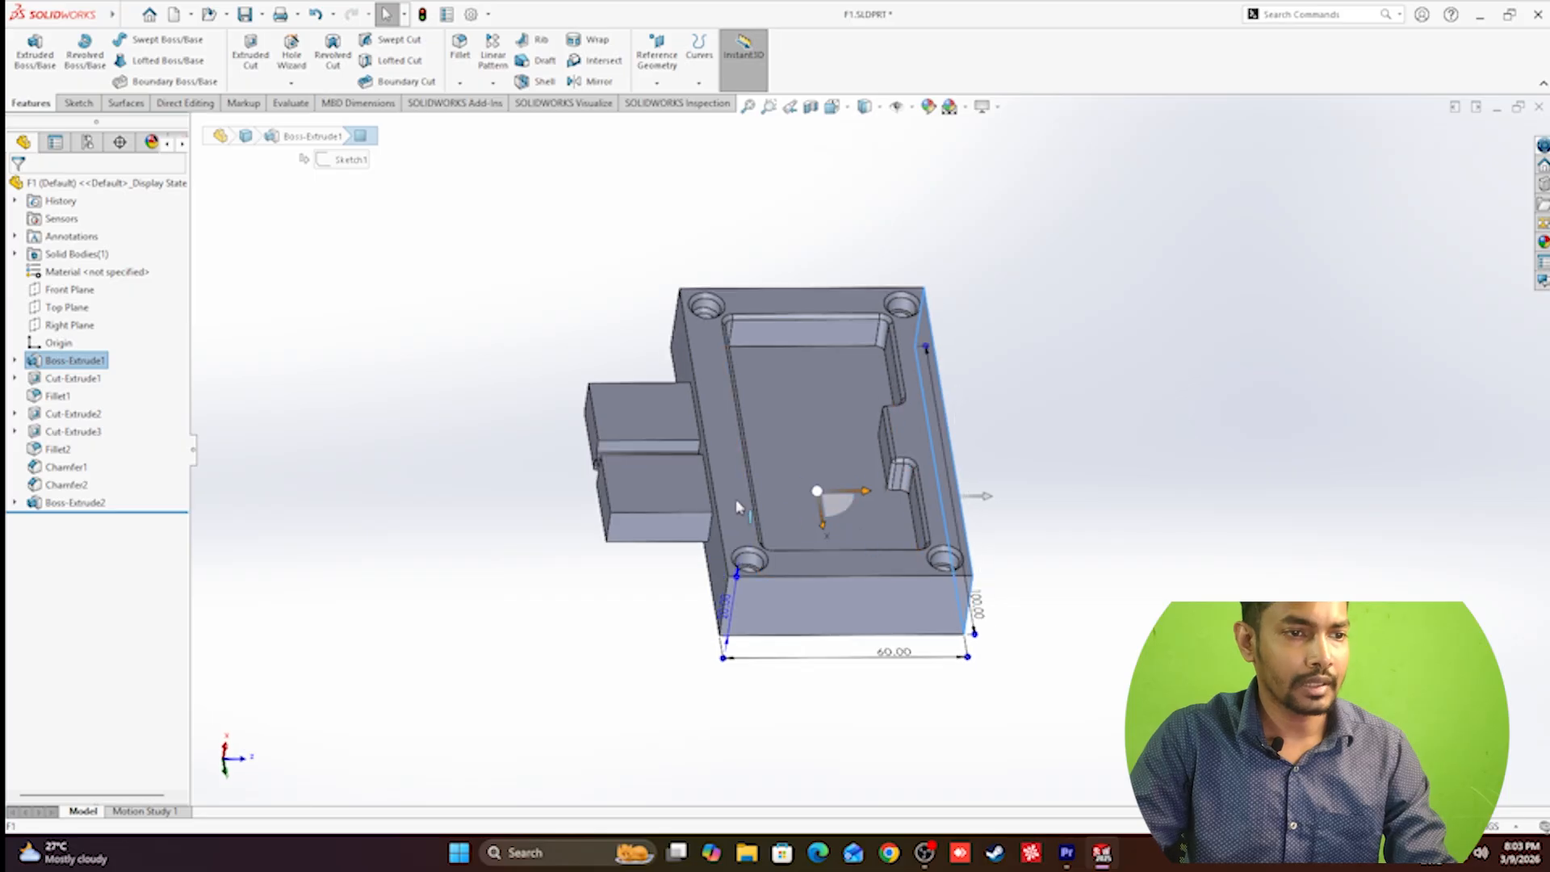
{"action": "middle_click_drag", "start_coordinate": [1076, 482], "coordinate": [972, 501]}
{"action": "left_click", "coordinate": [972, 501]}
{"action": "scroll", "coordinate": [944, 507], "scroll_direction": "down", "scroll_amount": 3}
{"action": "middle_click_drag", "start_coordinate": [872, 472], "coordinate": [764, 578]}
{"action": "left_click", "coordinate": [810, 590]}
{"action": "left_click", "coordinate": [1438, 571]}
{"action": "left_click", "coordinate": [724, 565]}
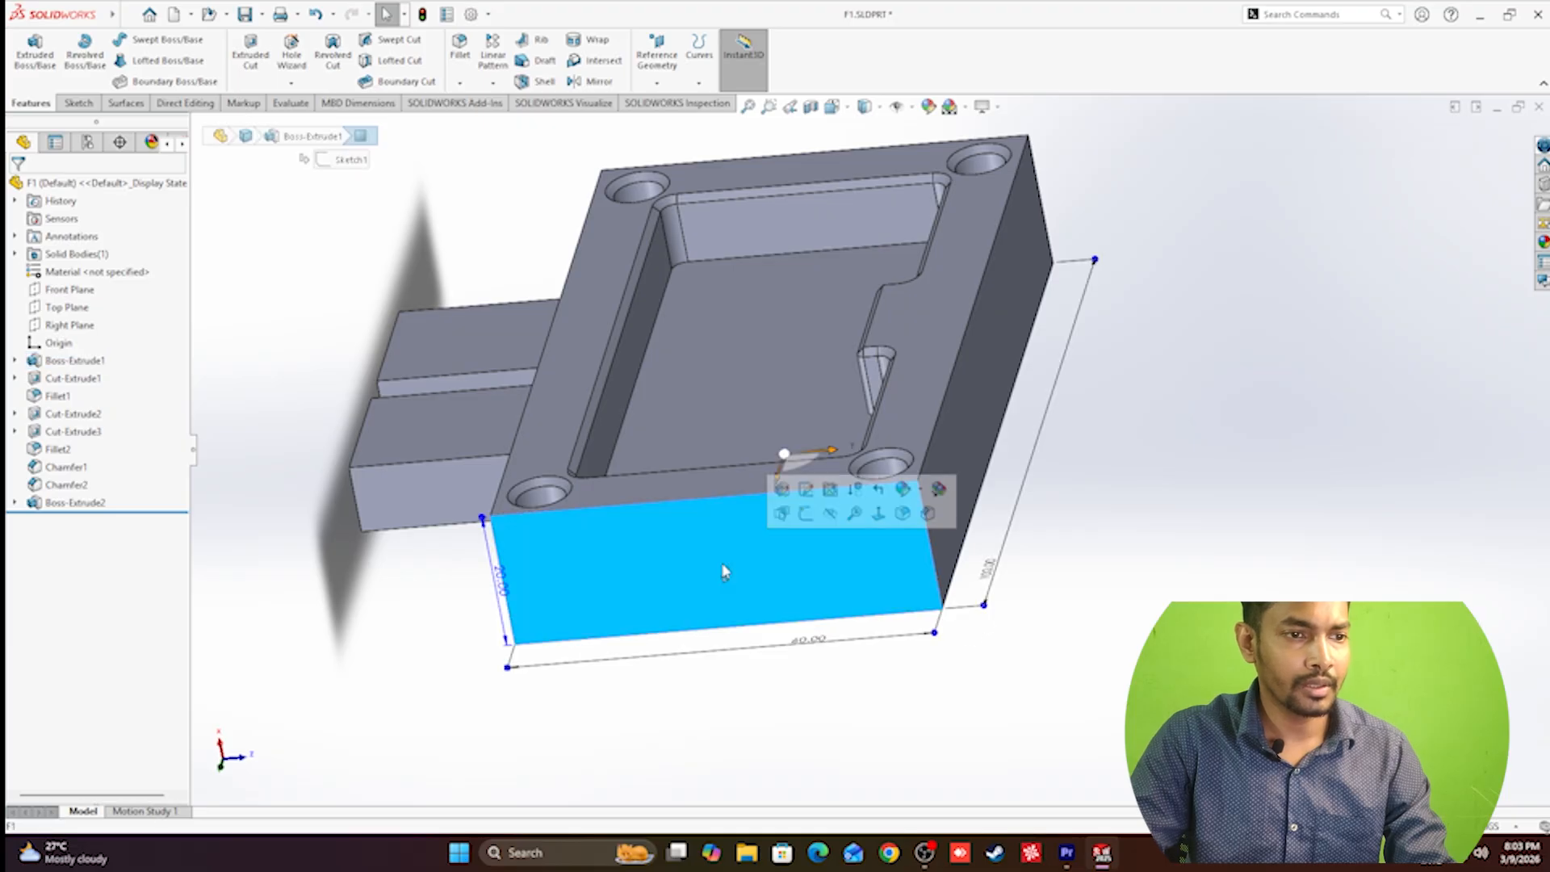
{"action": "scroll", "coordinate": [871, 448], "scroll_direction": "up", "scroll_amount": 2}
{"action": "left_click", "coordinate": [1069, 560]}
{"action": "middle_click_drag", "start_coordinate": [741, 514], "coordinate": [714, 416]}
{"action": "middle_click_drag", "start_coordinate": [757, 490], "coordinate": [634, 488]}
{"action": "left_click", "coordinate": [635, 488]}
{"action": "middle_click_drag", "start_coordinate": [453, 391], "coordinate": [1377, 536]}
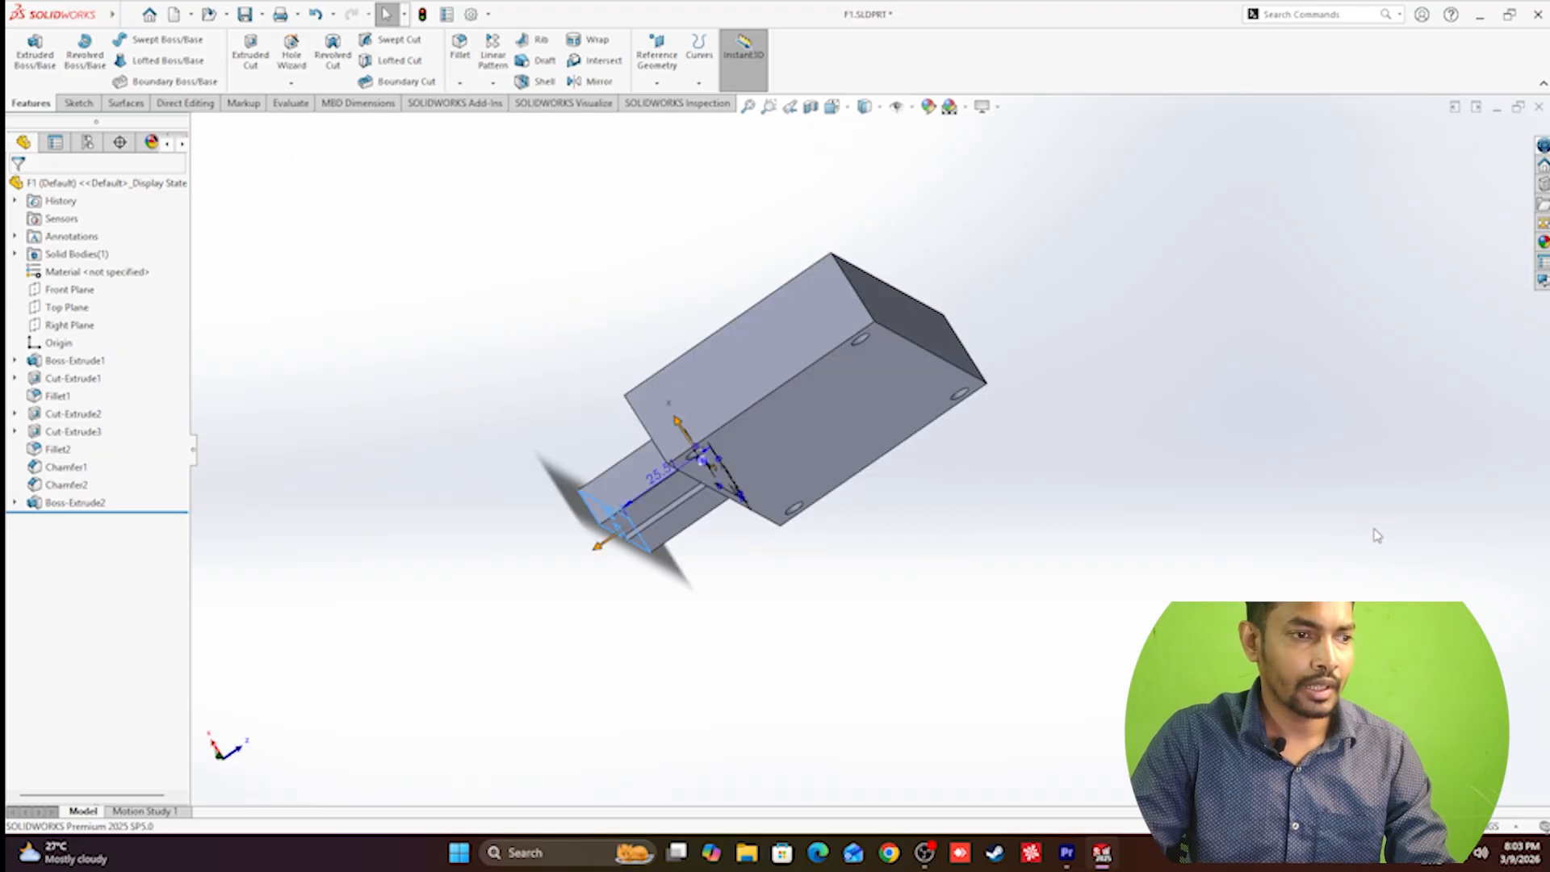
{"action": "middle_click_drag", "start_coordinate": [1039, 517], "coordinate": [875, 512]}
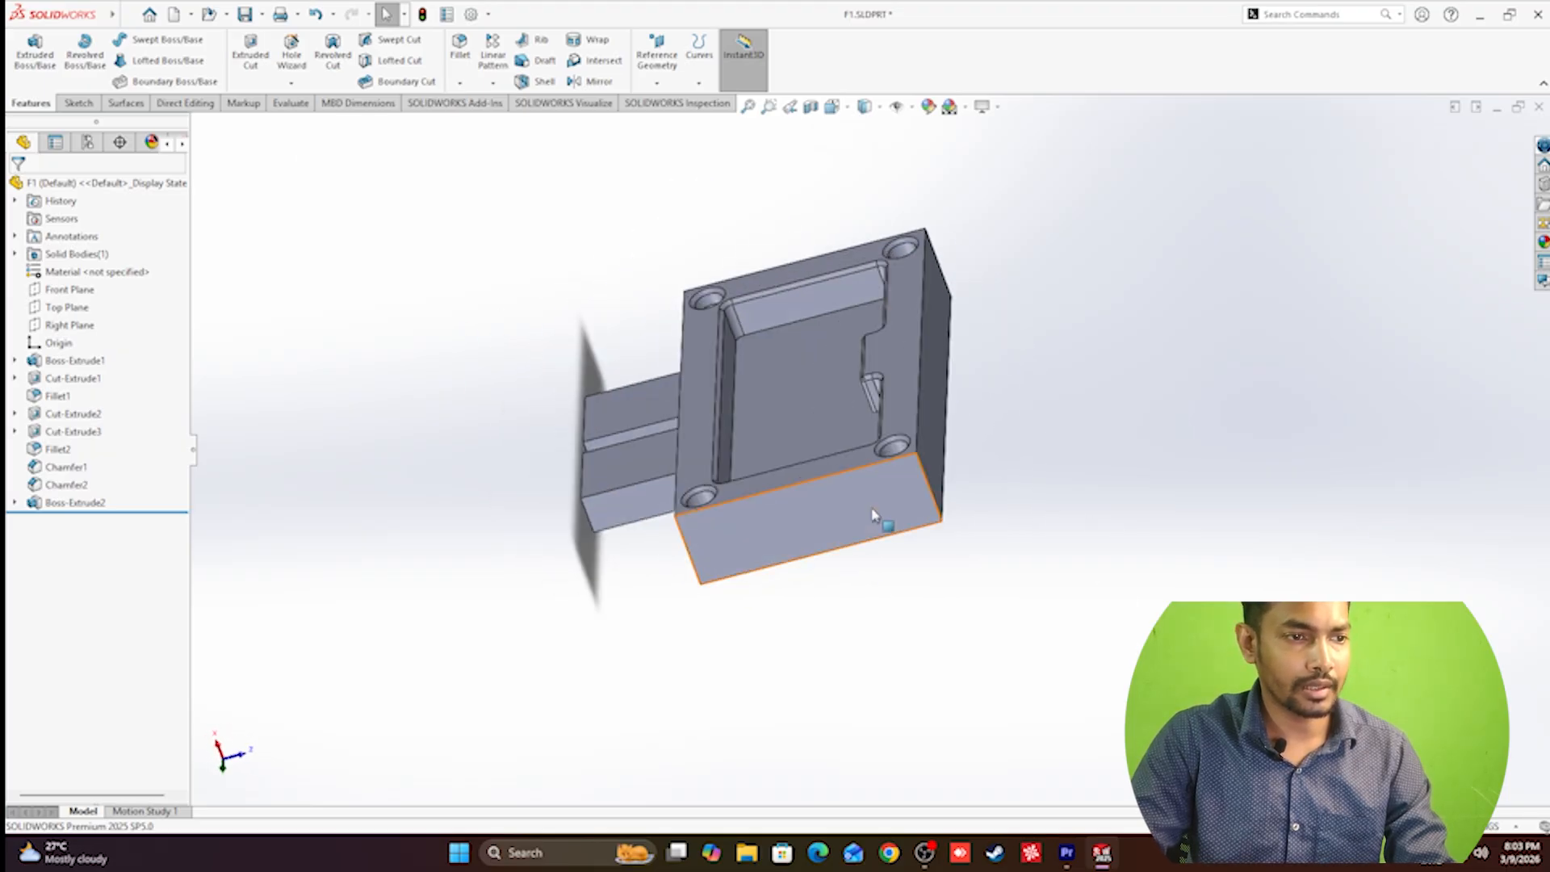
Sketch a closed I-shaped outline about 11.6 mm wide with the Line tool on the block's short end face.
{"action": "left_click", "coordinate": [910, 503]}
{"action": "left_click", "coordinate": [941, 456]}
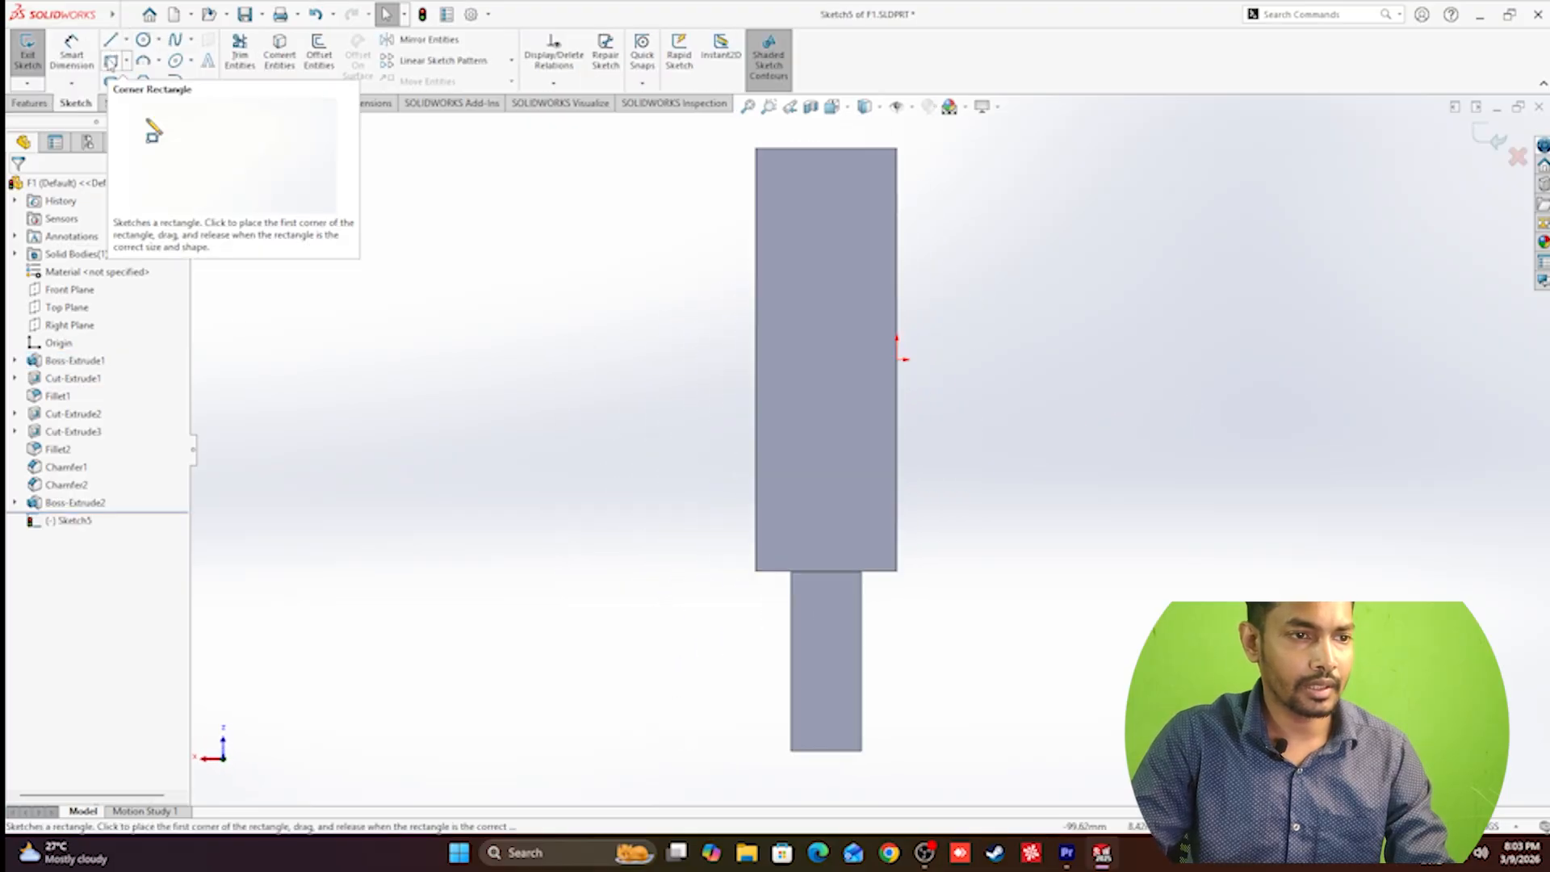
{"action": "left_click", "coordinate": [111, 41]}
{"action": "left_click", "coordinate": [791, 218]}
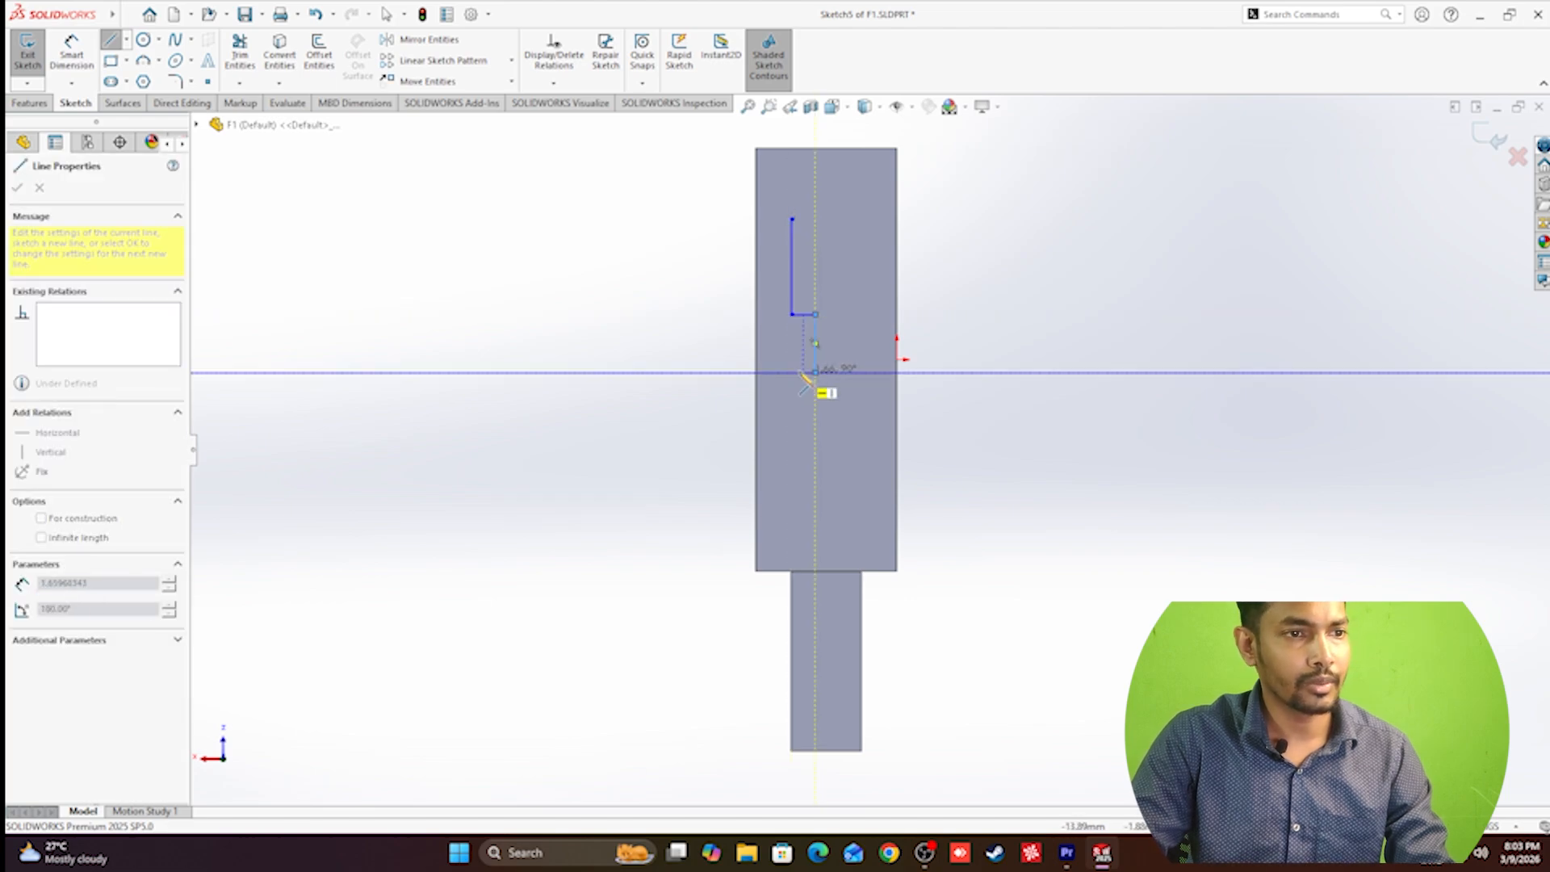
{"action": "left_click", "coordinate": [816, 373]}
{"action": "left_click", "coordinate": [791, 373]}
{"action": "left_click", "coordinate": [791, 461]}
{"action": "left_click", "coordinate": [872, 462]}
{"action": "left_click", "coordinate": [872, 372]}
{"action": "left_click", "coordinate": [845, 372]}
{"action": "left_click", "coordinate": [846, 314]}
{"action": "left_click", "coordinate": [873, 218]}
{"action": "left_click", "coordinate": [791, 218]}
{"action": "right_click", "coordinate": [684, 231]}
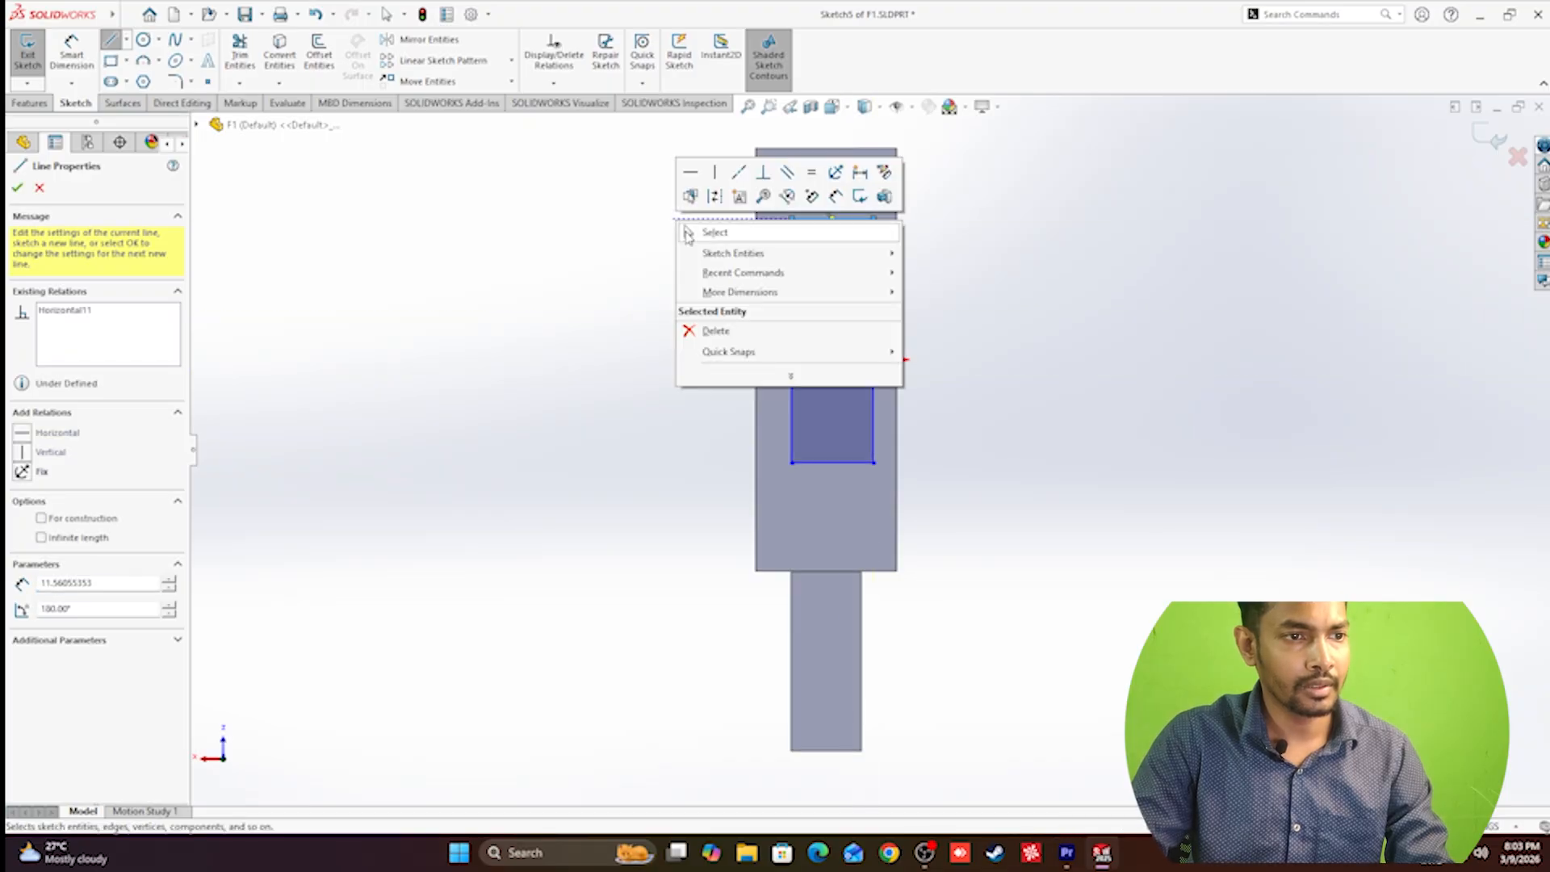
{"action": "left_click", "coordinate": [687, 234]}
{"action": "scroll", "coordinate": [858, 339], "scroll_direction": "up", "scroll_amount": 3}
{"action": "scroll", "coordinate": [837, 367], "scroll_direction": "down", "scroll_amount": 4}
{"action": "scroll", "coordinate": [821, 418], "scroll_direction": "up", "scroll_amount": 2}
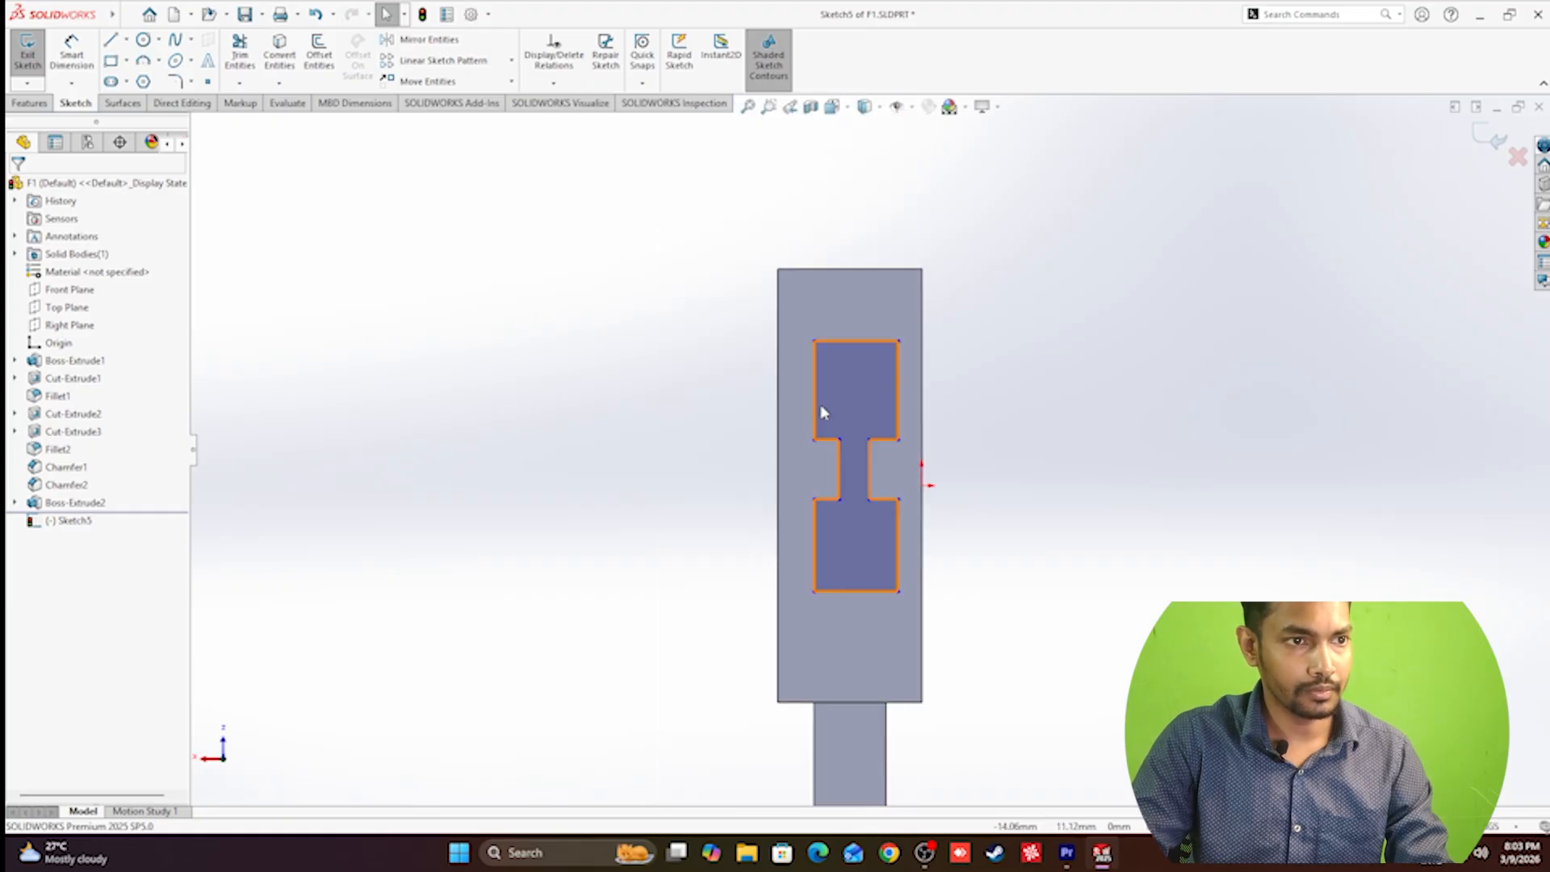
Delete the entire hand-drawn I-shaped outline from the end-face sketch.
{"action": "scroll", "coordinate": [821, 406], "scroll_direction": "up", "scroll_amount": 2}
{"action": "scroll", "coordinate": [837, 443], "scroll_direction": "down", "scroll_amount": 2}
{"action": "mouse_move", "coordinate": [663, 288]}
{"action": "left_mouse_down"}
{"action": "mouse_move", "coordinate": [893, 544]}
{"action": "mouse_move", "coordinate": [1043, 659]}
{"action": "left_mouse_up"}
{"action": "key", "text": "Delete"}
Copy the I-shaped sketch of the first boss (Sketch4) and paste it onto the block's adjacent end face.
{"action": "scroll", "coordinate": [869, 448], "scroll_direction": "up", "scroll_amount": 4}
{"action": "left_click", "coordinate": [869, 468]}
{"action": "mouse_move", "coordinate": [726, 552]}
{"action": "middle_mouse_down"}
{"action": "mouse_move", "coordinate": [809, 545]}
{"action": "mouse_move", "coordinate": [1024, 640]}
{"action": "mouse_move", "coordinate": [1014, 667]}
{"action": "mouse_move", "coordinate": [1036, 411]}
{"action": "mouse_move", "coordinate": [983, 564]}
{"action": "mouse_move", "coordinate": [809, 356]}
{"action": "mouse_move", "coordinate": [917, 574]}
{"action": "mouse_move", "coordinate": [732, 519]}
{"action": "middle_mouse_up"}
{"action": "scroll", "coordinate": [731, 520], "scroll_direction": "down", "scroll_amount": 2}
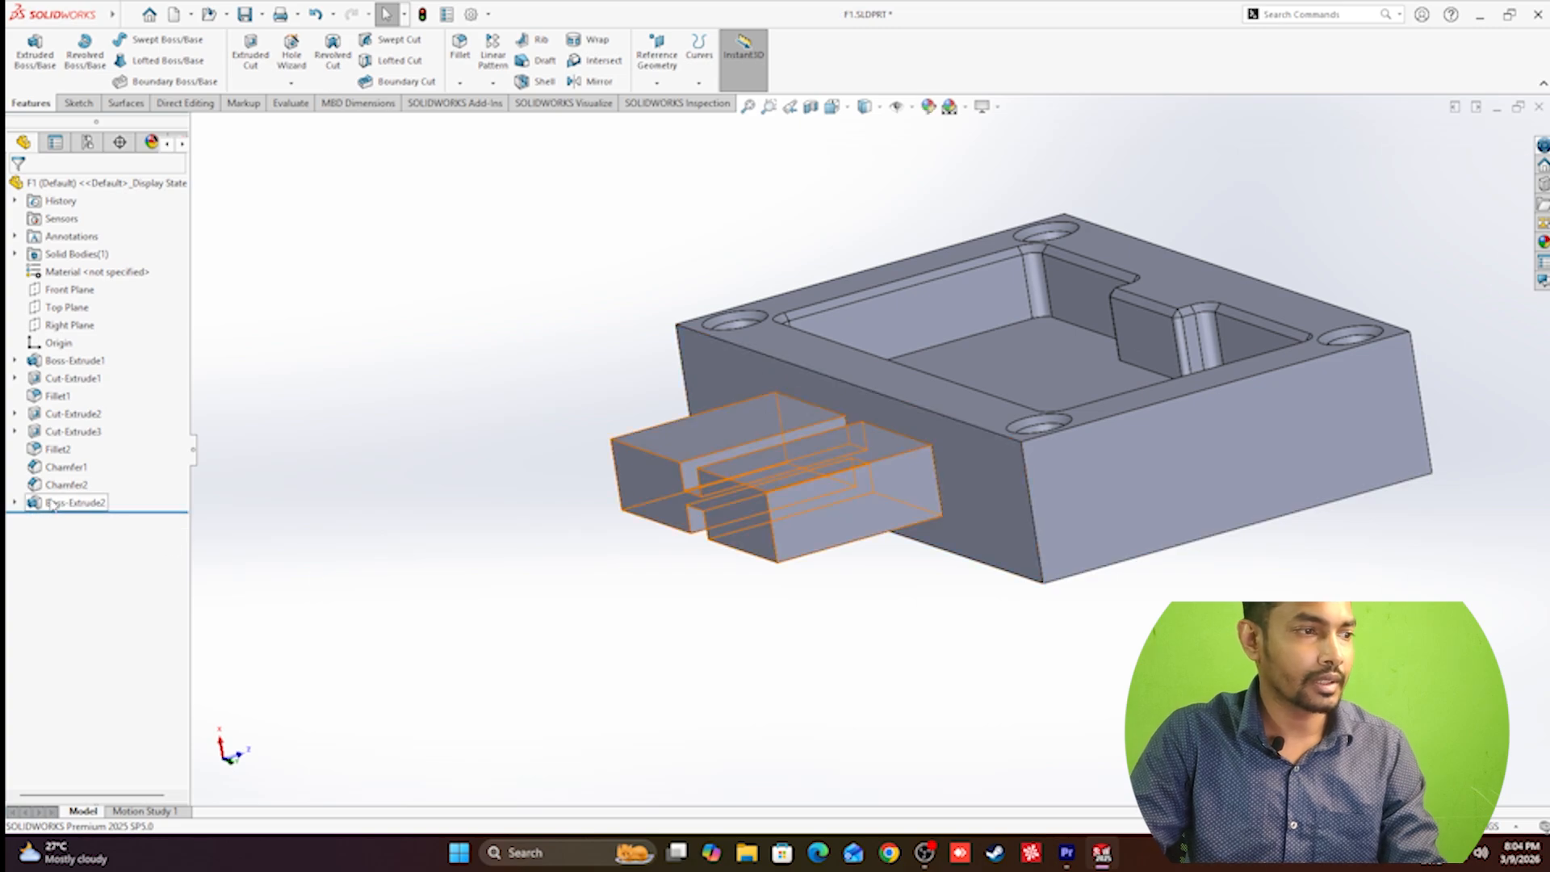
{"action": "left_click", "coordinate": [15, 502]}
{"action": "left_click", "coordinate": [78, 521]}
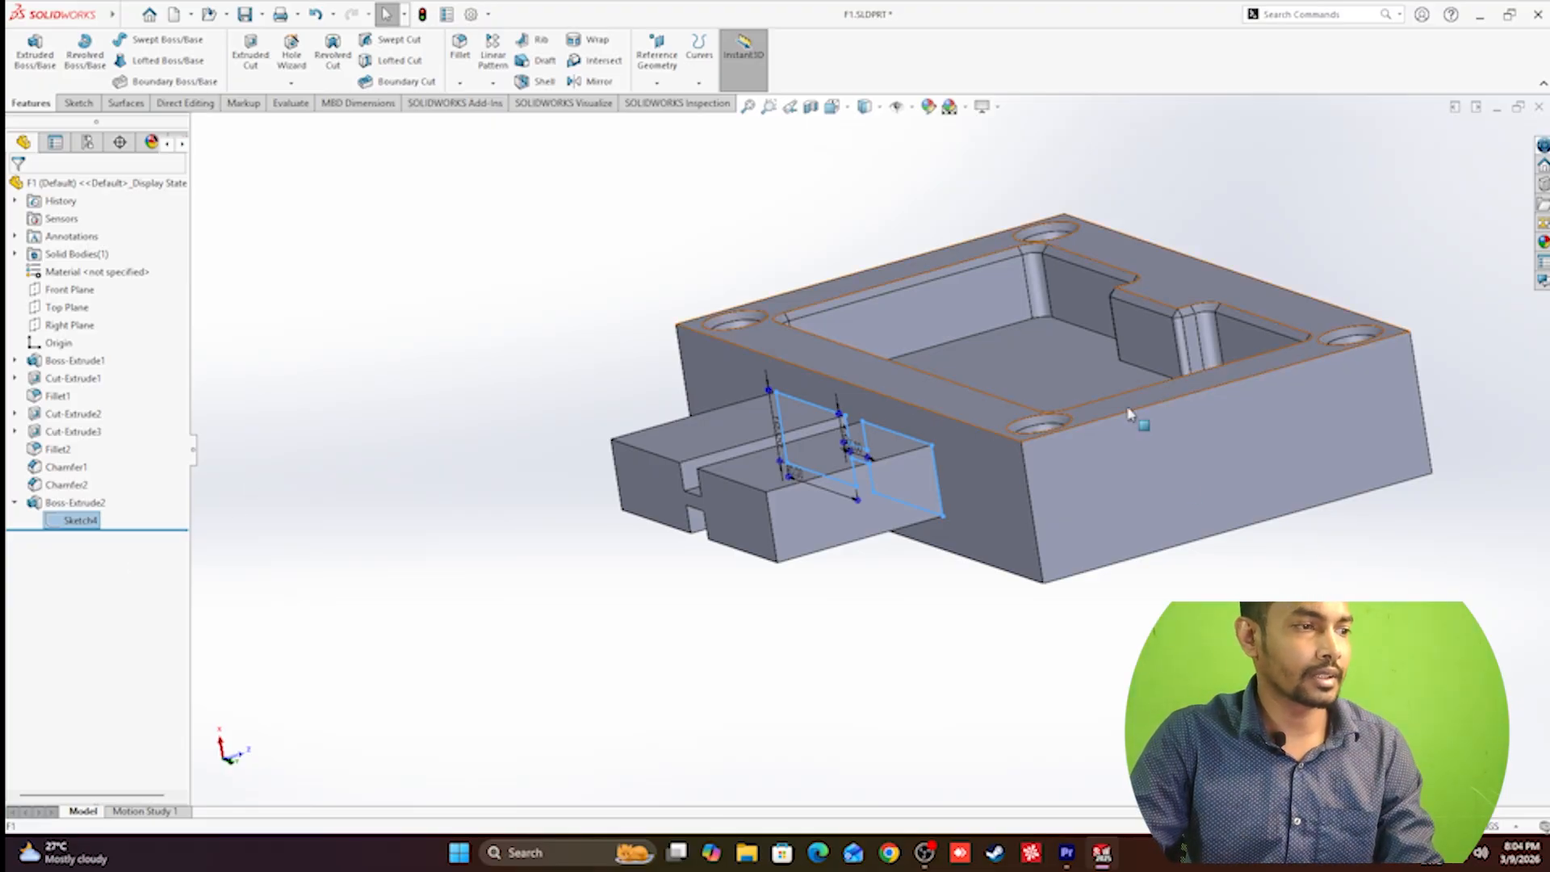
{"action": "left_click", "coordinate": [1203, 515]}
{"action": "key", "text": "ctrl+c"}
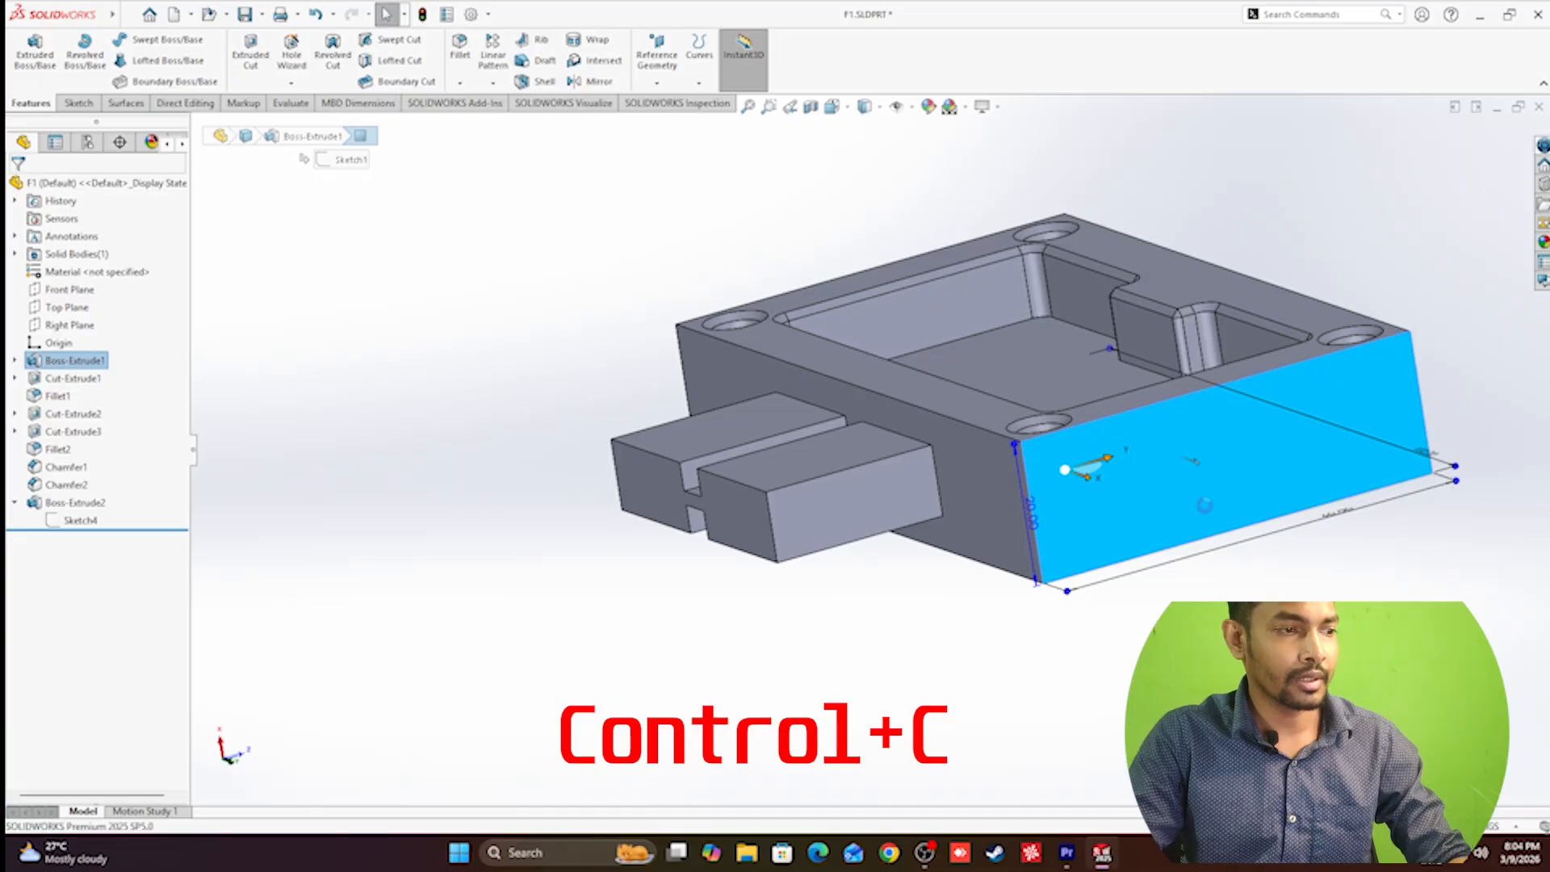
{"action": "key", "text": "ctrl+v"}
{"action": "middle_click_drag", "start_coordinate": [1174, 507], "coordinate": [1066, 457]}
{"action": "scroll", "coordinate": [1065, 457], "scroll_direction": "down", "scroll_amount": 3}
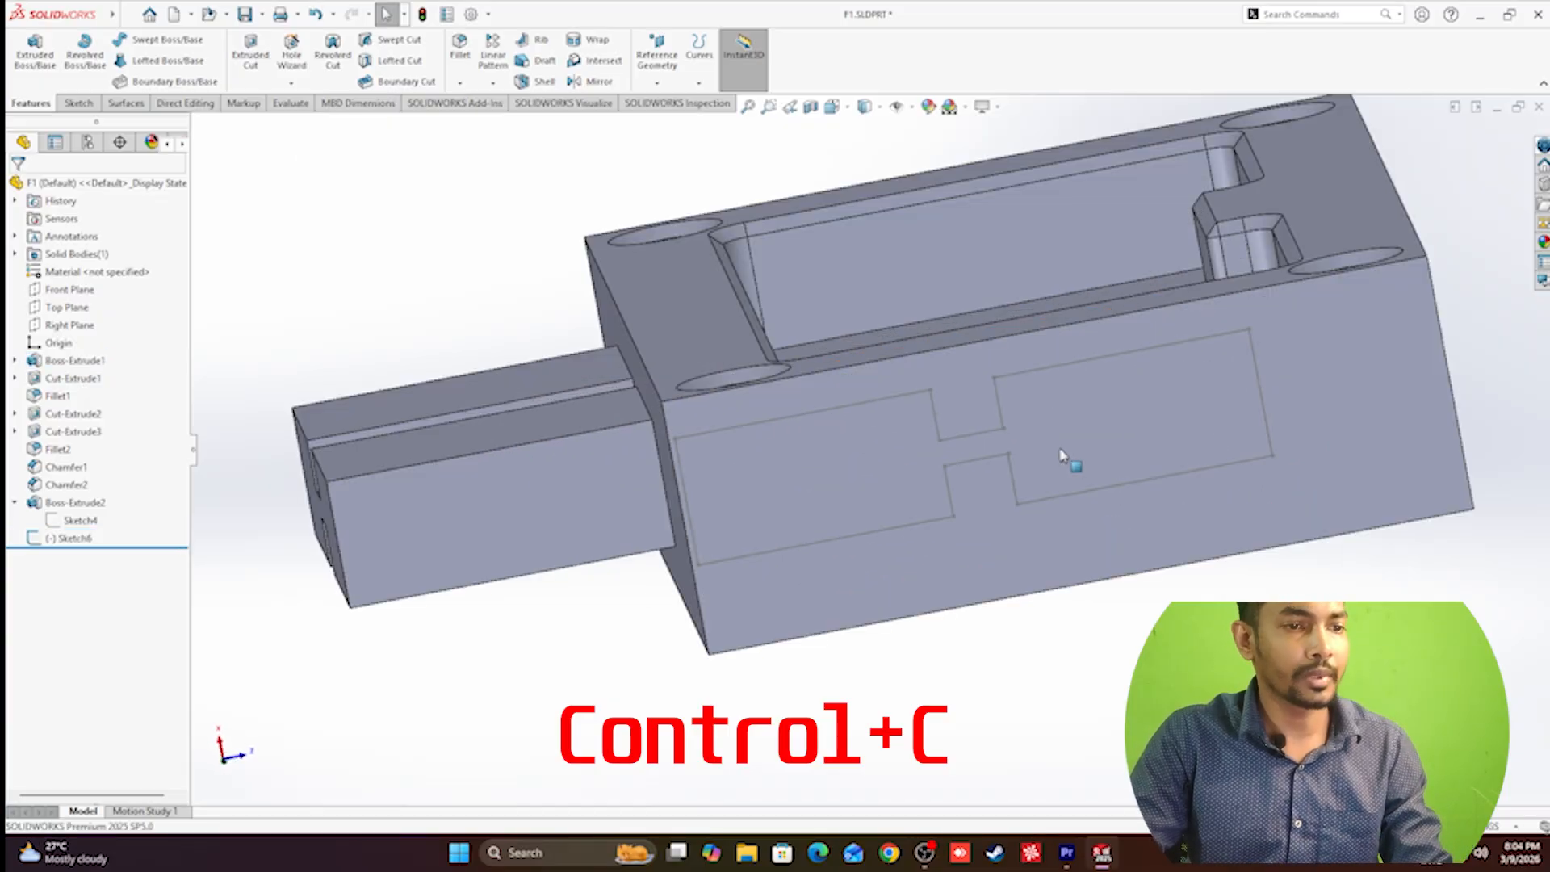
Open the pasted I-shaped sketch on the end face for editing.
{"action": "scroll", "coordinate": [1066, 457], "scroll_direction": "up", "scroll_amount": 1}
{"action": "left_click", "coordinate": [1063, 380]}
{"action": "middle_click_drag", "start_coordinate": [1063, 380], "coordinate": [1078, 466]}
{"action": "scroll", "coordinate": [1162, 500], "scroll_direction": "down", "scroll_amount": 3}
{"action": "scroll", "coordinate": [969, 593], "scroll_direction": "up", "scroll_amount": 4}
{"action": "left_click", "coordinate": [967, 595]}
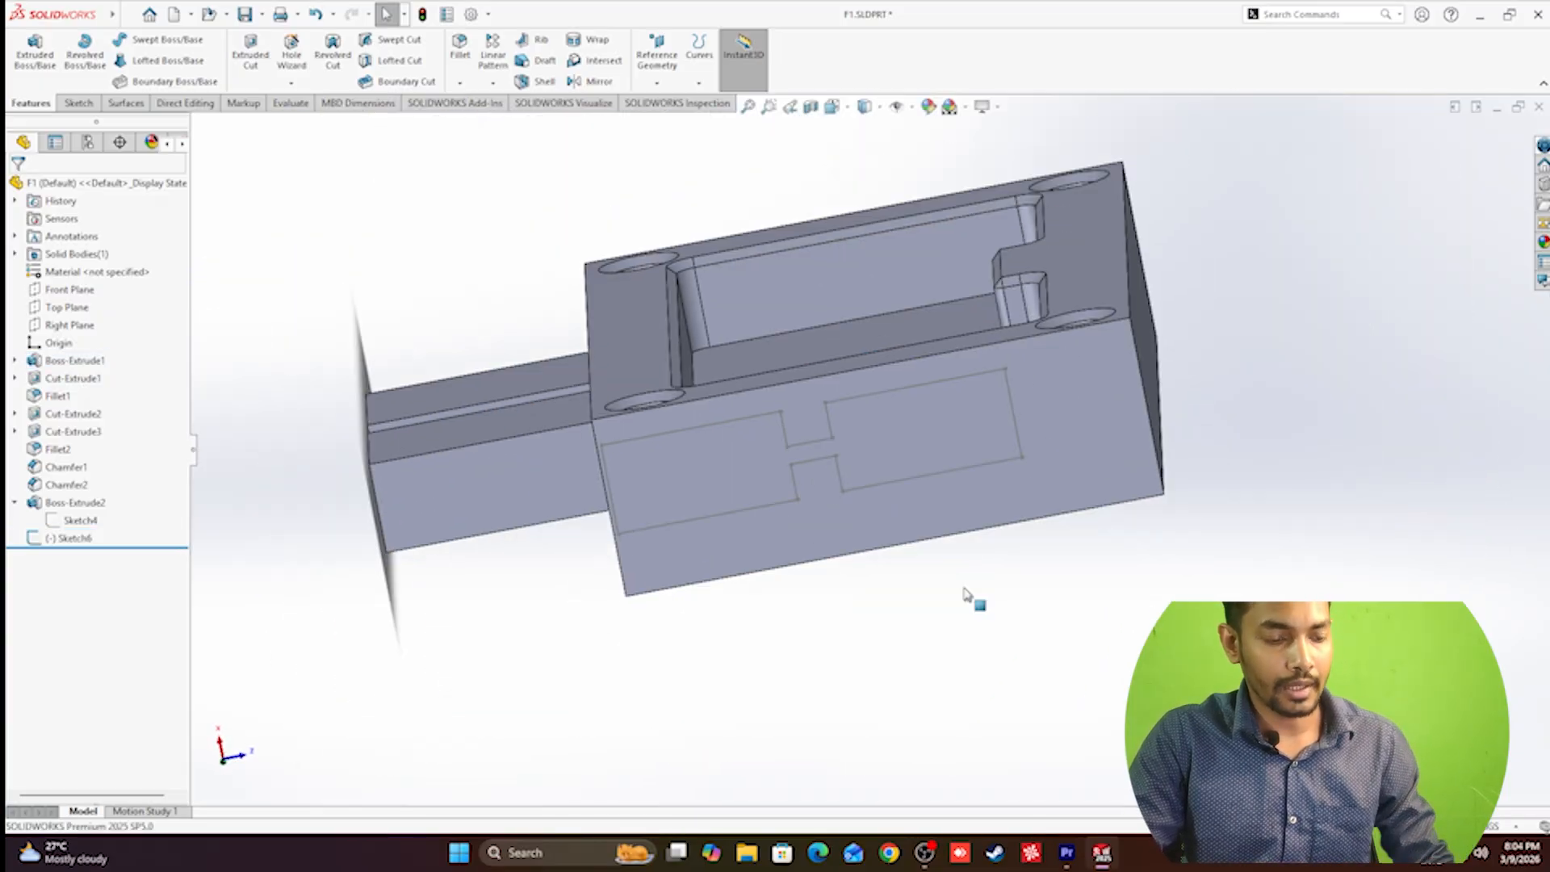
{"action": "left_click", "coordinate": [874, 486]}
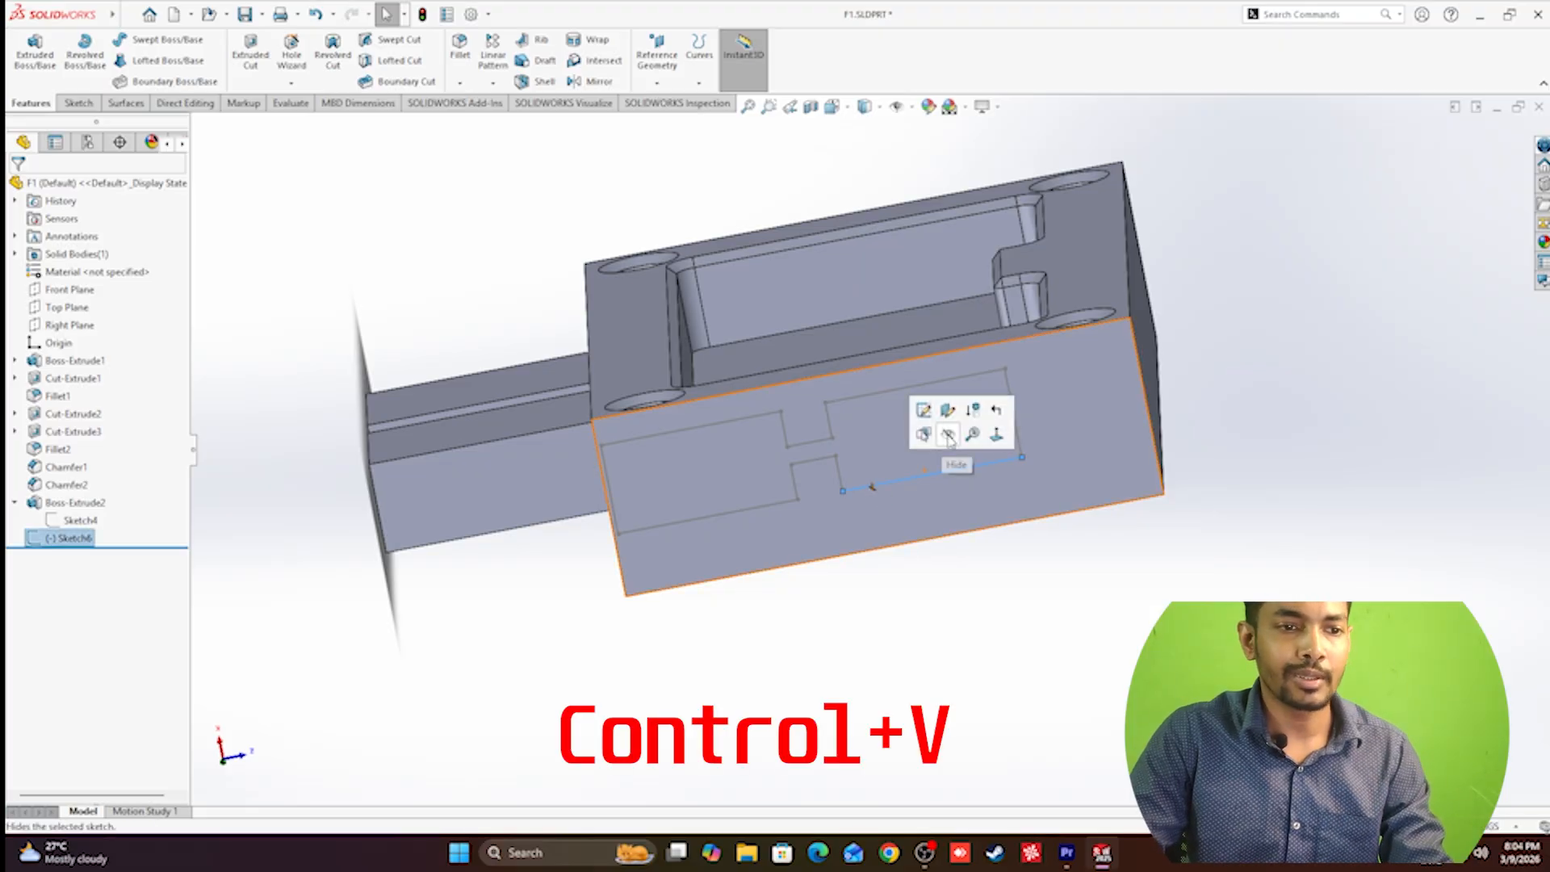
{"action": "left_click", "coordinate": [923, 409]}
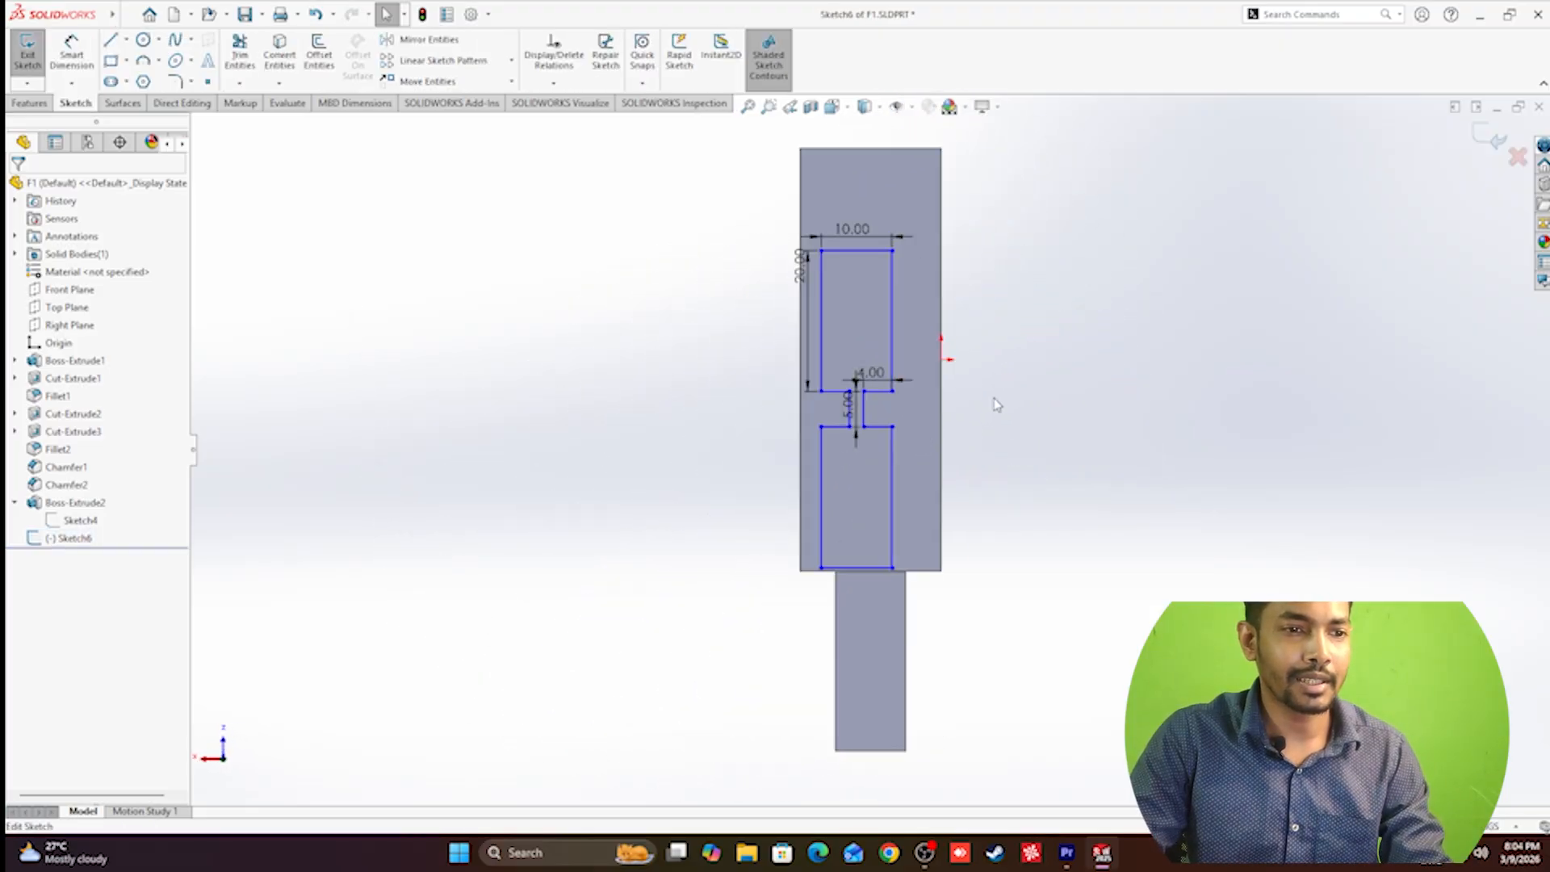
Add a horizontal relation between the origin and the midpoint of the profile's narrow web edge nearest the origin.
{"action": "scroll", "coordinate": [865, 386], "scroll_direction": "down", "scroll_amount": 4}
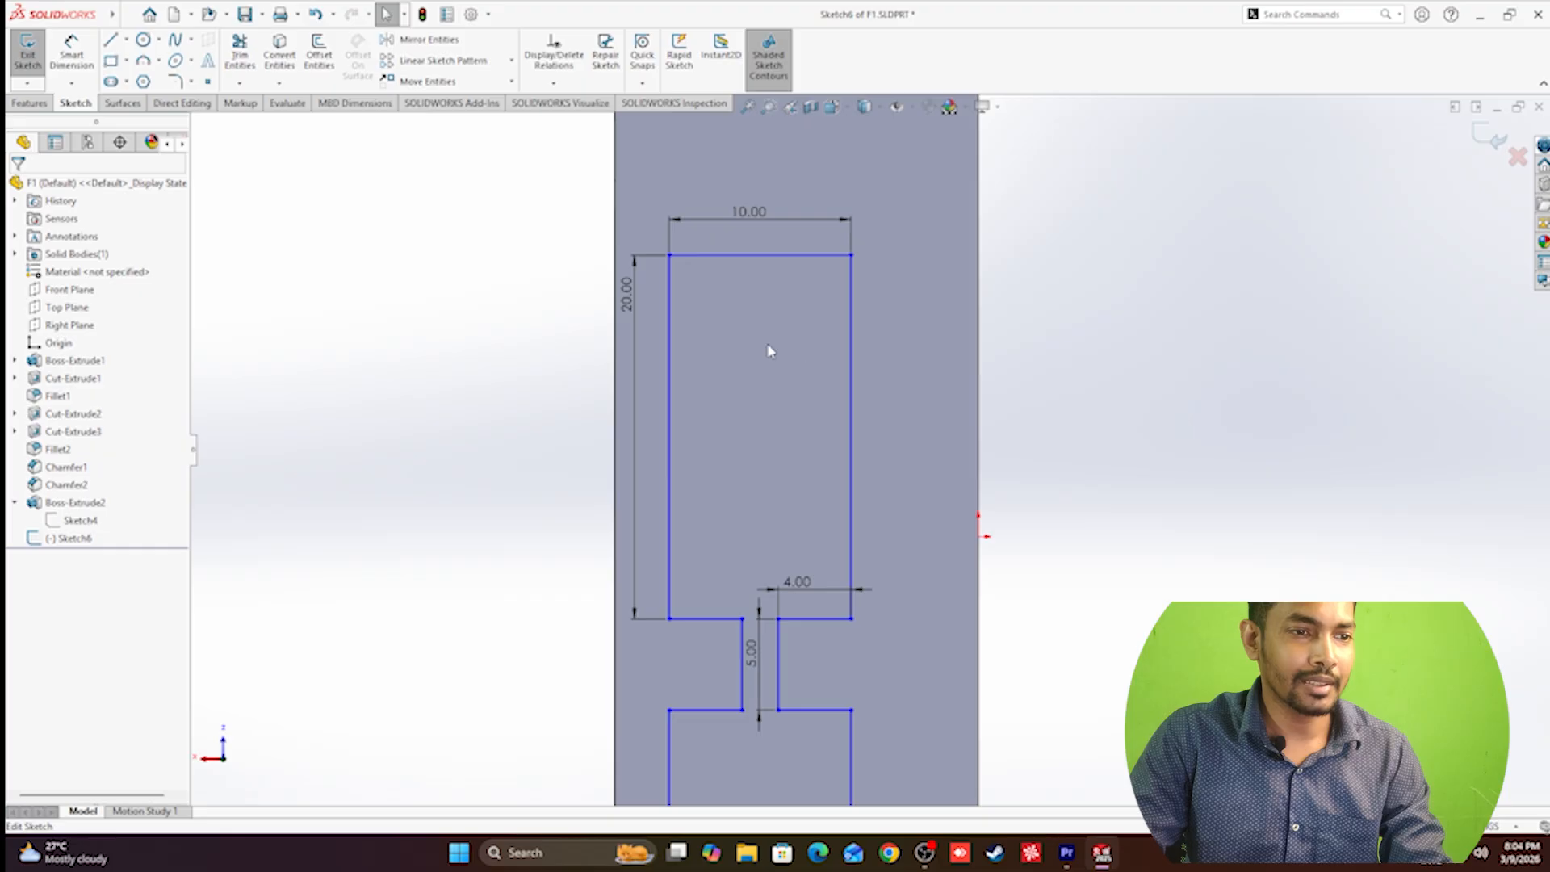
{"action": "scroll", "coordinate": [807, 343], "scroll_direction": "up", "scroll_amount": 5}
{"action": "scroll", "coordinate": [844, 391], "scroll_direction": "down", "scroll_amount": 2}
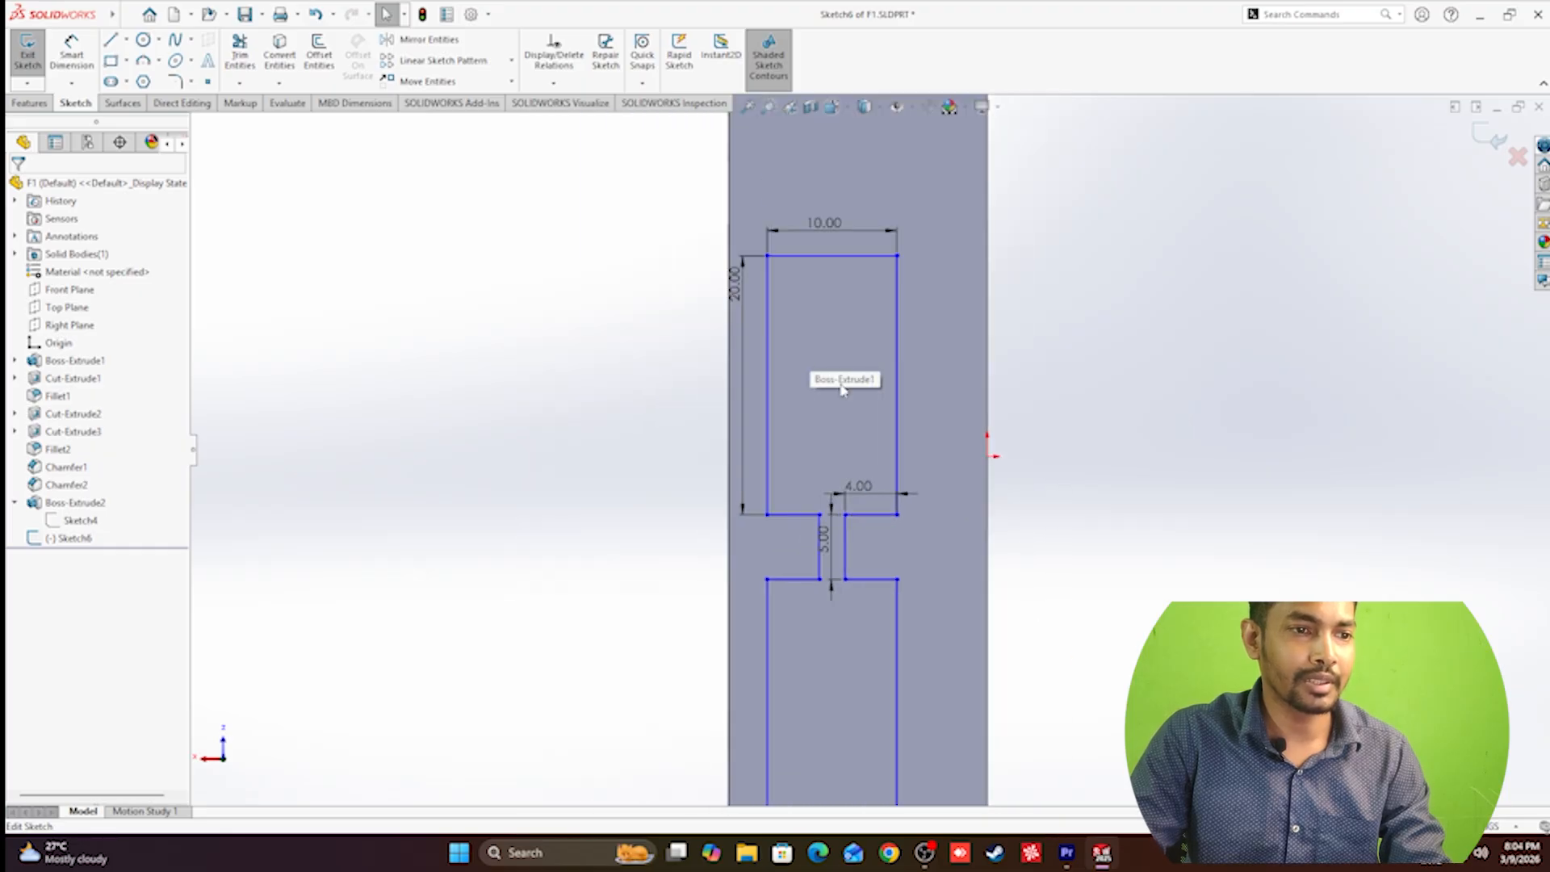
{"action": "scroll", "coordinate": [859, 432], "scroll_direction": "up", "scroll_amount": 4}
{"action": "scroll", "coordinate": [917, 420], "scroll_direction": "down", "scroll_amount": 4}
{"action": "scroll", "coordinate": [930, 440], "scroll_direction": "down", "scroll_amount": 1}
{"action": "left_click", "coordinate": [829, 490]}
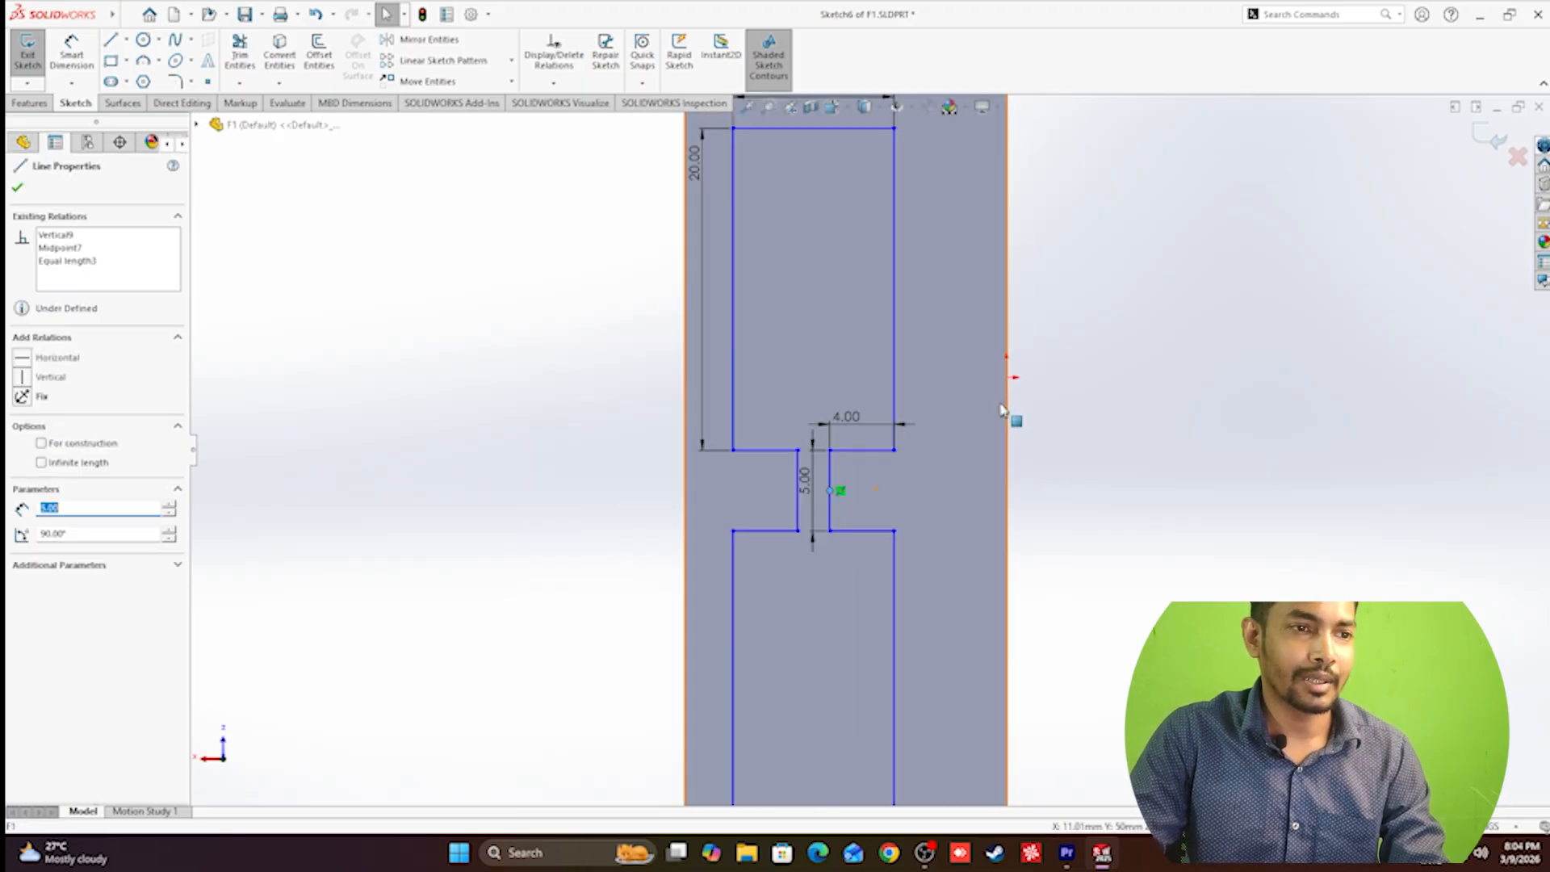
{"action": "left_click", "coordinate": [1006, 377], "text": "ctrl"}
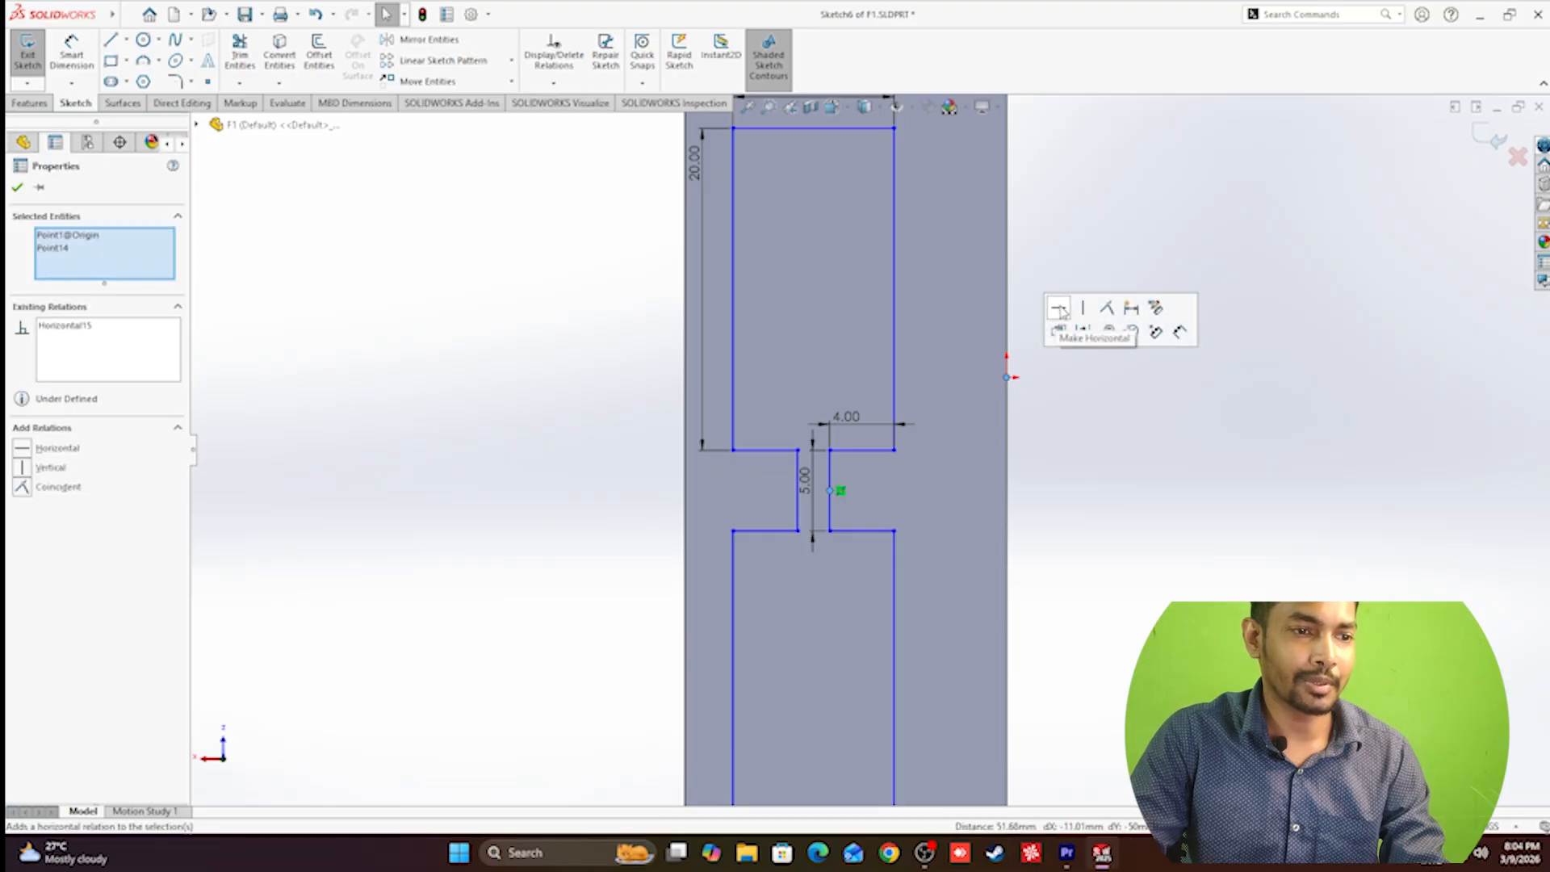
{"action": "left_click", "coordinate": [1060, 309]}
{"action": "left_click", "coordinate": [1111, 456]}
{"action": "scroll", "coordinate": [996, 509], "scroll_direction": "up", "scroll_amount": 3}
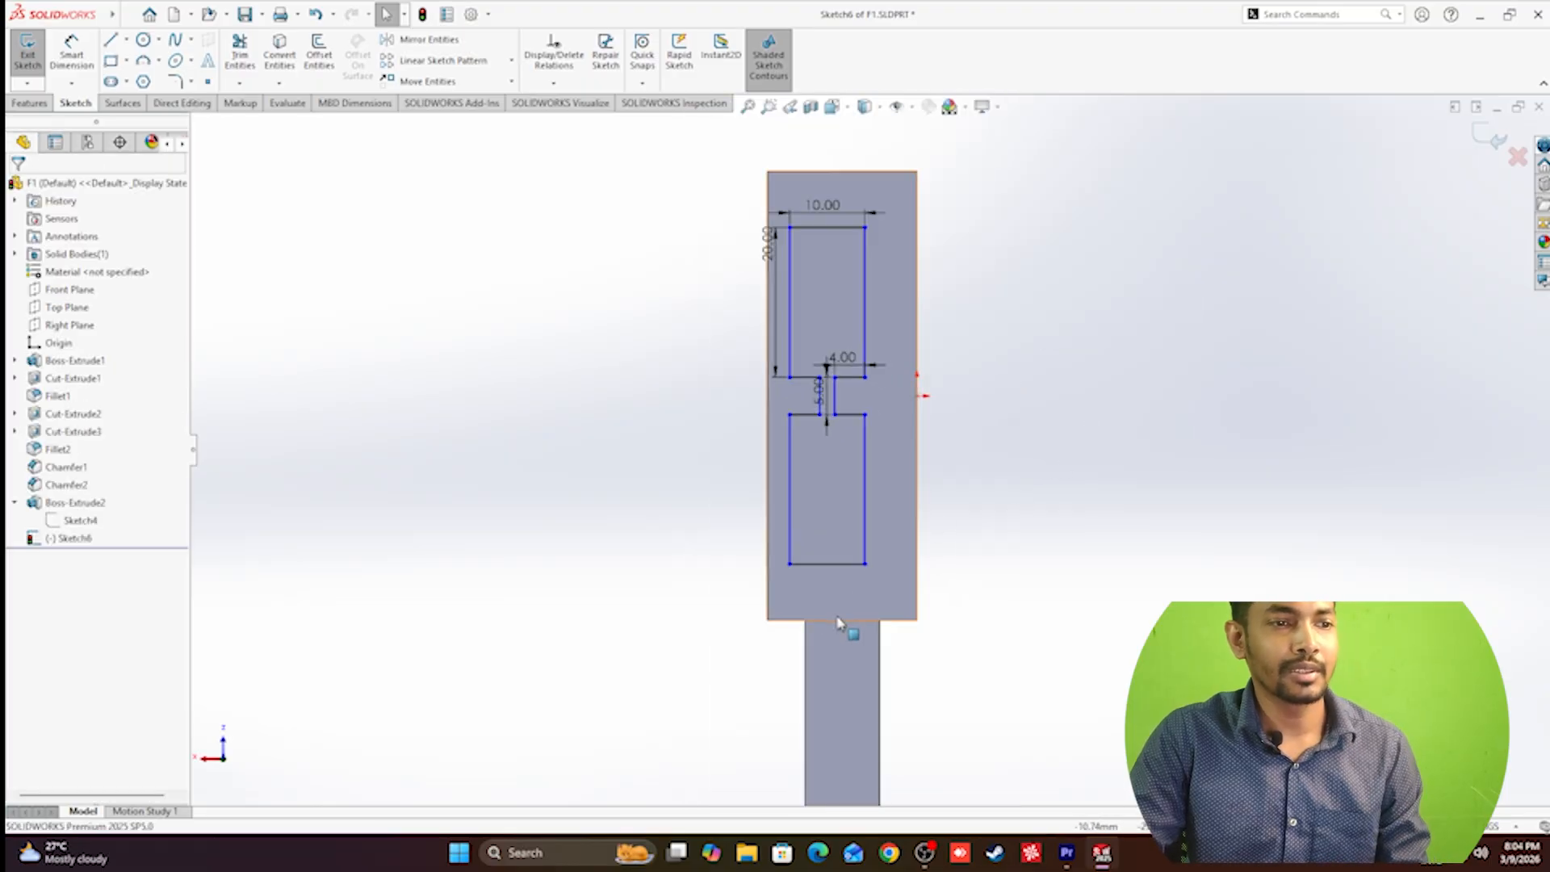
Add a vertical relation between the midpoints of the profile's lower edge and the end face's lower edge to centre the profile.
{"action": "right_click", "coordinate": [839, 626]}
{"action": "left_click", "coordinate": [905, 589]}
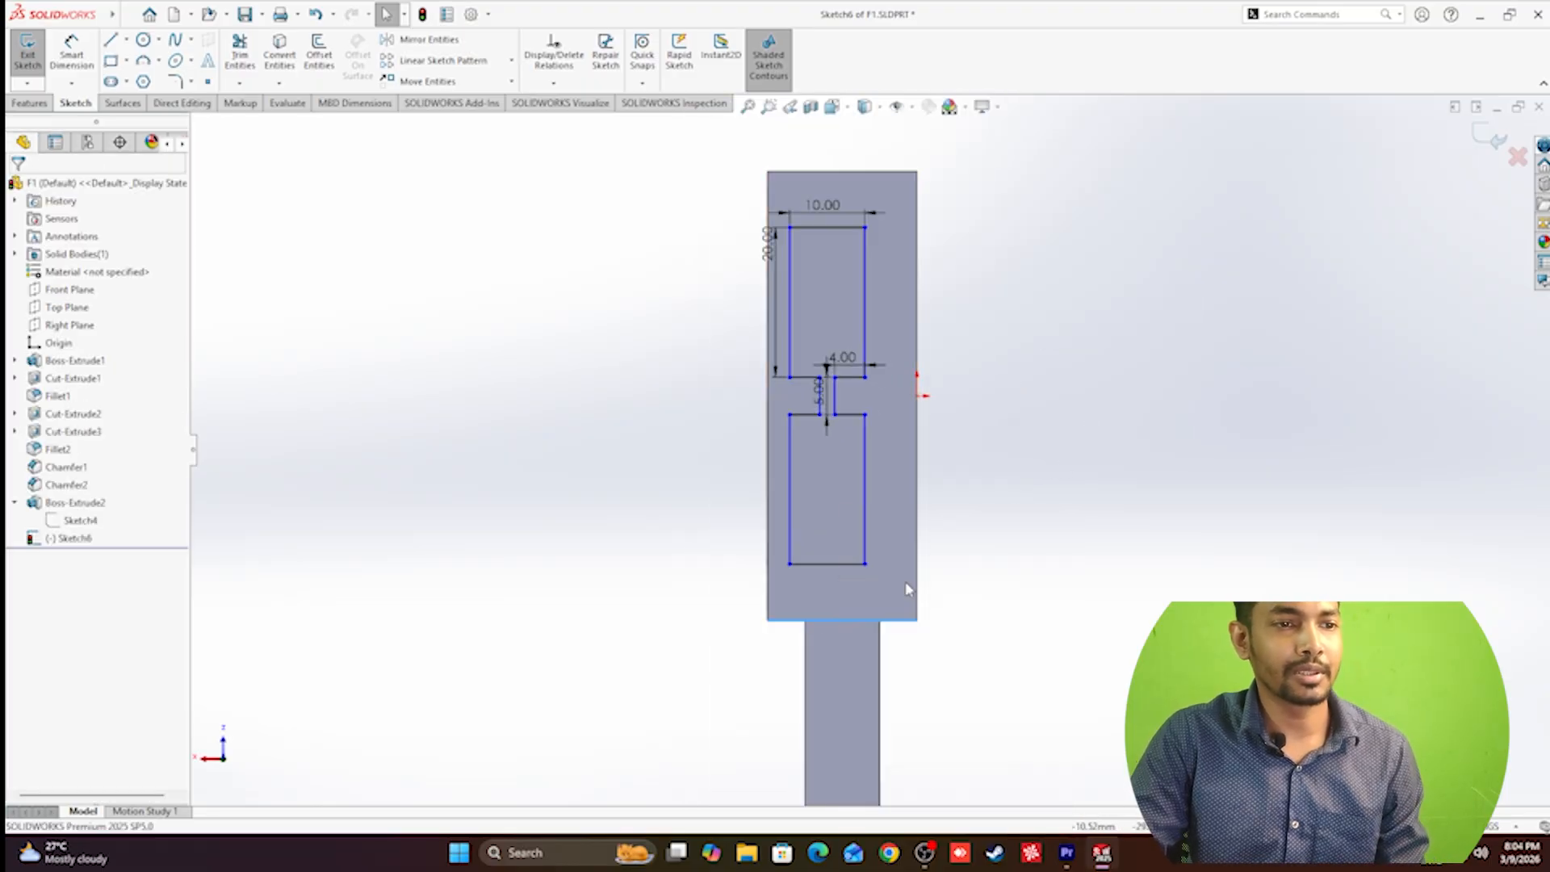
{"action": "left_click", "coordinate": [827, 563]}
{"action": "left_click", "coordinate": [842, 620], "text": "ctrl"}
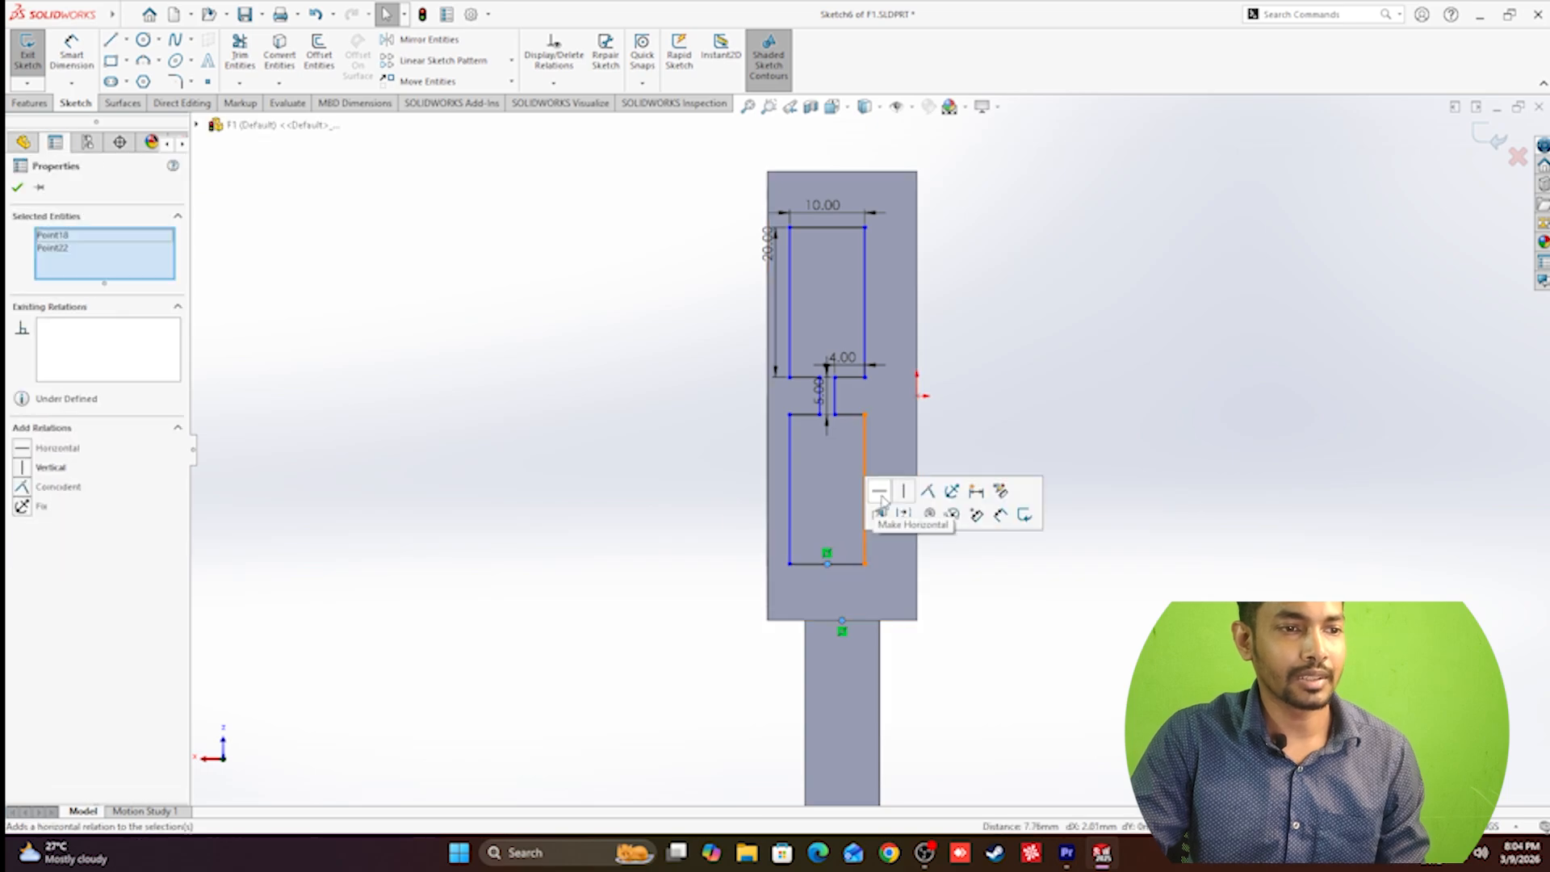
{"action": "left_click", "coordinate": [903, 501]}
{"action": "left_click", "coordinate": [1067, 337]}
{"action": "scroll", "coordinate": [1017, 544], "scroll_direction": "up", "scroll_amount": 3}
Extrude the pasted I-shaped profile 25 mm outward from the end face as a blind, merged boss.
{"action": "mouse_move", "coordinate": [587, 346]}
{"action": "middle_mouse_down"}
{"action": "mouse_move", "coordinate": [827, 299]}
{"action": "mouse_move", "coordinate": [803, 388]}
{"action": "mouse_move", "coordinate": [906, 215]}
{"action": "mouse_move", "coordinate": [966, 477]}
{"action": "mouse_move", "coordinate": [1013, 289]}
{"action": "mouse_move", "coordinate": [937, 496]}
{"action": "mouse_move", "coordinate": [1007, 369]}
{"action": "middle_mouse_up"}
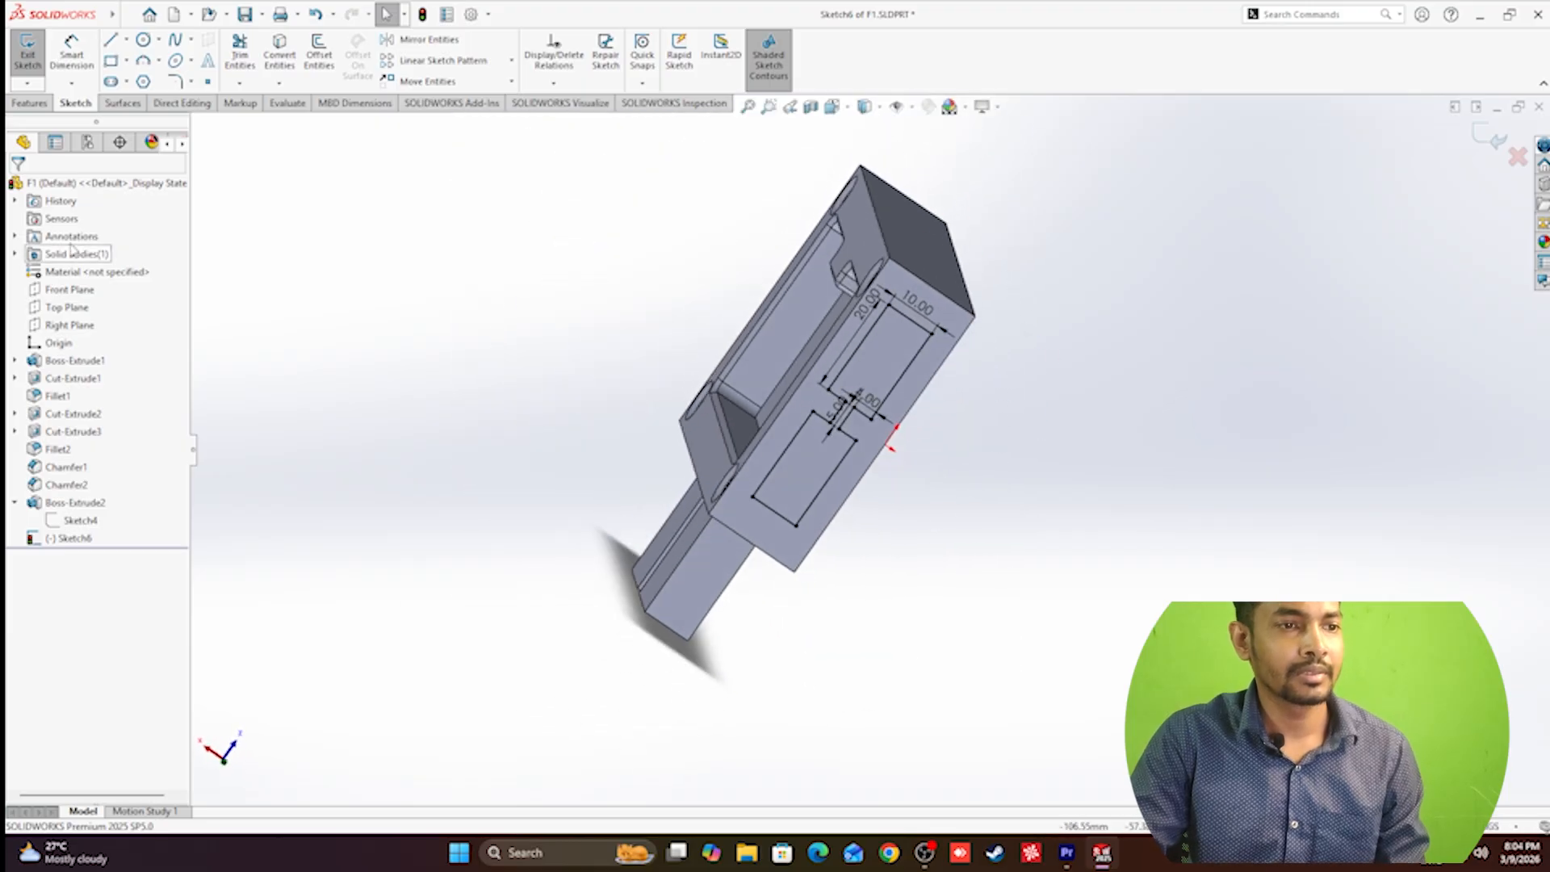
{"action": "left_click", "coordinate": [30, 103]}
{"action": "left_click", "coordinate": [35, 52]}
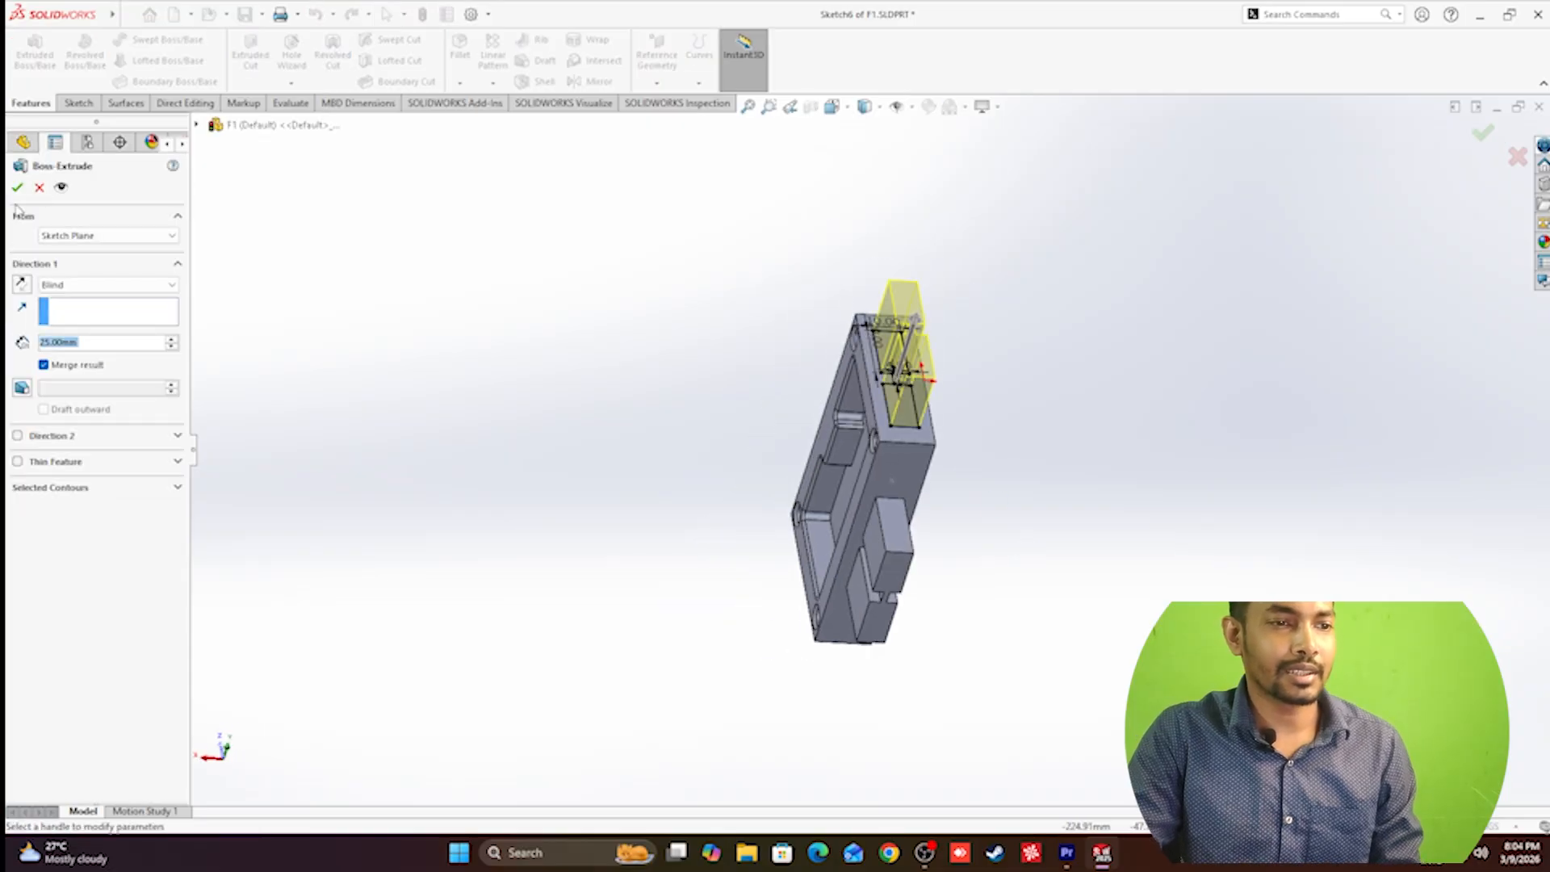
Inspect the block with both I-shaped bosses from several directions, including the pocket side and the new end-face boss.
{"action": "middle_click_drag", "start_coordinate": [706, 670], "coordinate": [819, 461]}
{"action": "left_click", "coordinate": [819, 462]}
{"action": "scroll", "coordinate": [912, 529], "scroll_direction": "down", "scroll_amount": 3}
{"action": "middle_click_drag", "start_coordinate": [912, 528], "coordinate": [790, 529]}
{"action": "scroll", "coordinate": [791, 529], "scroll_direction": "up", "scroll_amount": 2}
{"action": "left_click", "coordinate": [728, 692]}
{"action": "scroll", "coordinate": [878, 331], "scroll_direction": "down", "scroll_amount": 3}
{"action": "mouse_move", "coordinate": [851, 575]}
{"action": "middle_mouse_down"}
{"action": "mouse_move", "coordinate": [787, 462]}
{"action": "mouse_move", "coordinate": [831, 582]}
{"action": "middle_mouse_up"}
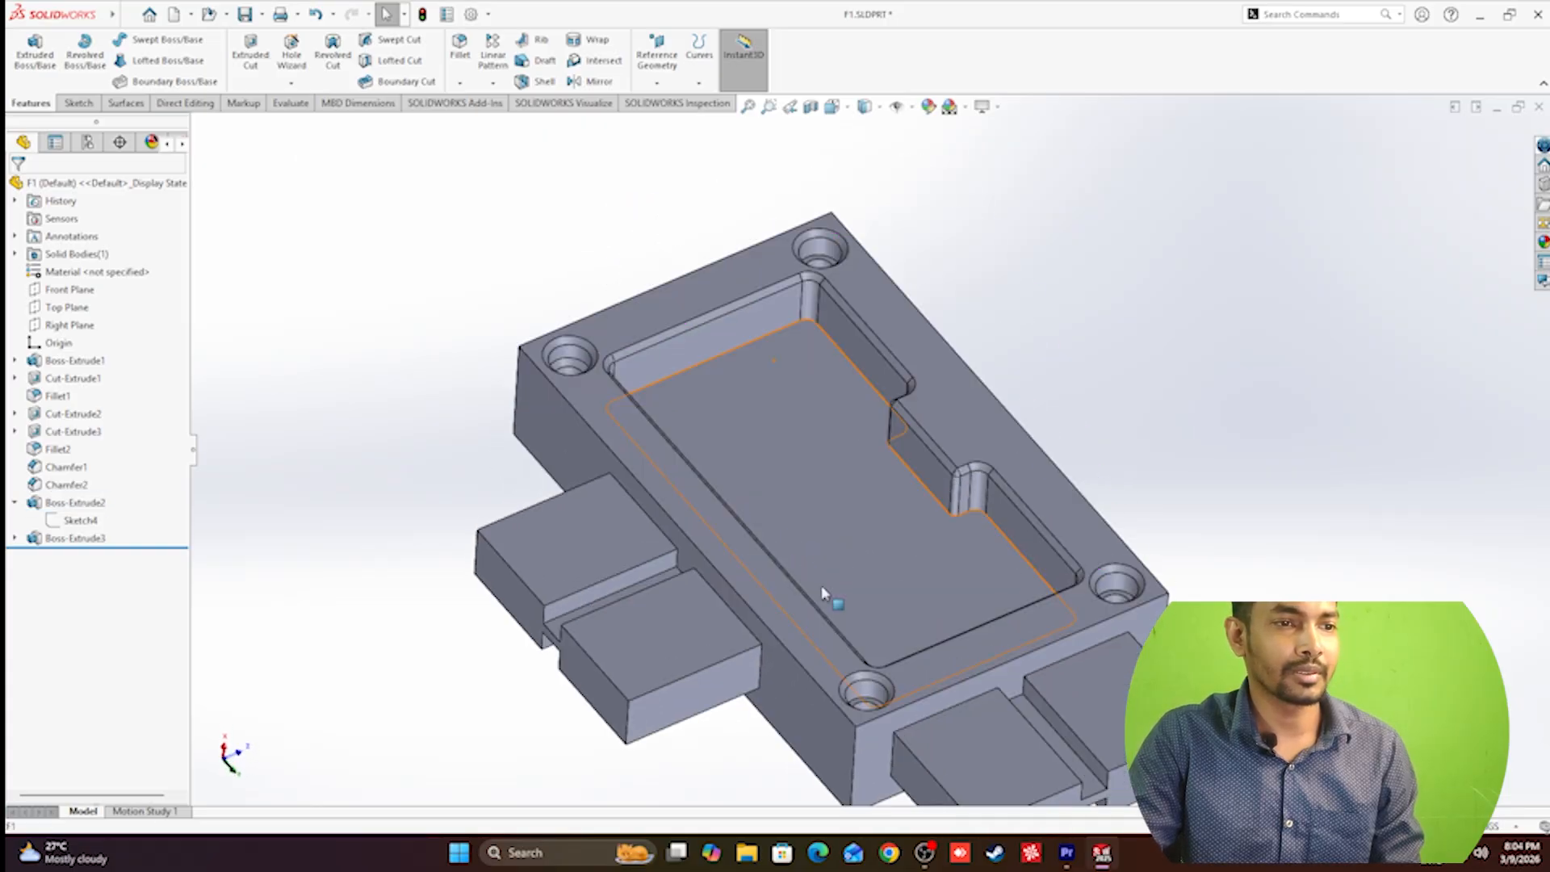
{"action": "scroll", "coordinate": [831, 581], "scroll_direction": "down", "scroll_amount": 3}
{"action": "scroll", "coordinate": [737, 573], "scroll_direction": "up", "scroll_amount": 5}
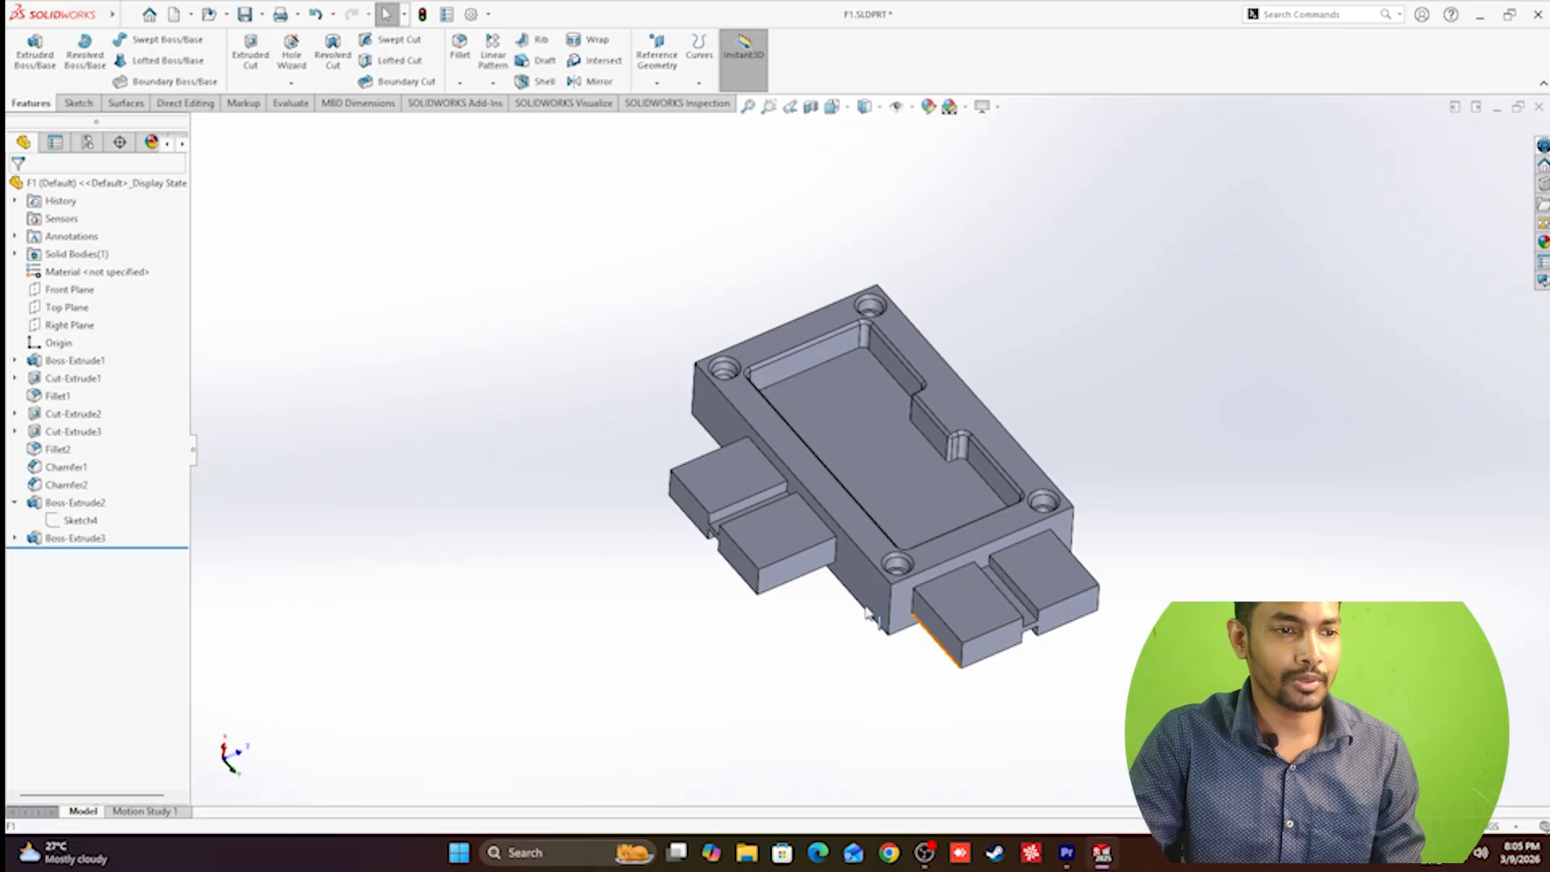
{"action": "scroll", "coordinate": [941, 560], "scroll_direction": "down", "scroll_amount": 2}
{"action": "middle_click_drag", "start_coordinate": [942, 560], "coordinate": [717, 442]}
{"action": "left_click", "coordinate": [777, 468]}
{"action": "scroll", "coordinate": [848, 549], "scroll_direction": "down", "scroll_amount": 2}
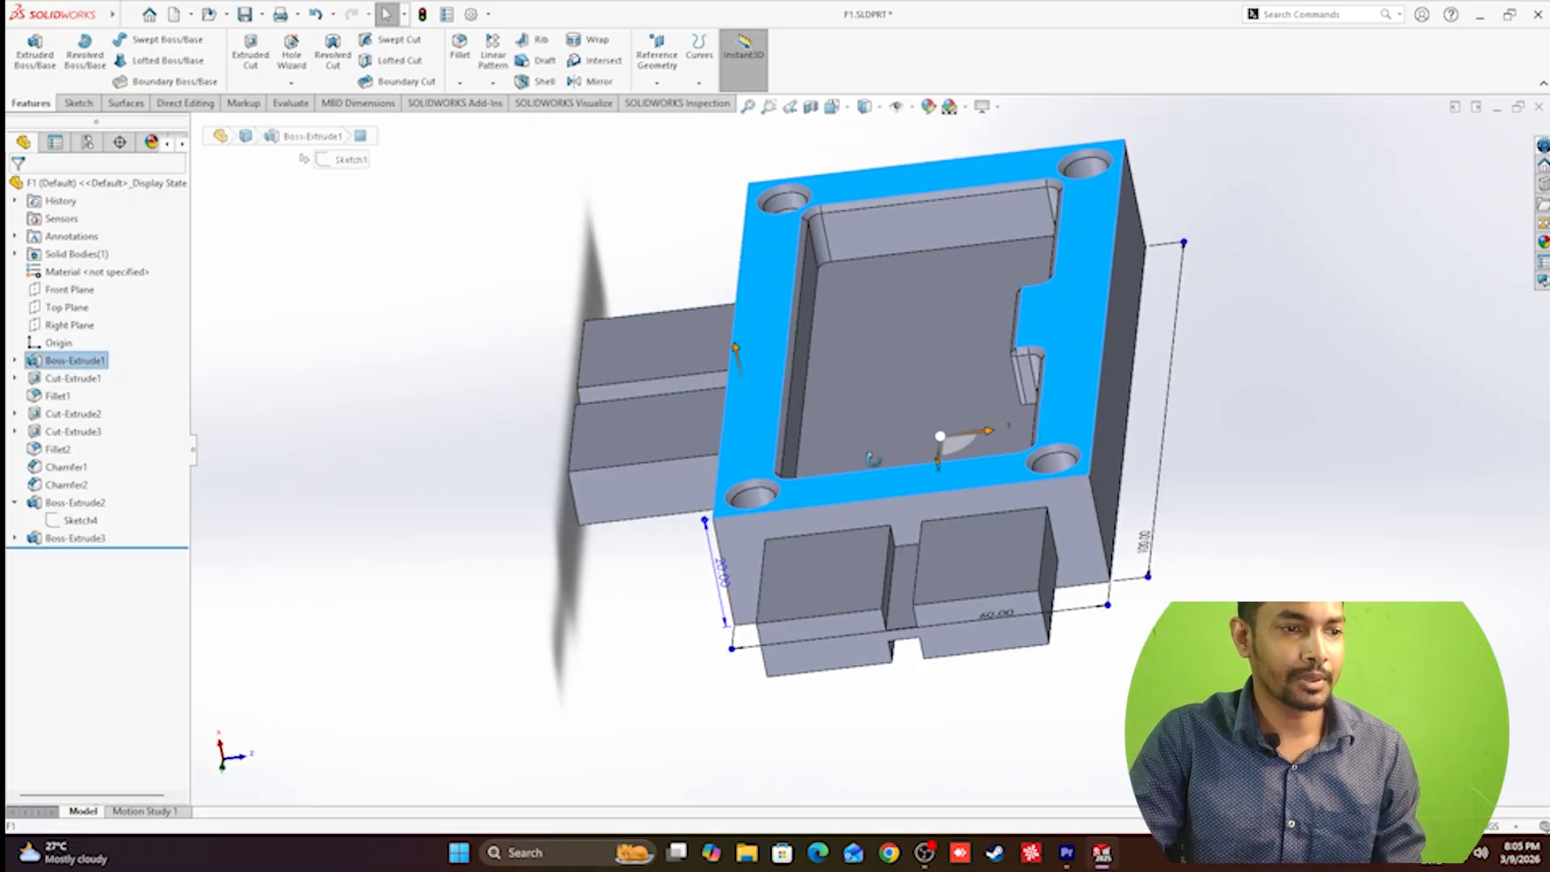
{"action": "middle_click_drag", "start_coordinate": [593, 464], "coordinate": [684, 467]}
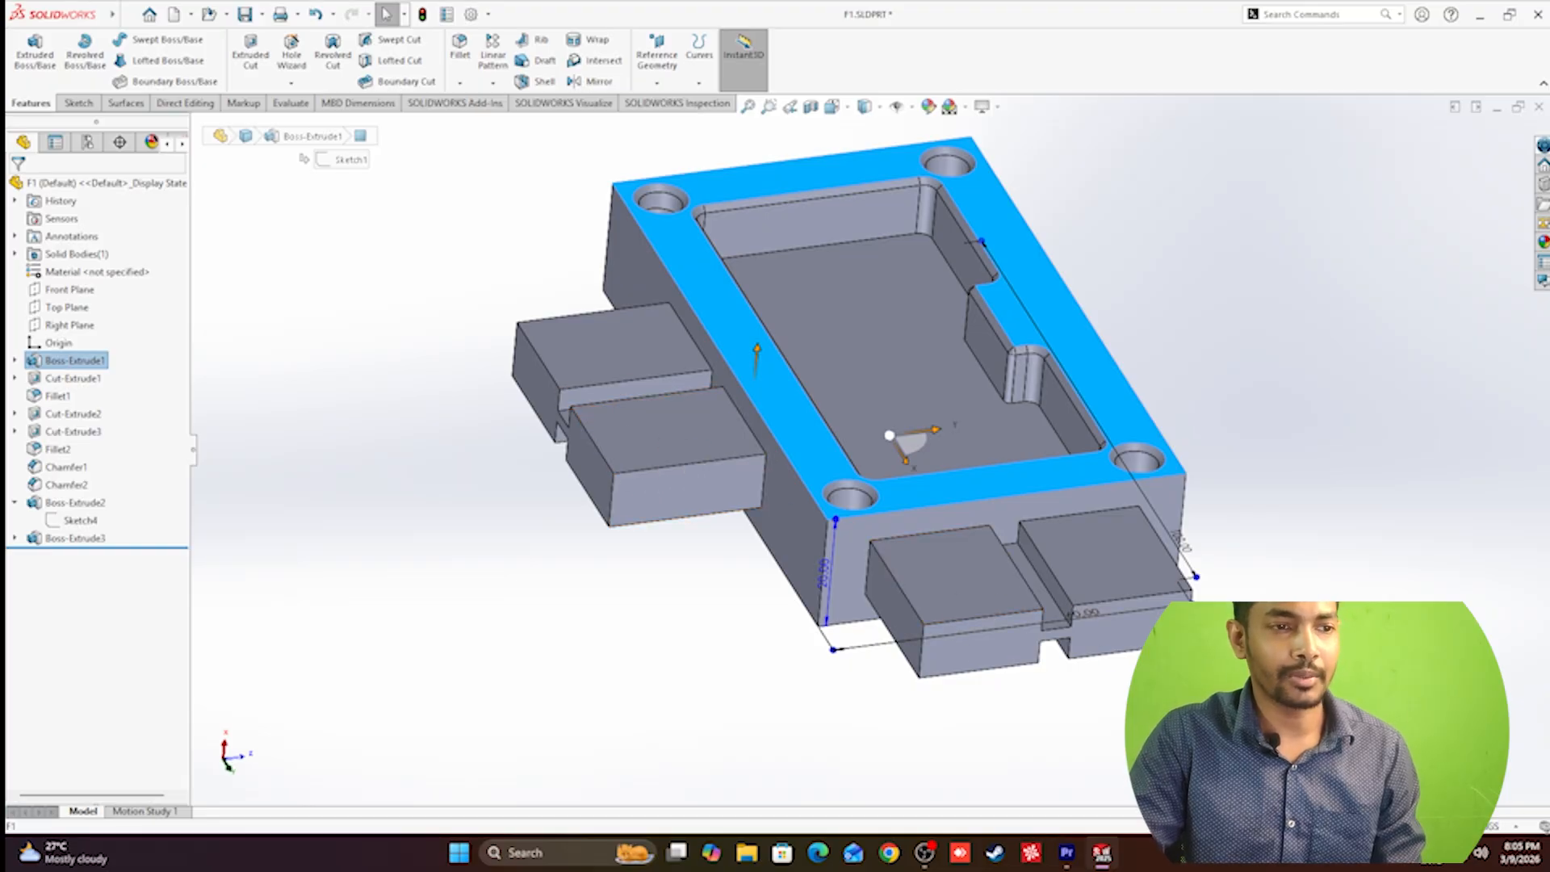
{"action": "left_click", "coordinate": [995, 675]}
{"action": "scroll", "coordinate": [958, 616], "scroll_direction": "down", "scroll_amount": 3}
{"action": "middle_click_drag", "start_coordinate": [920, 576], "coordinate": [821, 589]}
{"action": "scroll", "coordinate": [822, 591], "scroll_direction": "up", "scroll_amount": 4}
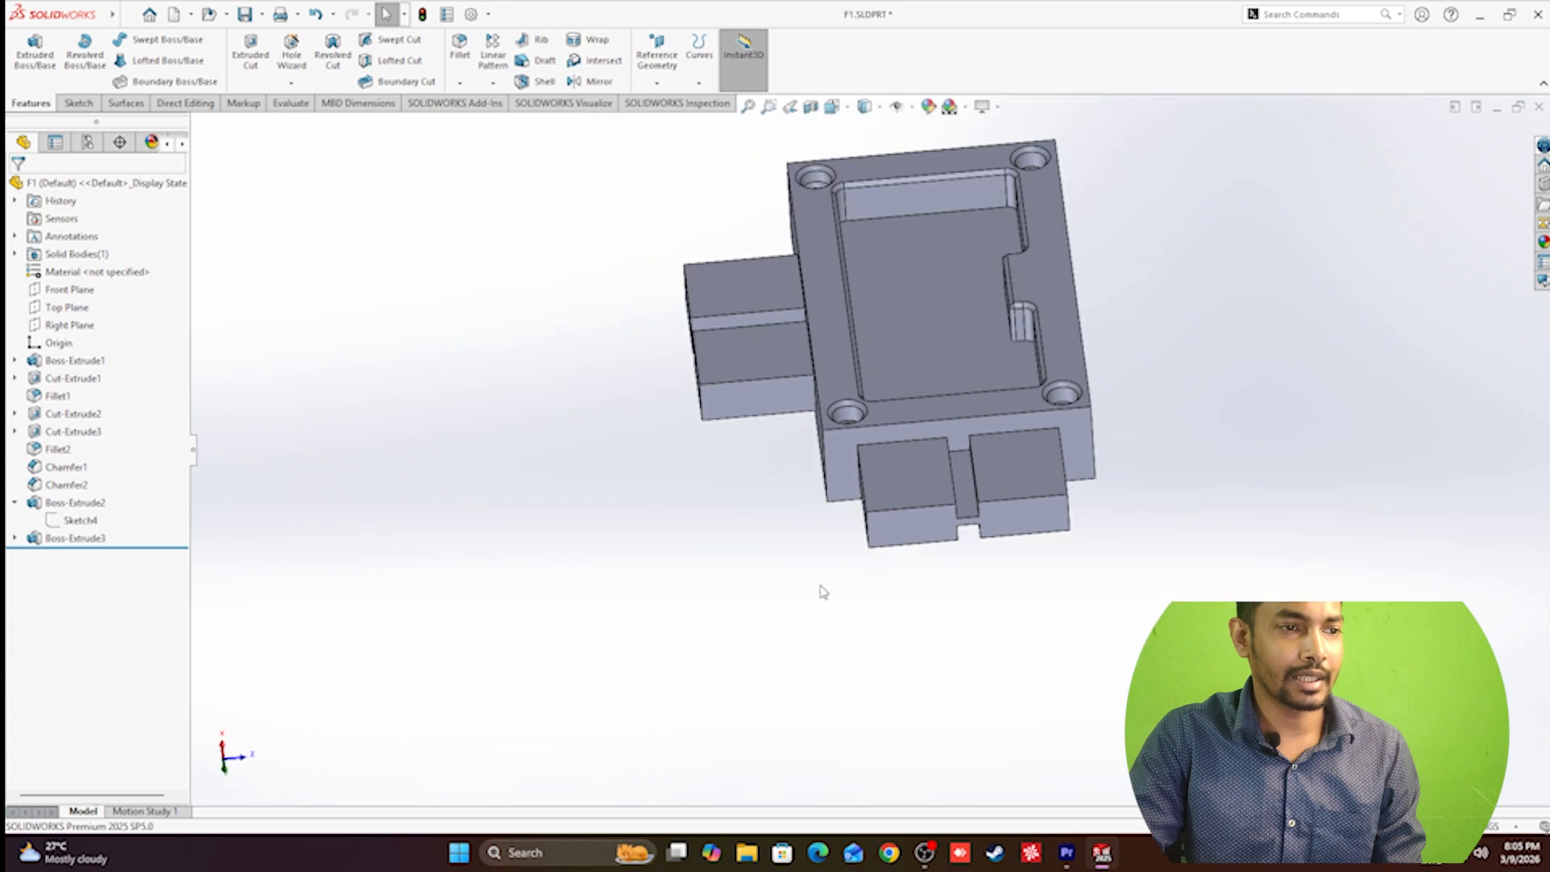
{"action": "scroll", "coordinate": [887, 448], "scroll_direction": "up", "scroll_amount": 4}
{"action": "scroll", "coordinate": [946, 416], "scroll_direction": "down", "scroll_amount": 4}
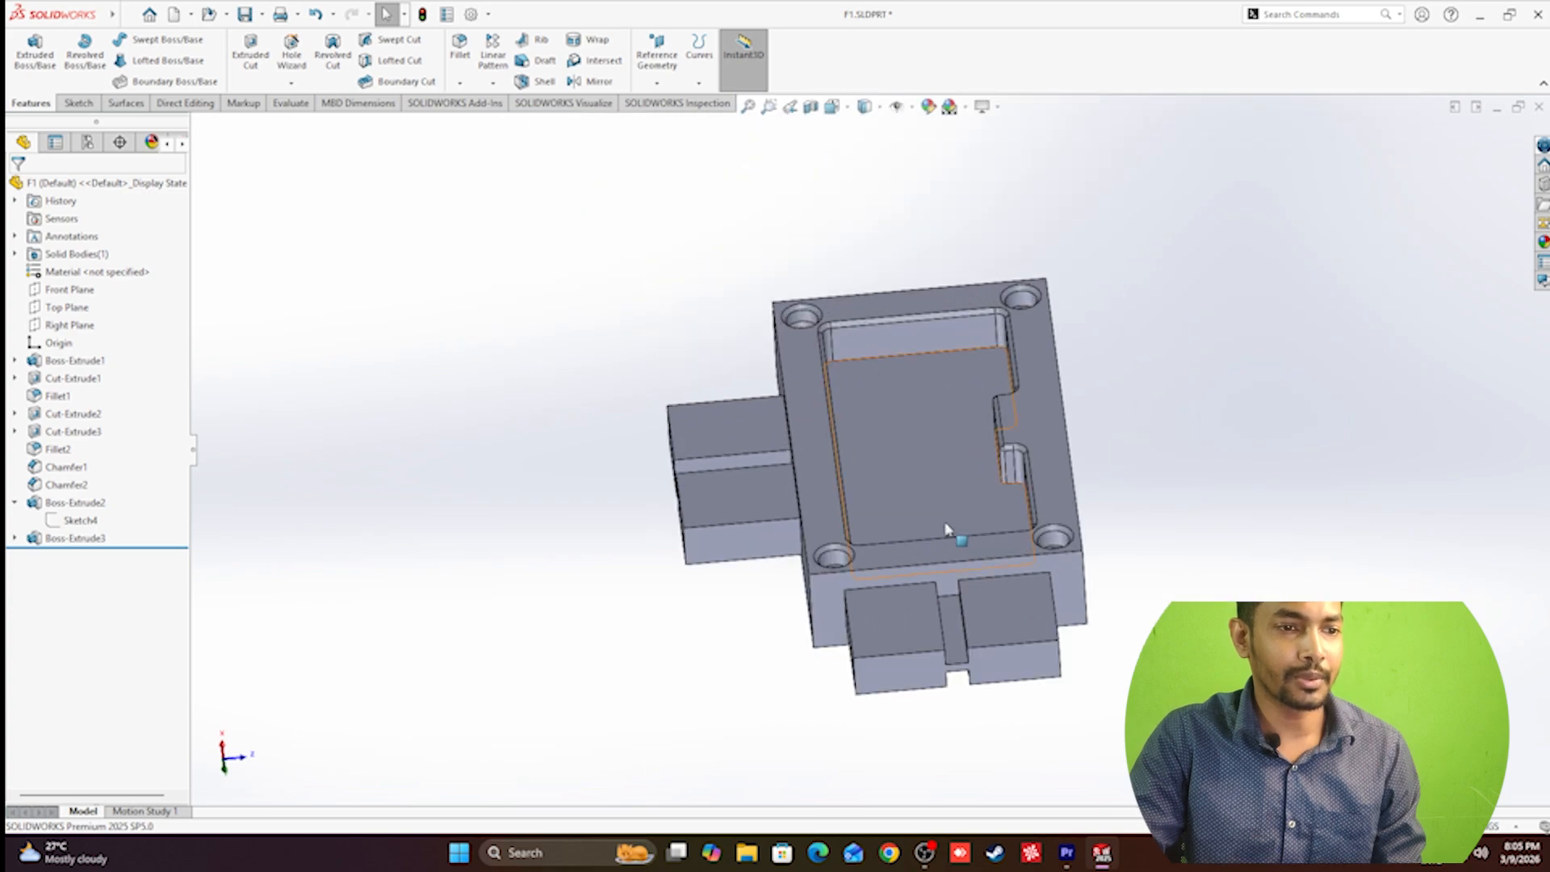
{"action": "scroll", "coordinate": [946, 545], "scroll_direction": "down", "scroll_amount": 2}
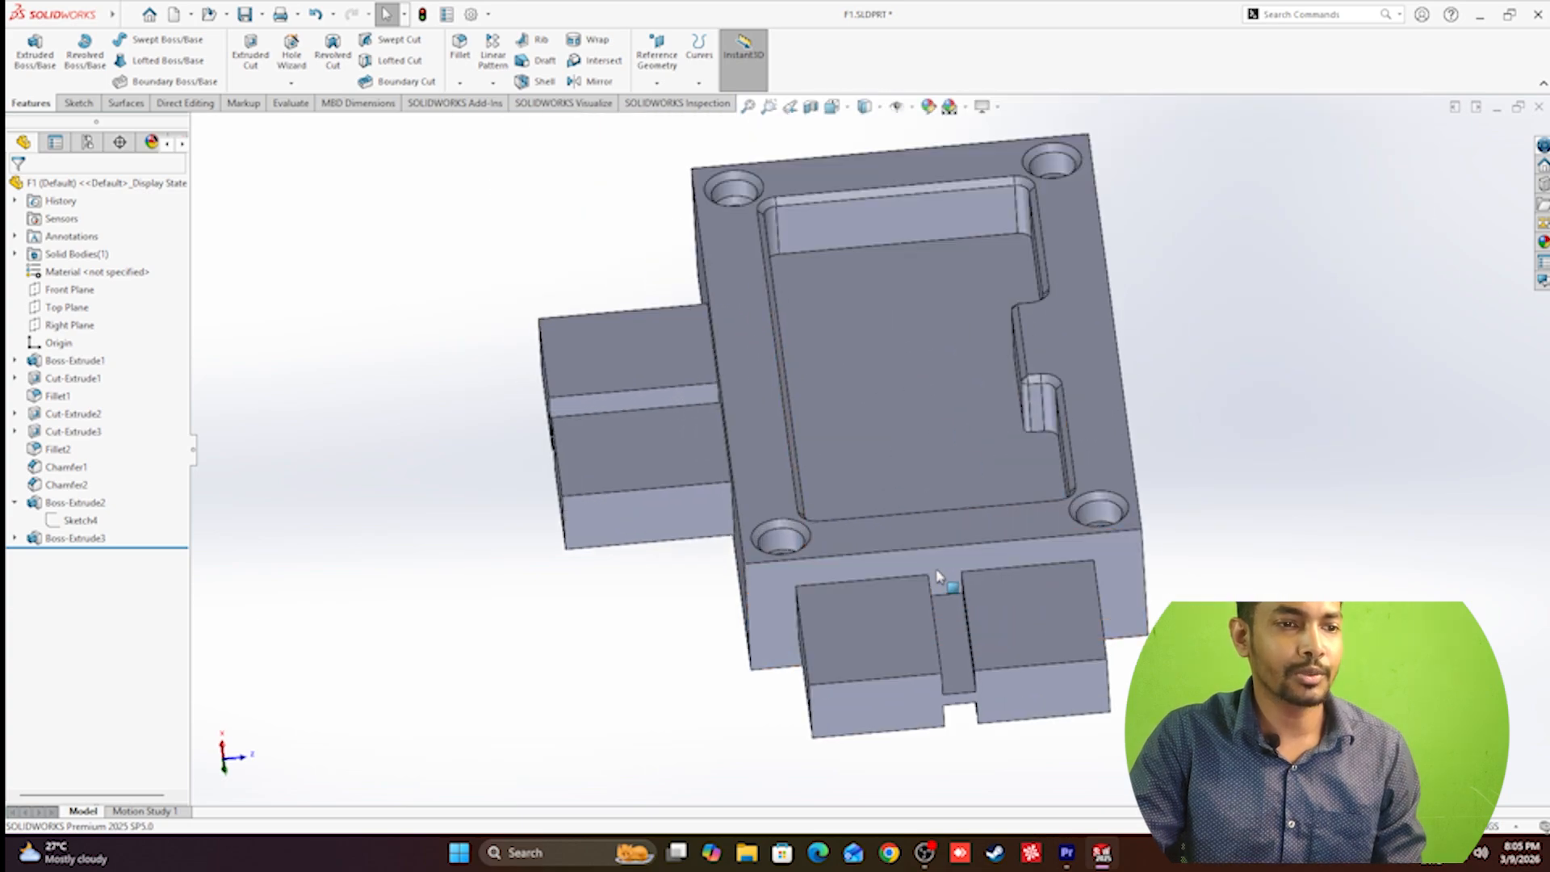